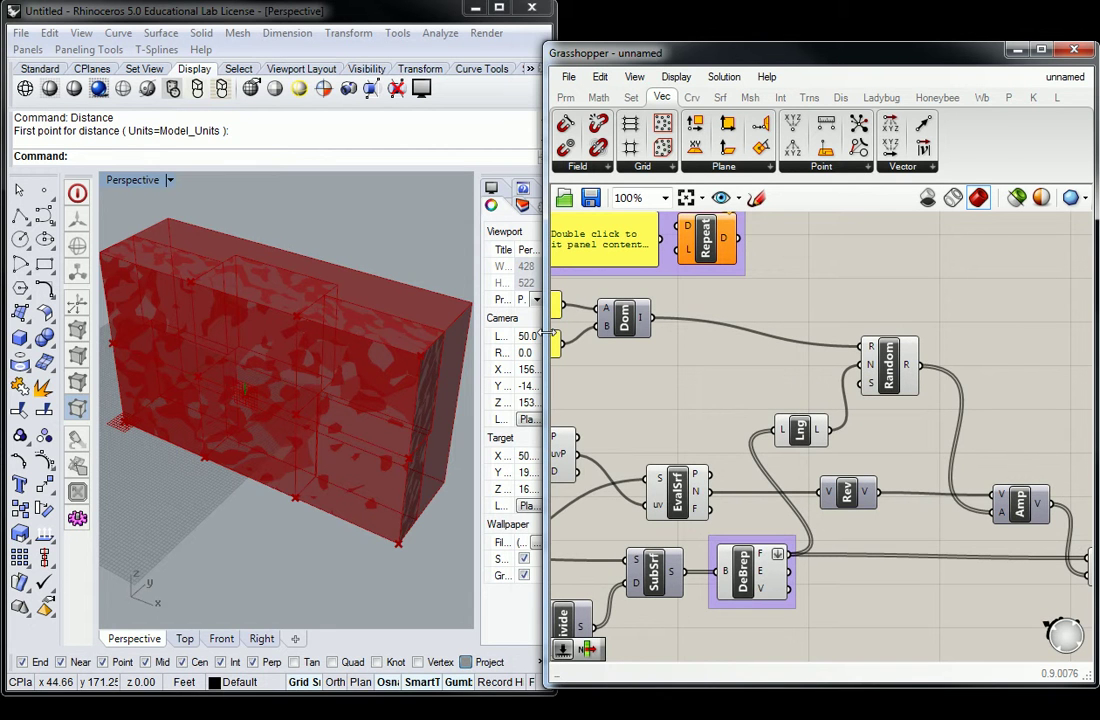
Step: Widen the Grasshopper window over the Rhino viewport and inspect the Random component's number input
drag(549, 334, 512, 334)
right_drag(621, 373, 716, 383)
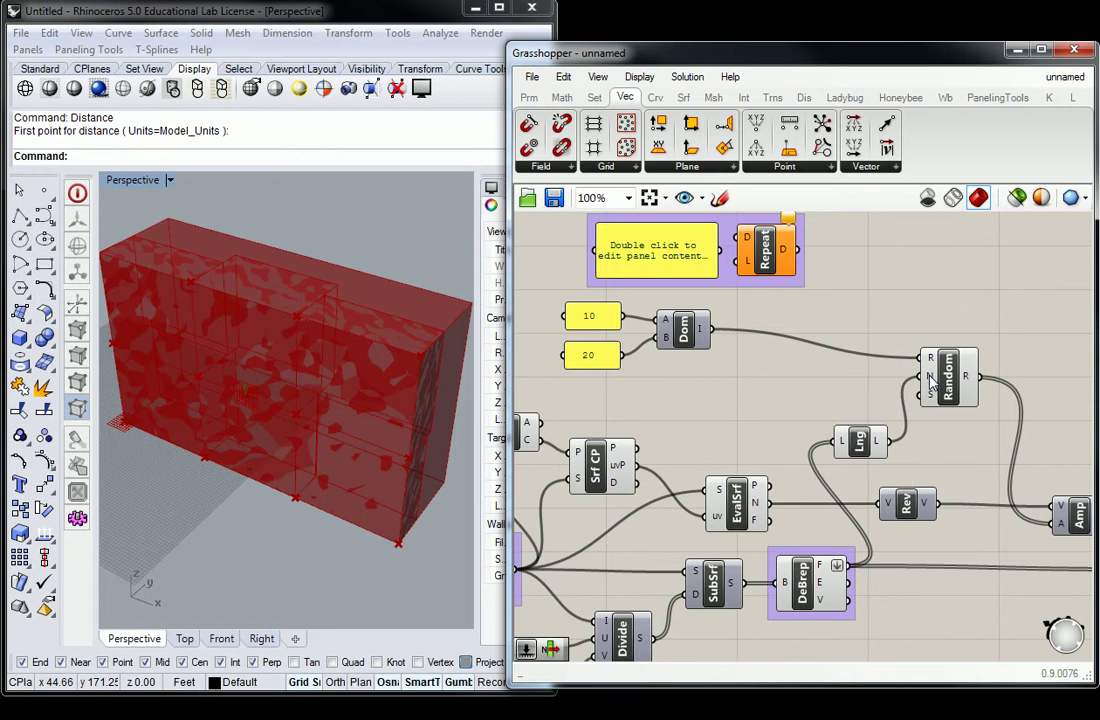
mouse_move(930, 380)
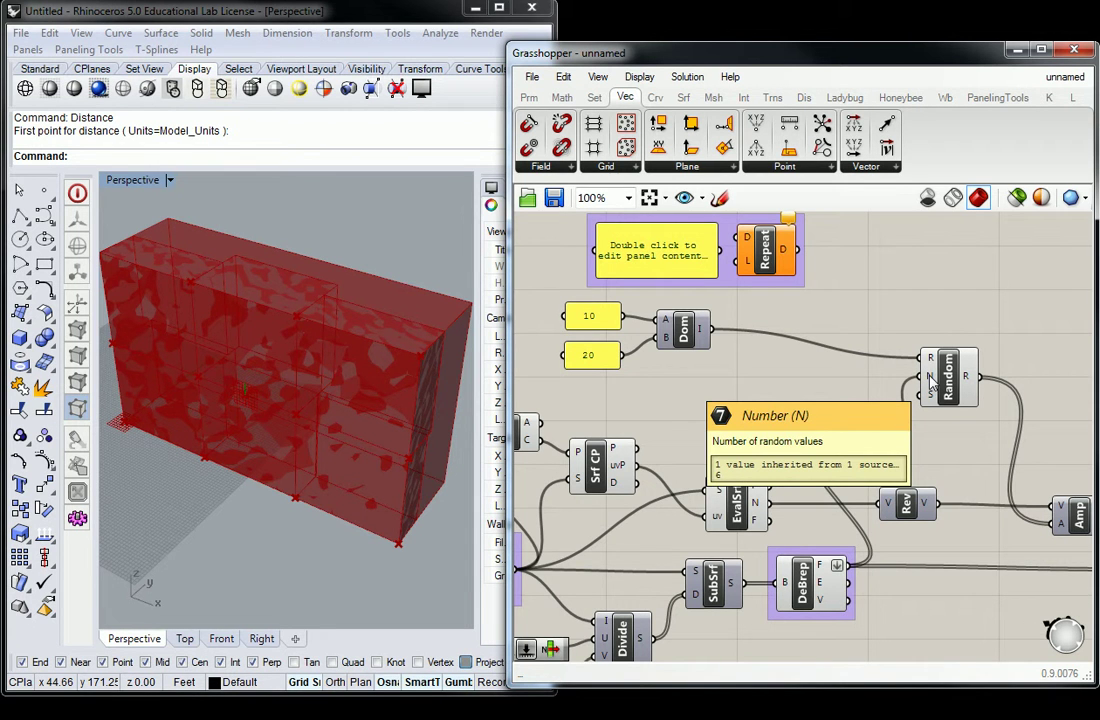
Step: Set the surface division to U Count 4 and V Count 3, and check the Random component's output values
scroll(760, 420, down, 2)
scroll(647, 503, up, 2)
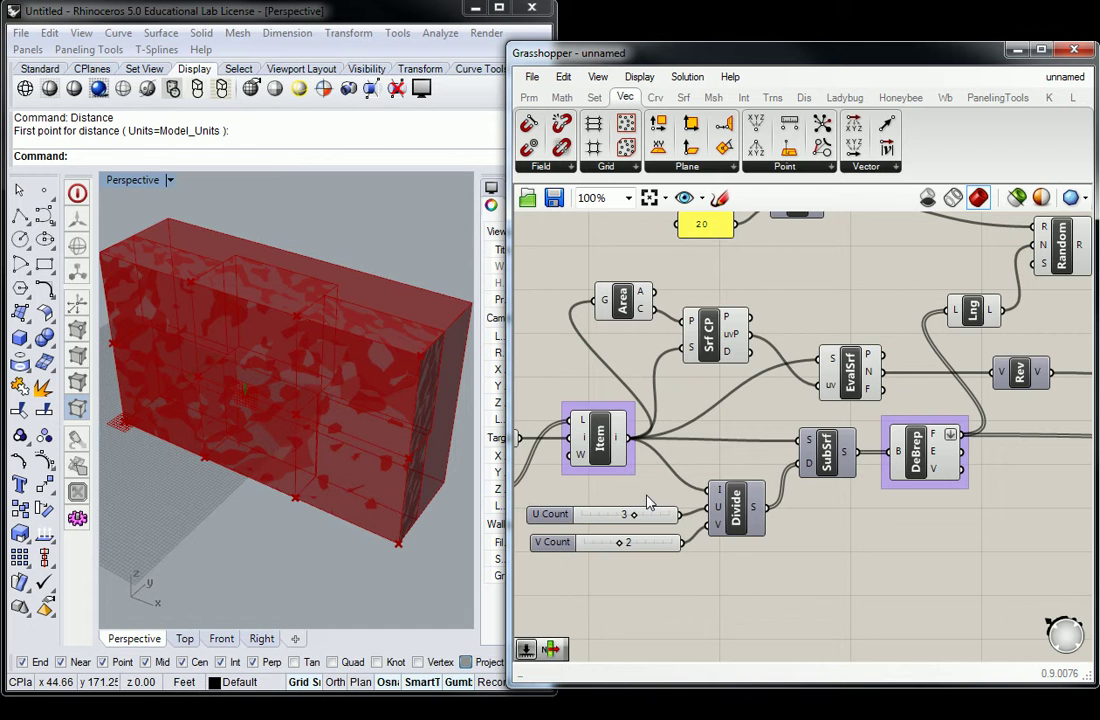
mouse_move(633, 517)
scroll(633, 517, down, 3)
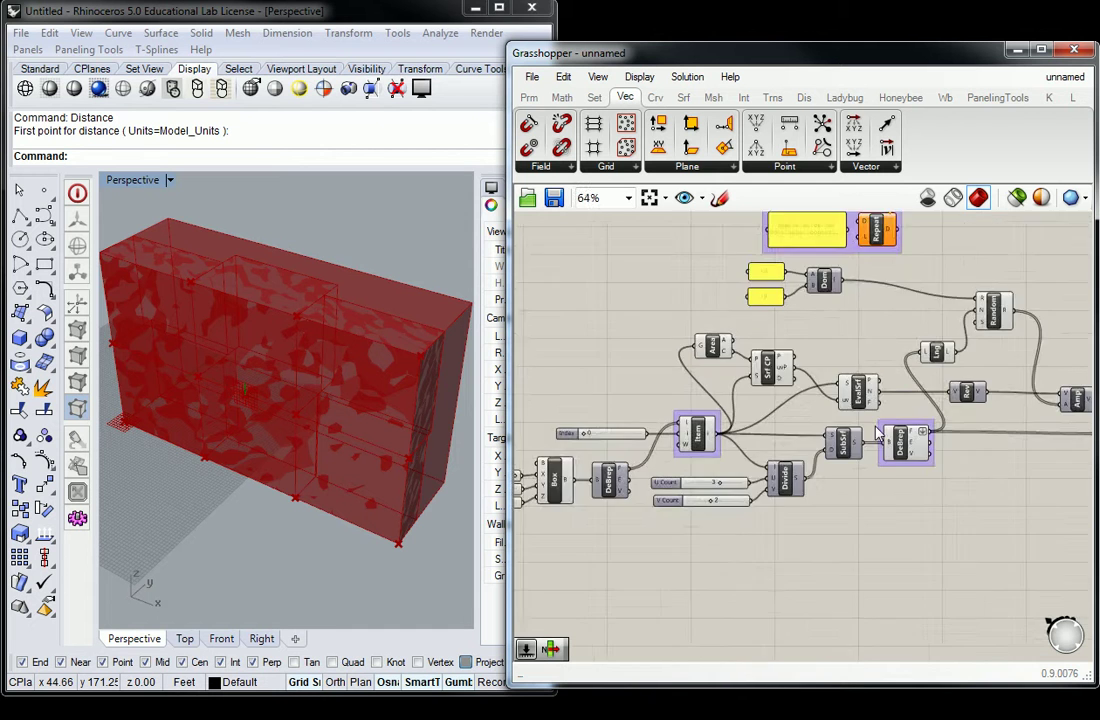
scroll(762, 443, up, 3)
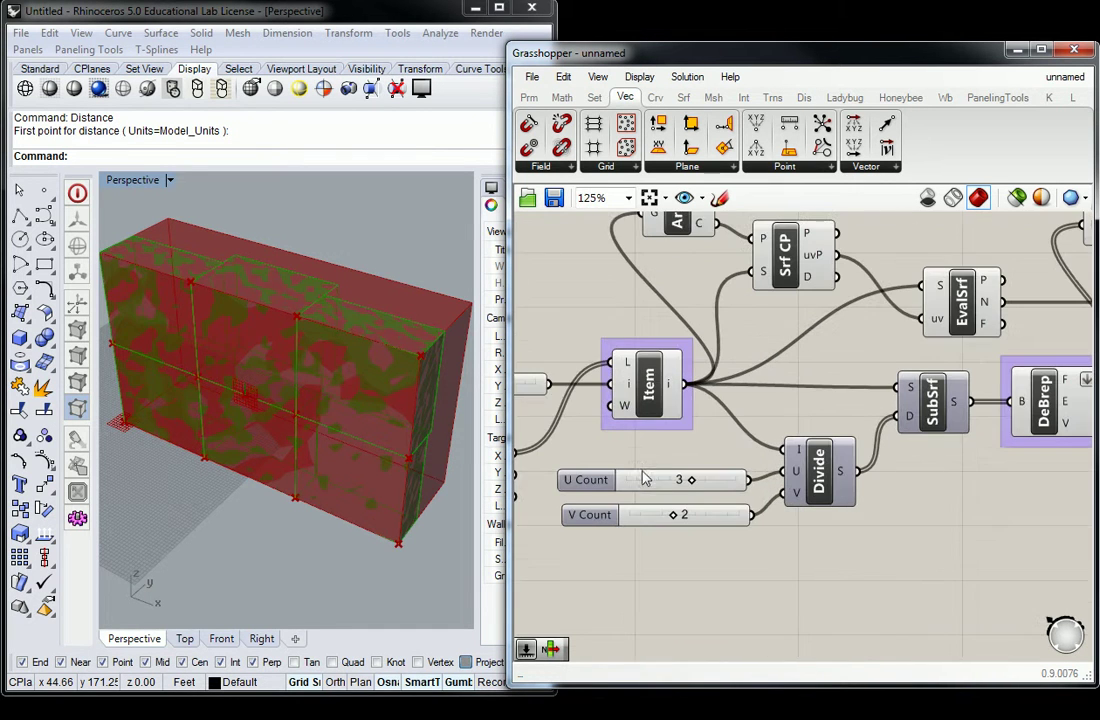
mouse_move(695, 481)
mouse_down()
mouse_move(725, 480)
mouse_move(711, 480)
mouse_up()
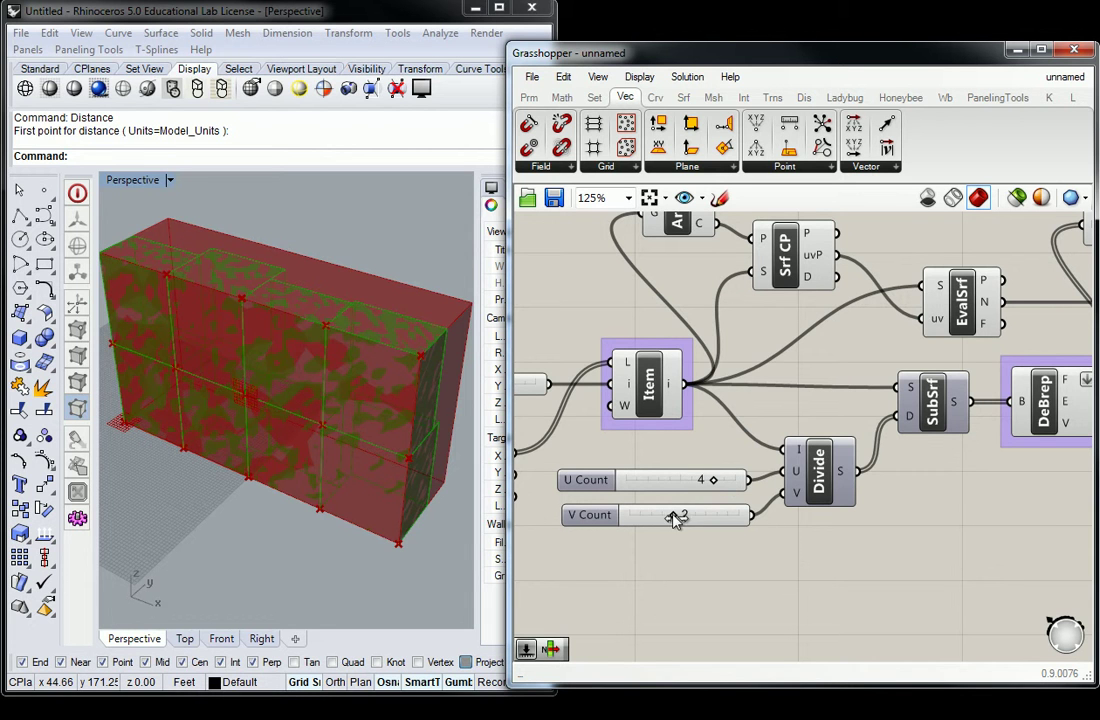
mouse_move(676, 517)
mouse_down()
mouse_move(708, 516)
mouse_move(696, 515)
mouse_up()
right_drag(1075, 332, 856, 420)
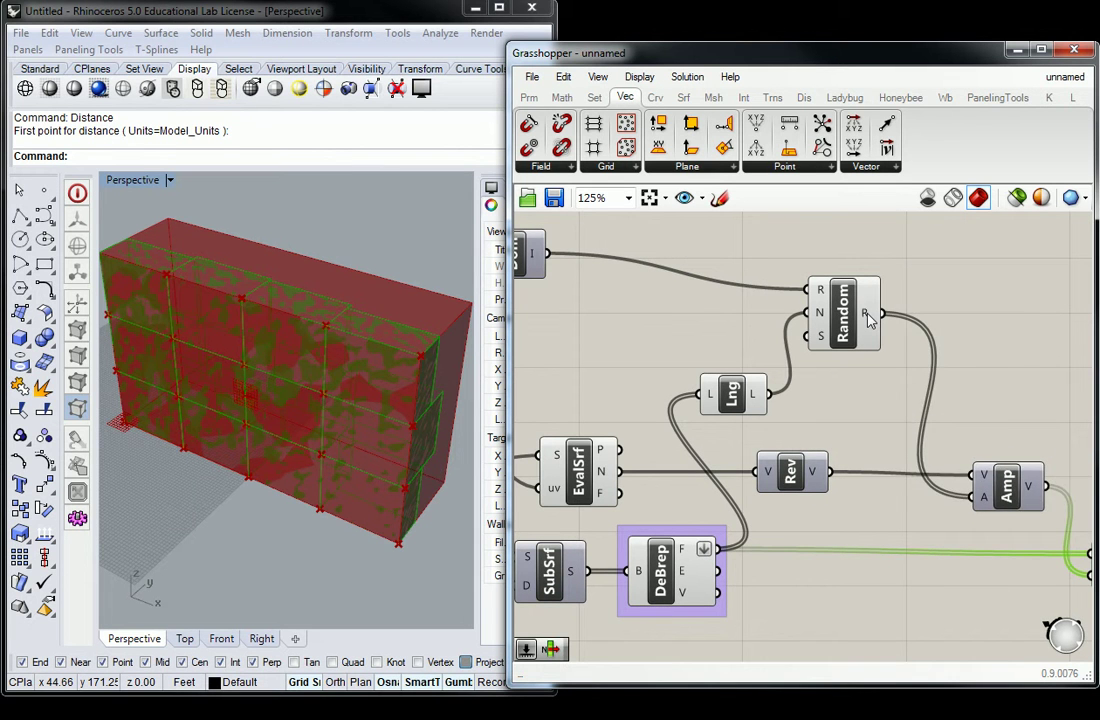
mouse_move(869, 318)
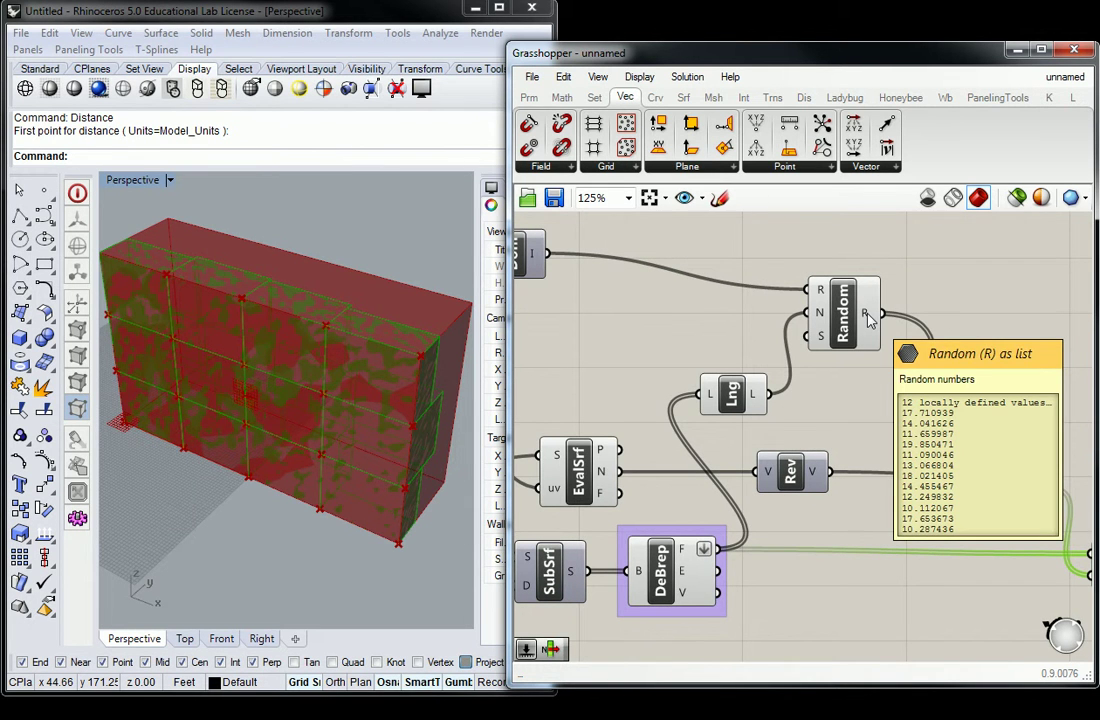
Step: Return the surface division to U Count 3 and V Count 2
right_drag(654, 454, 985, 260)
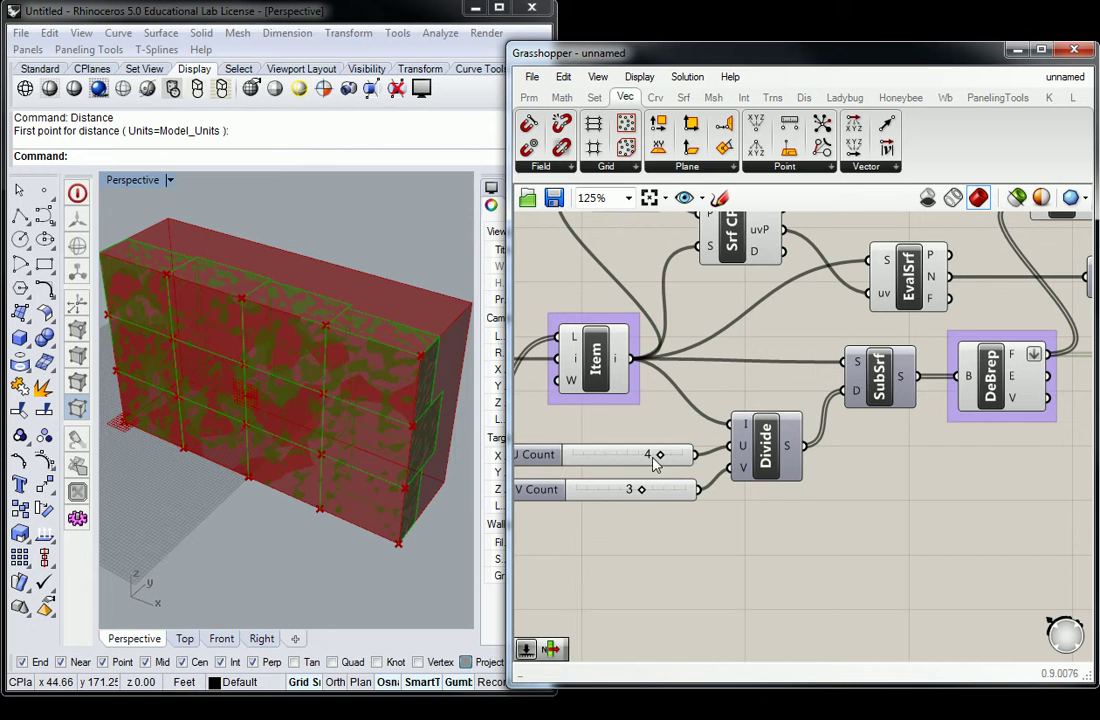
mouse_move(658, 455)
mouse_down()
mouse_move(617, 455)
mouse_move(625, 492)
mouse_move(637, 457)
mouse_up()
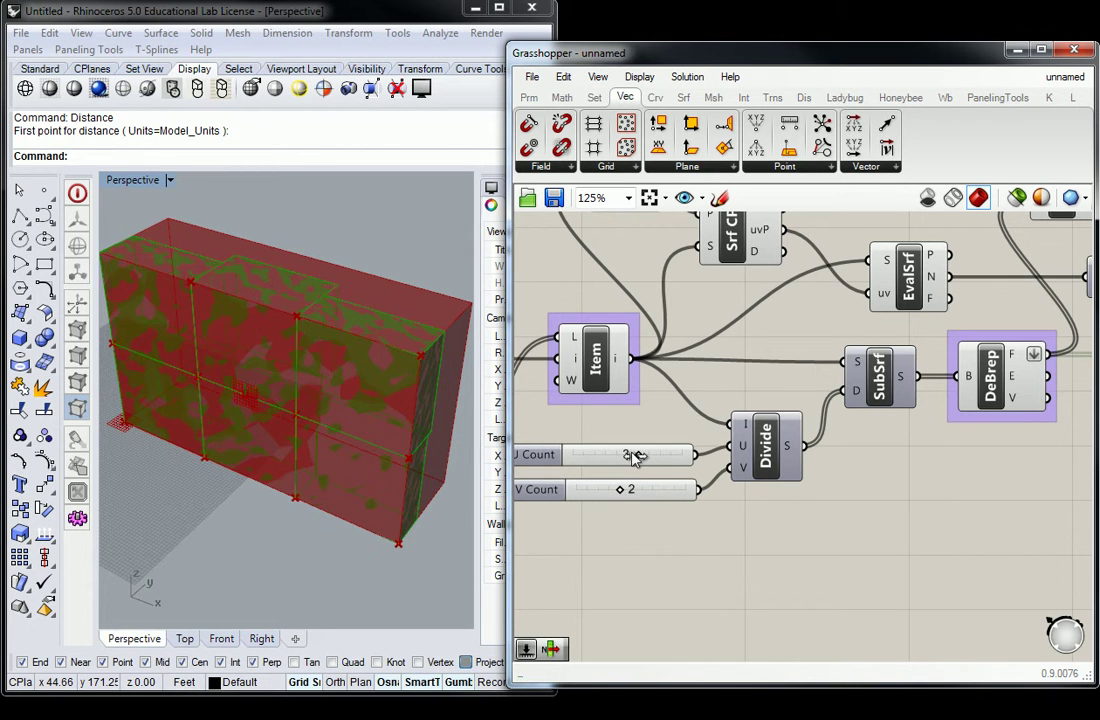
scroll(739, 384, down, 3)
Step: Examine the reversed vector and the Extrude component's result on the canvas, and view the extruded panels around the box in the viewport
right_drag(952, 312, 802, 403)
scroll(867, 370, up, 2)
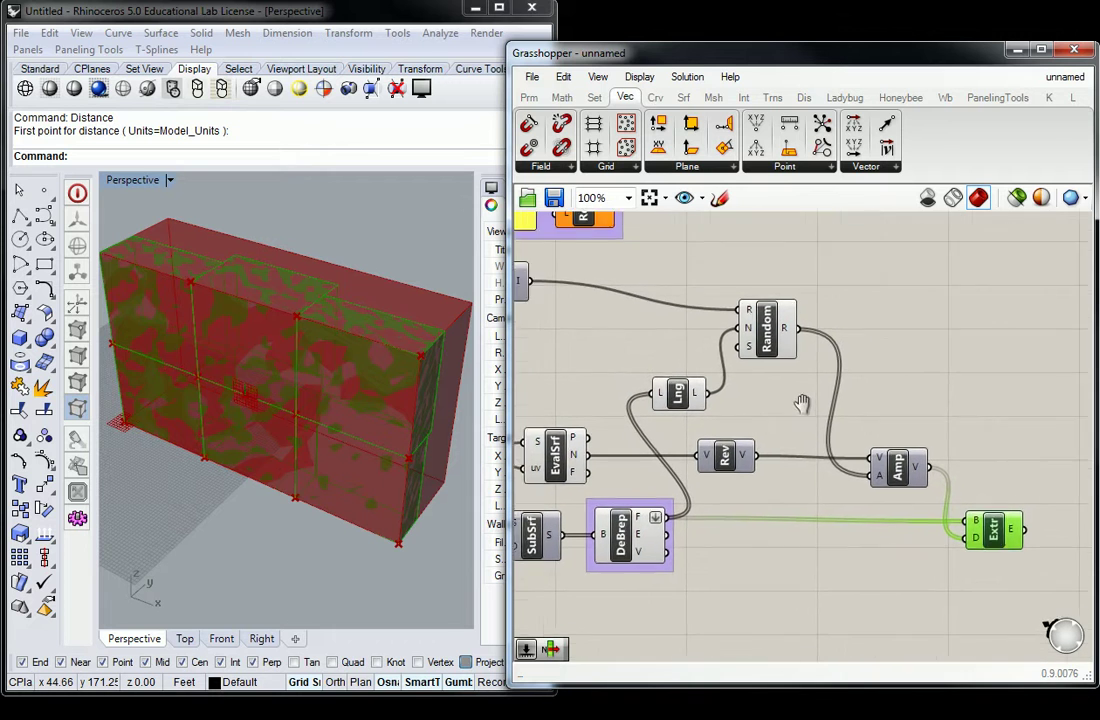
click(712, 468)
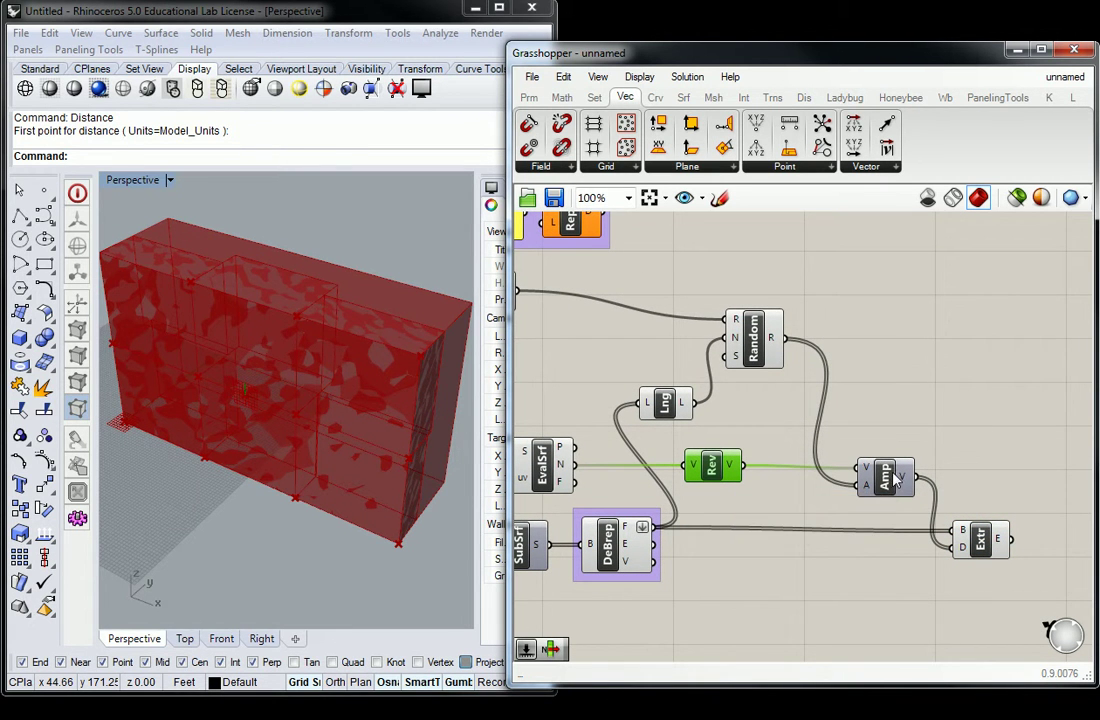
right_drag(248, 280, 307, 304)
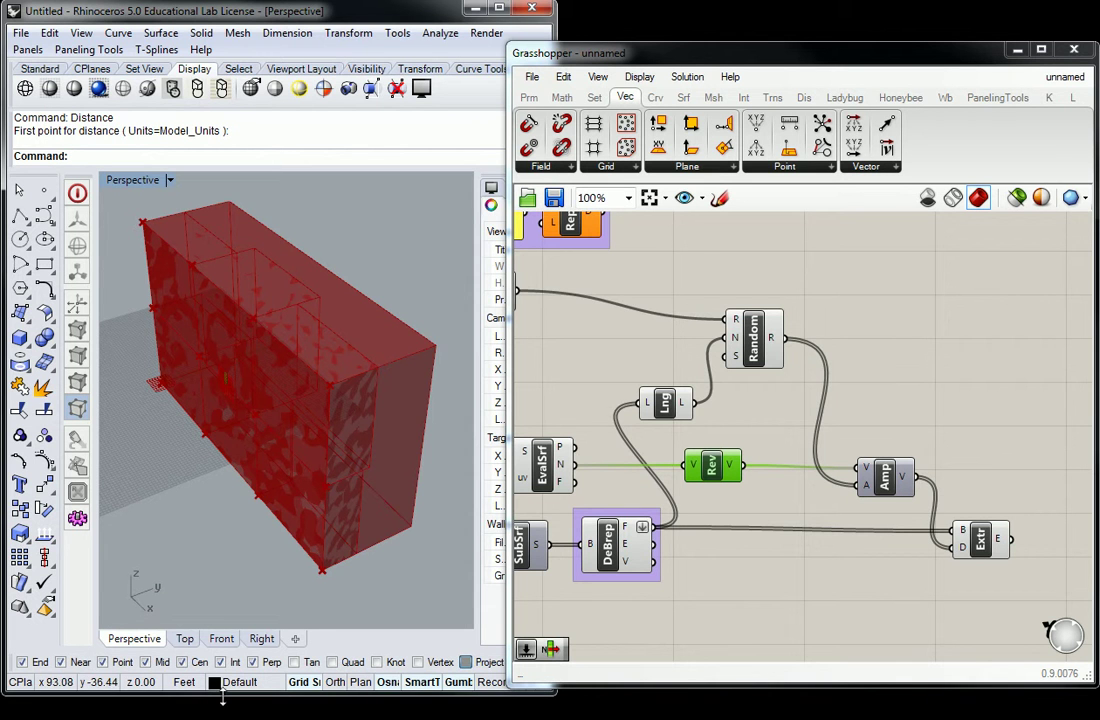
right_drag(861, 434, 704, 390)
click(826, 484)
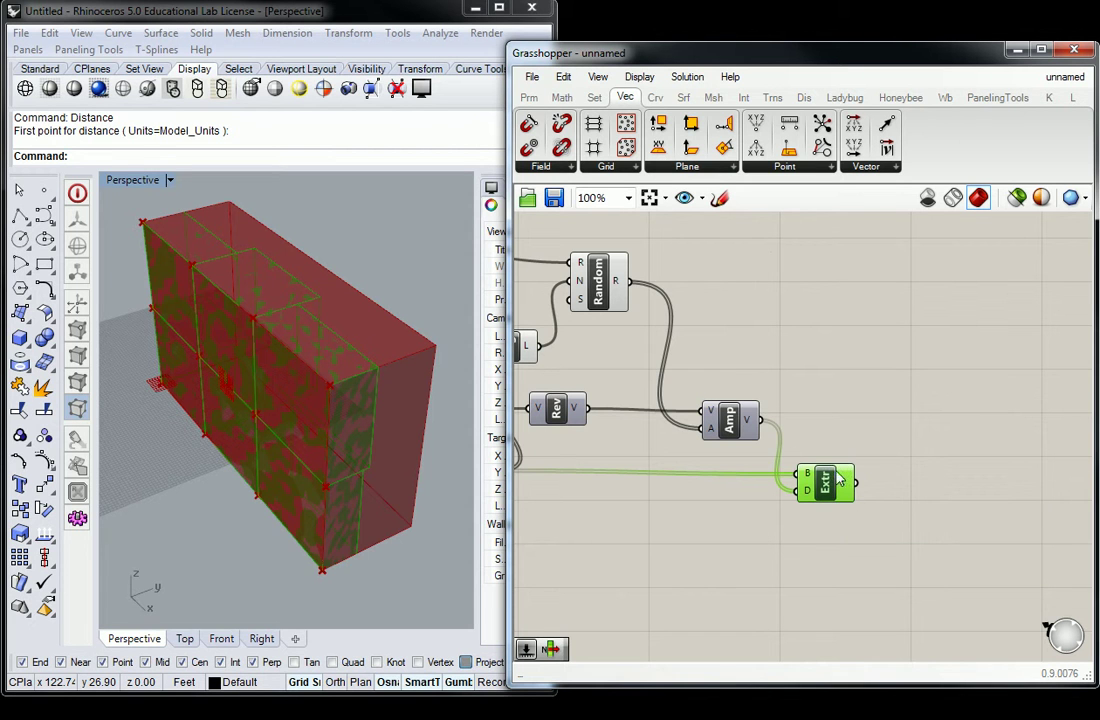
mouse_move(848, 487)
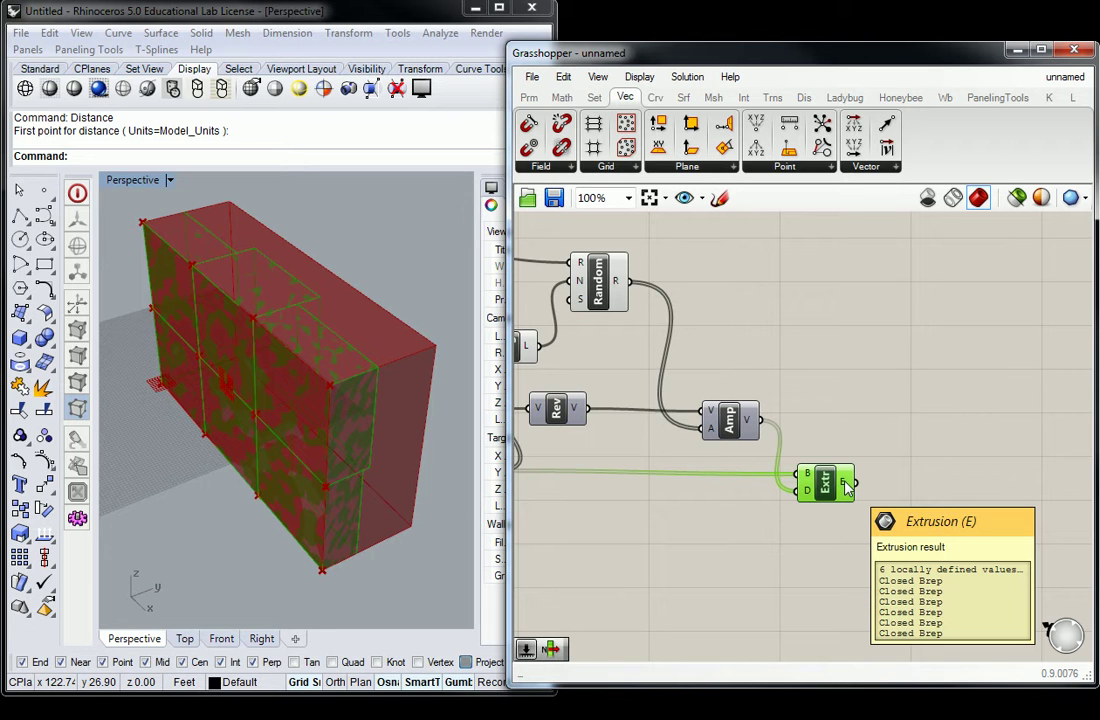
scroll(393, 422, down, 4)
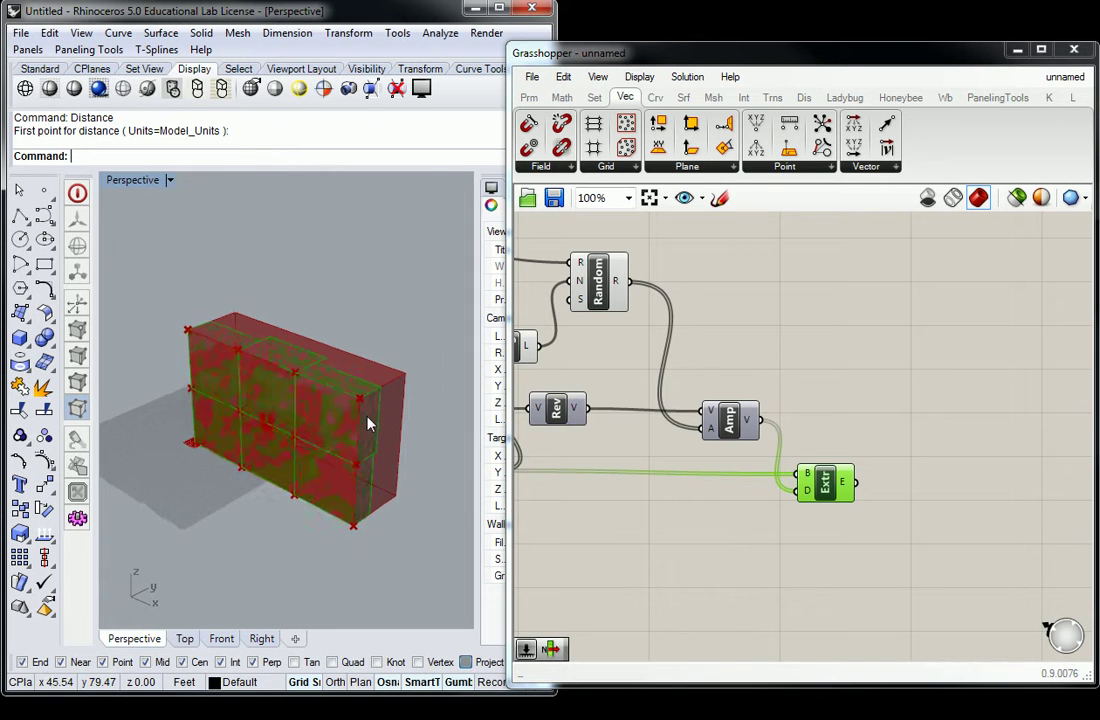
scroll(314, 393, up, 2)
shift+right_drag(332, 403, 320, 411)
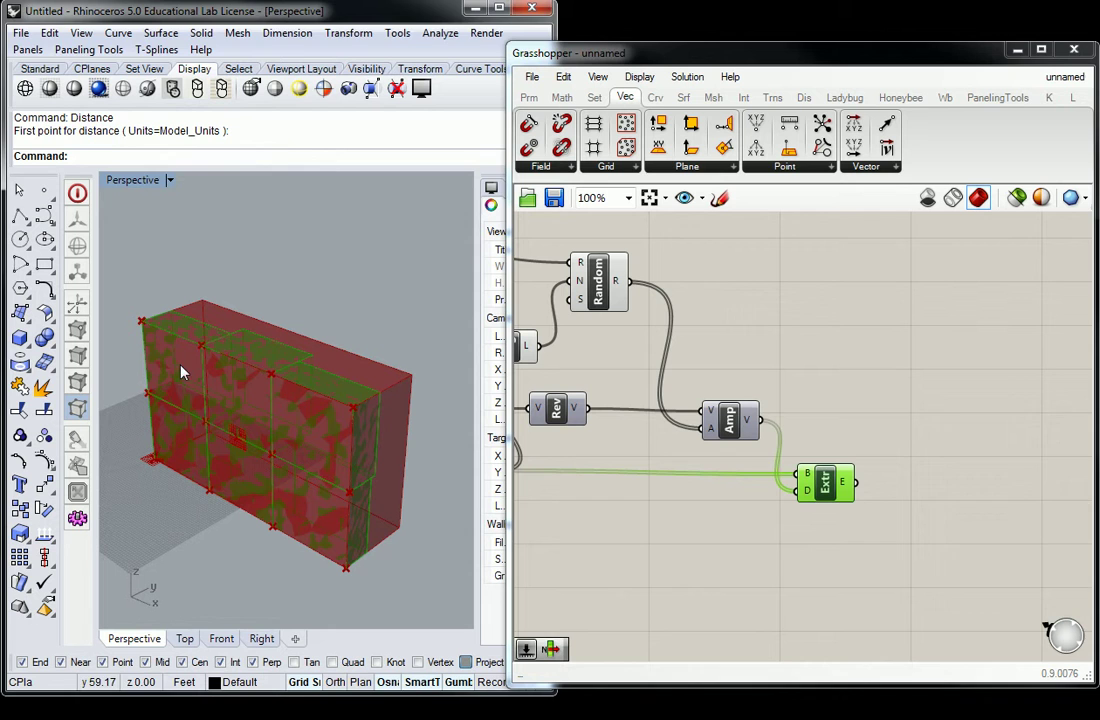
click(908, 388)
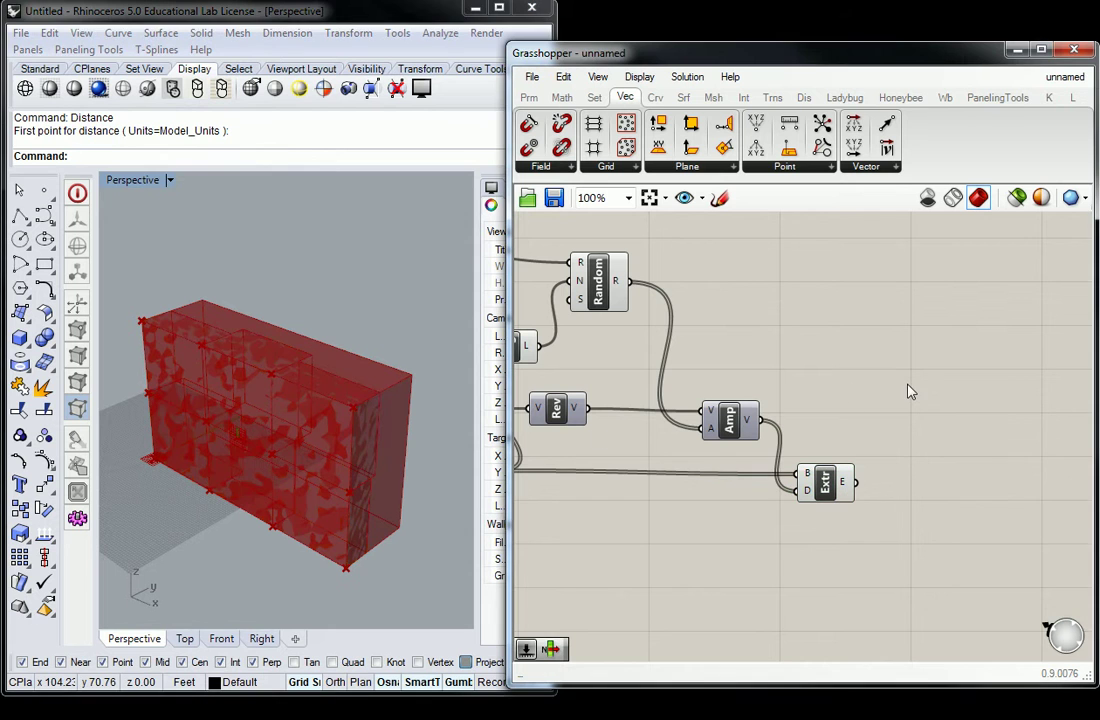
Step: Add a Solid Difference component to the canvas just after the Extrude component
click(683, 99)
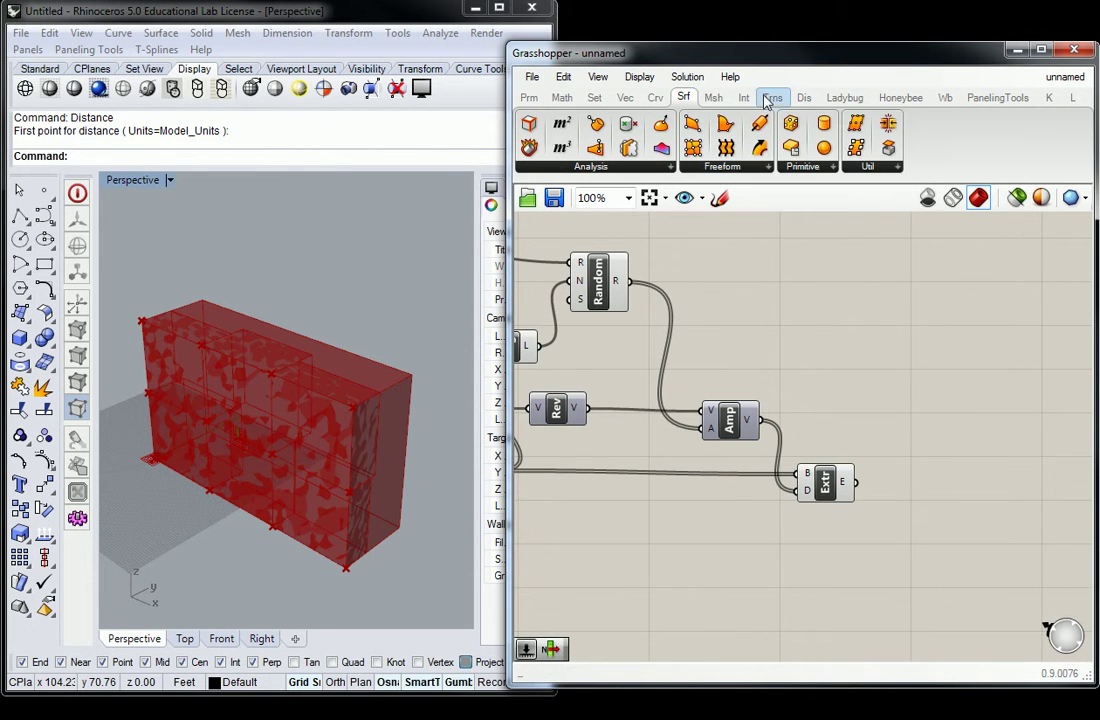
click(713, 98)
click(745, 98)
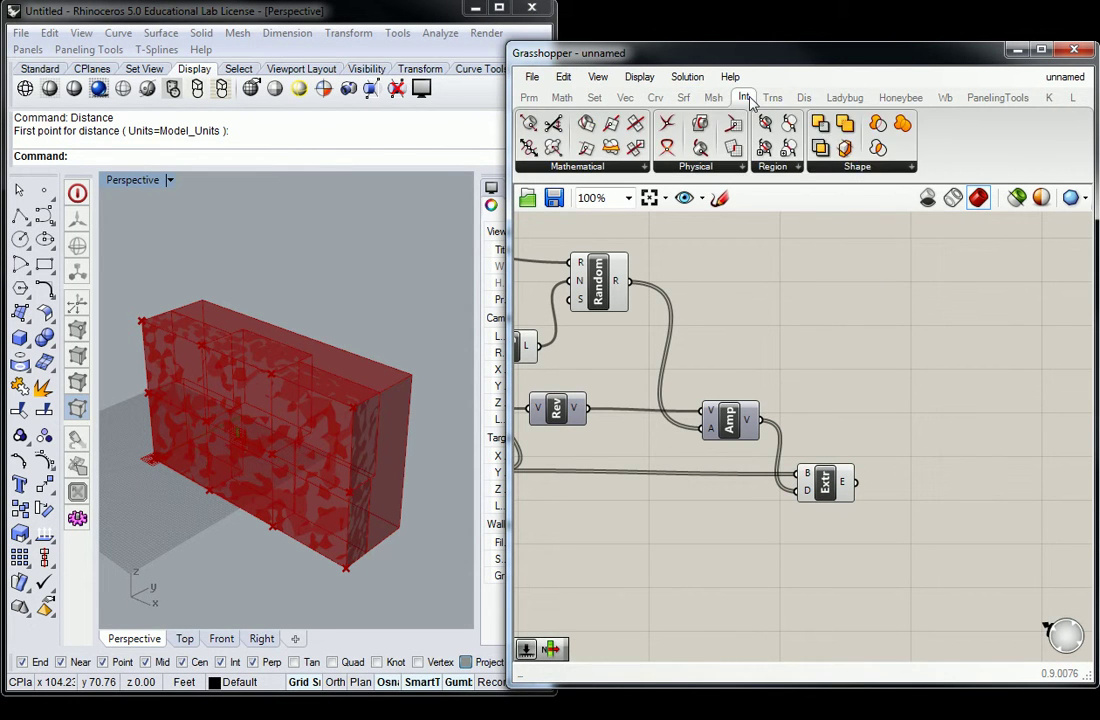
click(877, 167)
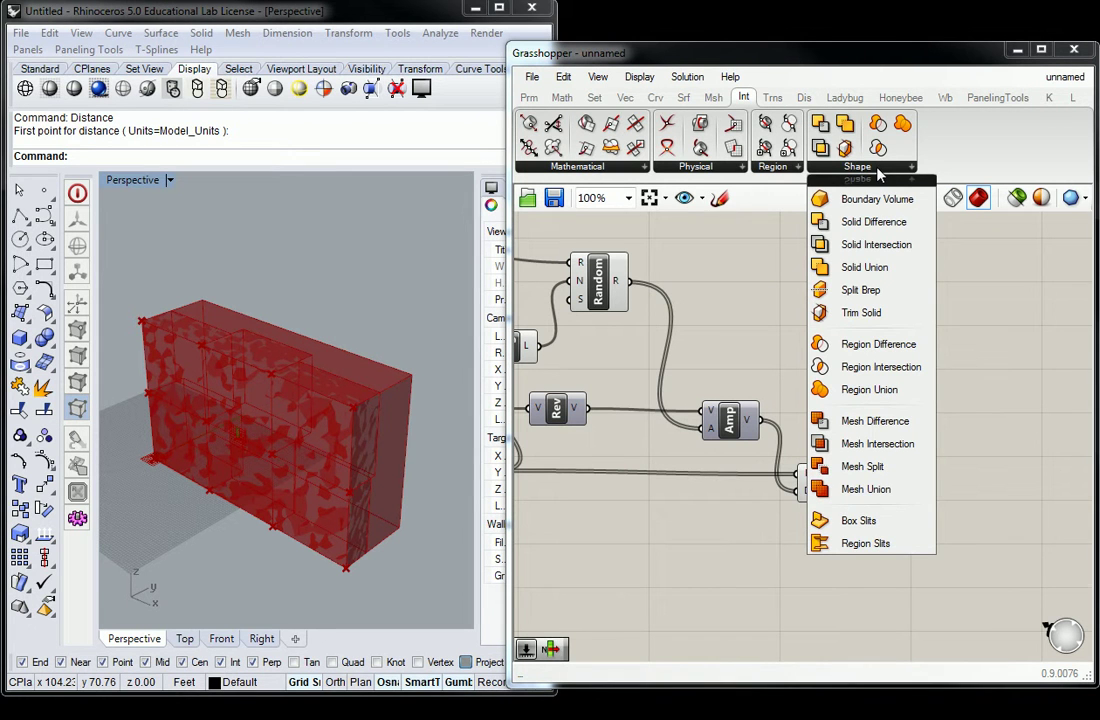
click(877, 223)
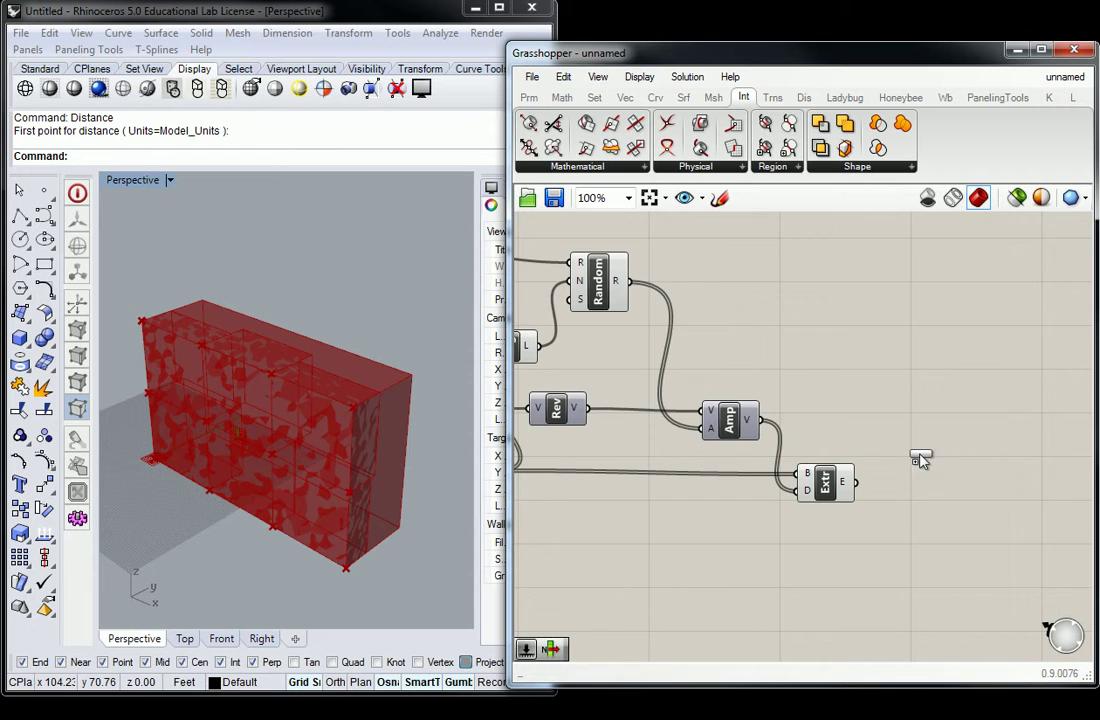
click(955, 495)
right_drag(955, 495, 930, 425)
scroll(930, 425, down, 3)
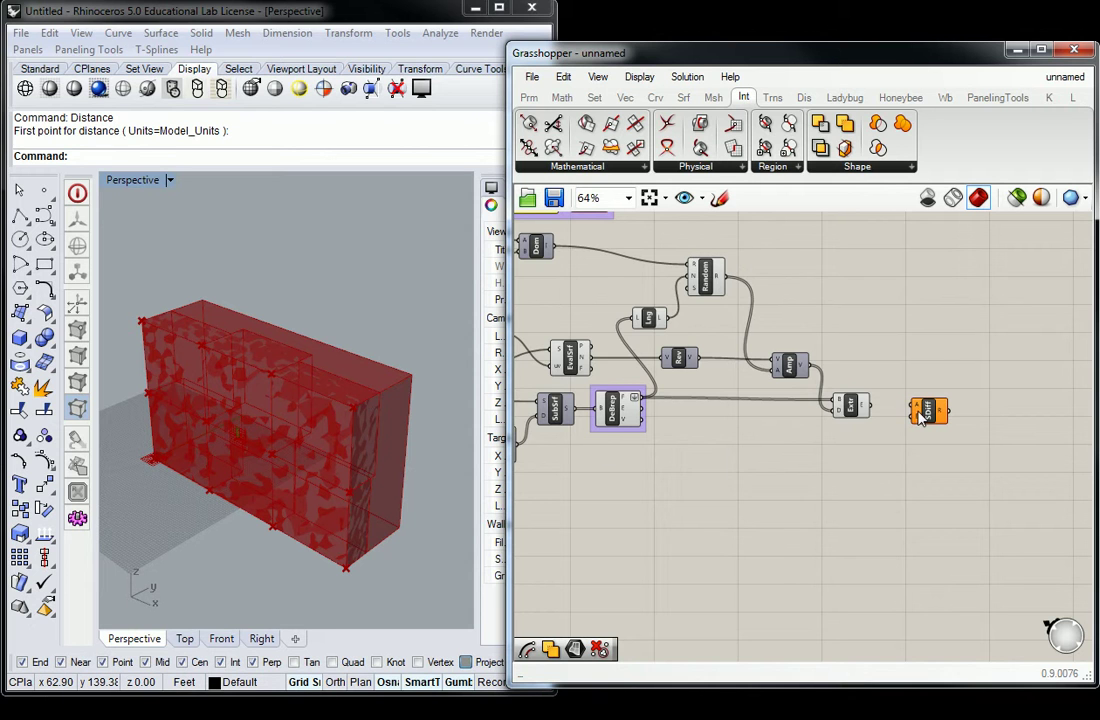
Step: Connect the Box component's output to input A of the Solid Difference component
scroll(920, 410, up, 1)
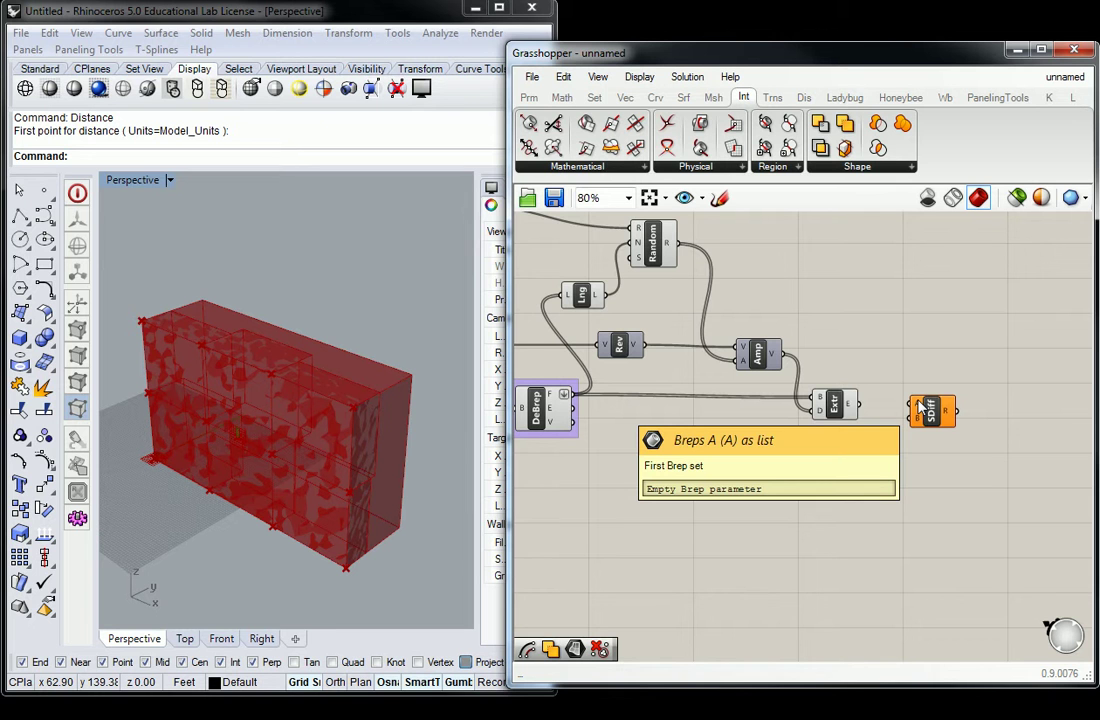
scroll(918, 406, down, 2)
right_drag(836, 466, 943, 366)
scroll(943, 366, down, 1)
scroll(601, 356, up, 2)
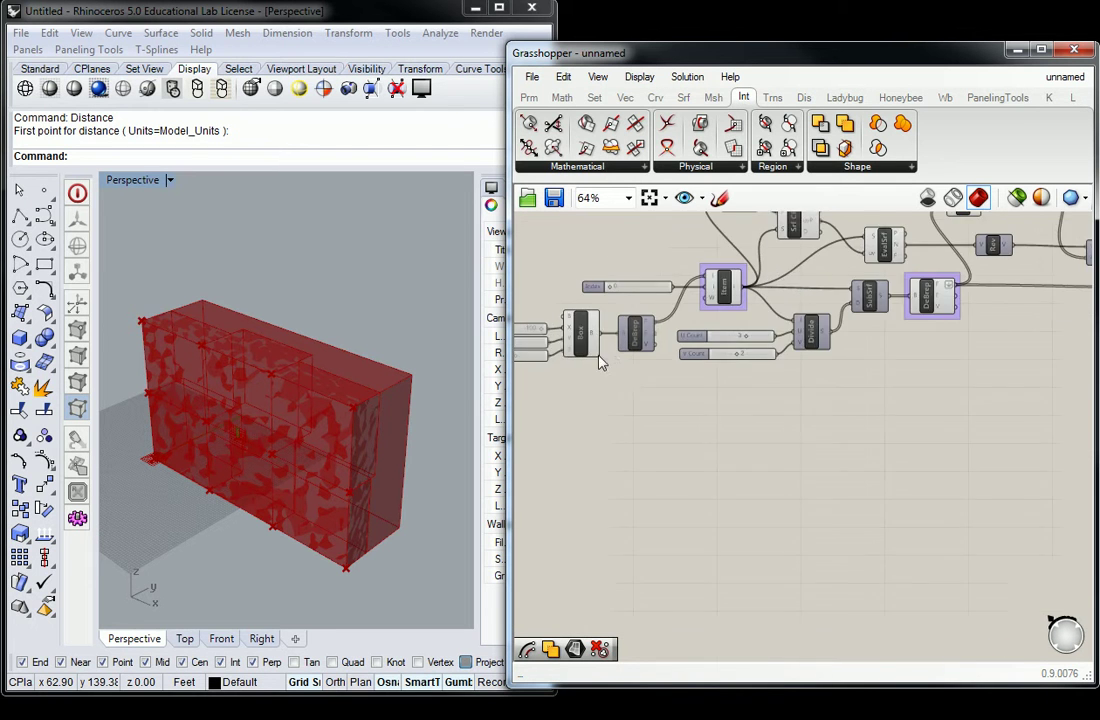
right_drag(600, 363, 737, 370)
click(733, 338)
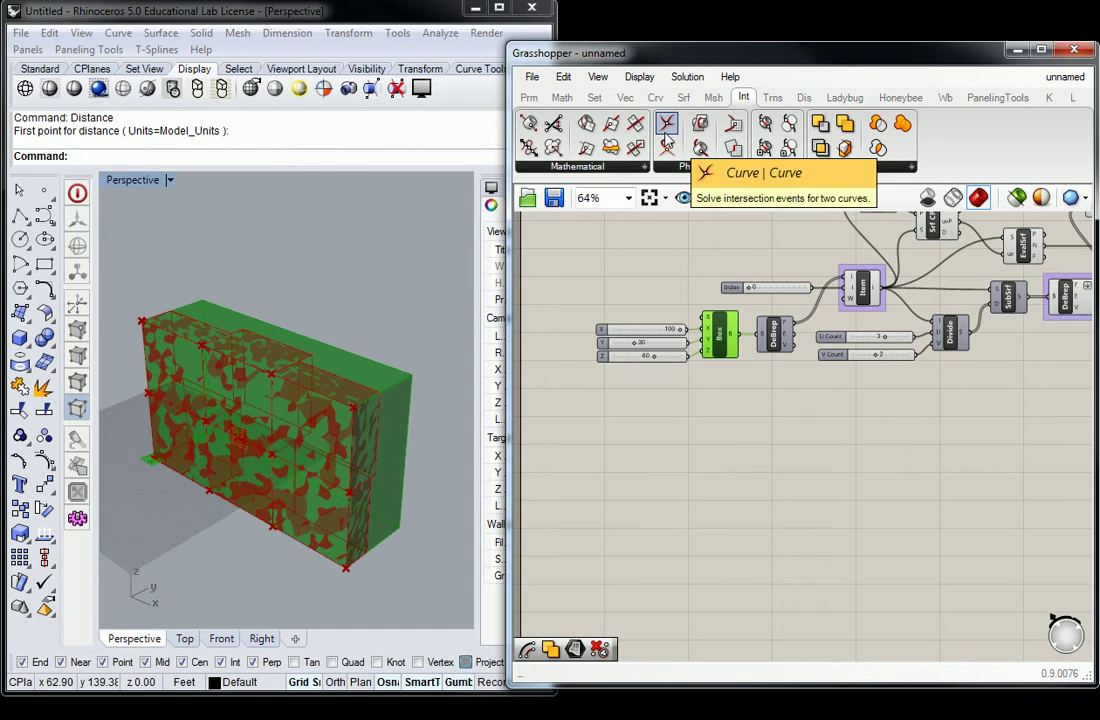
right_drag(1027, 350, 799, 421)
scroll(800, 421, down, 2)
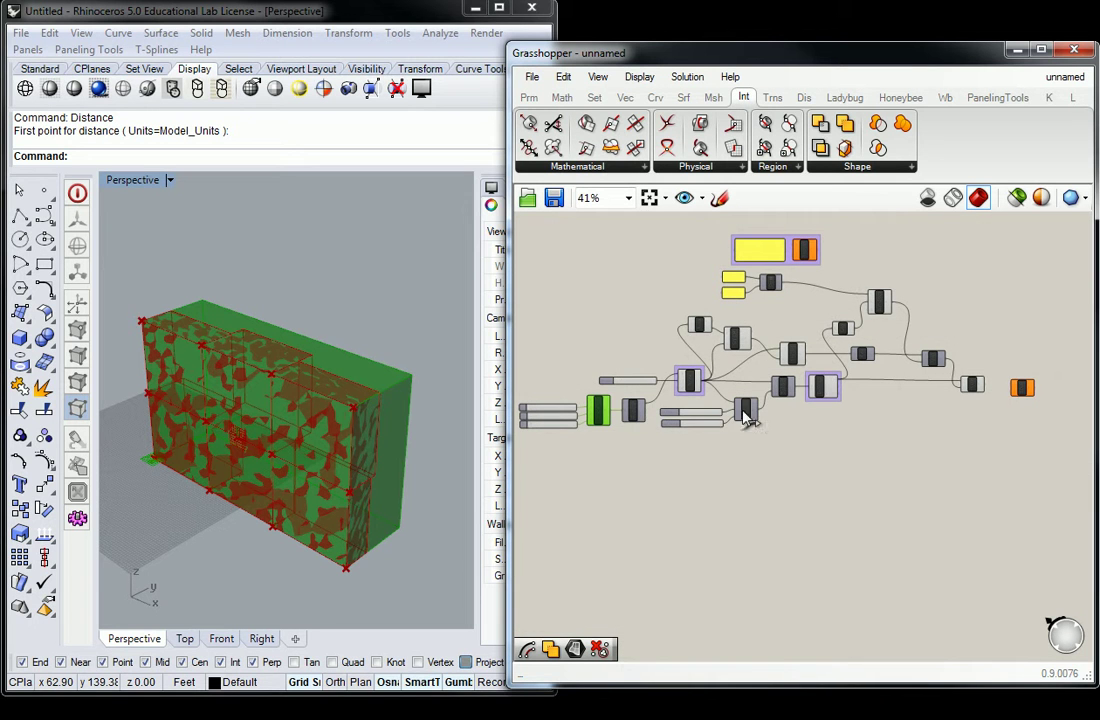
drag(755, 411, 1018, 388)
scroll(1000, 387, up, 4)
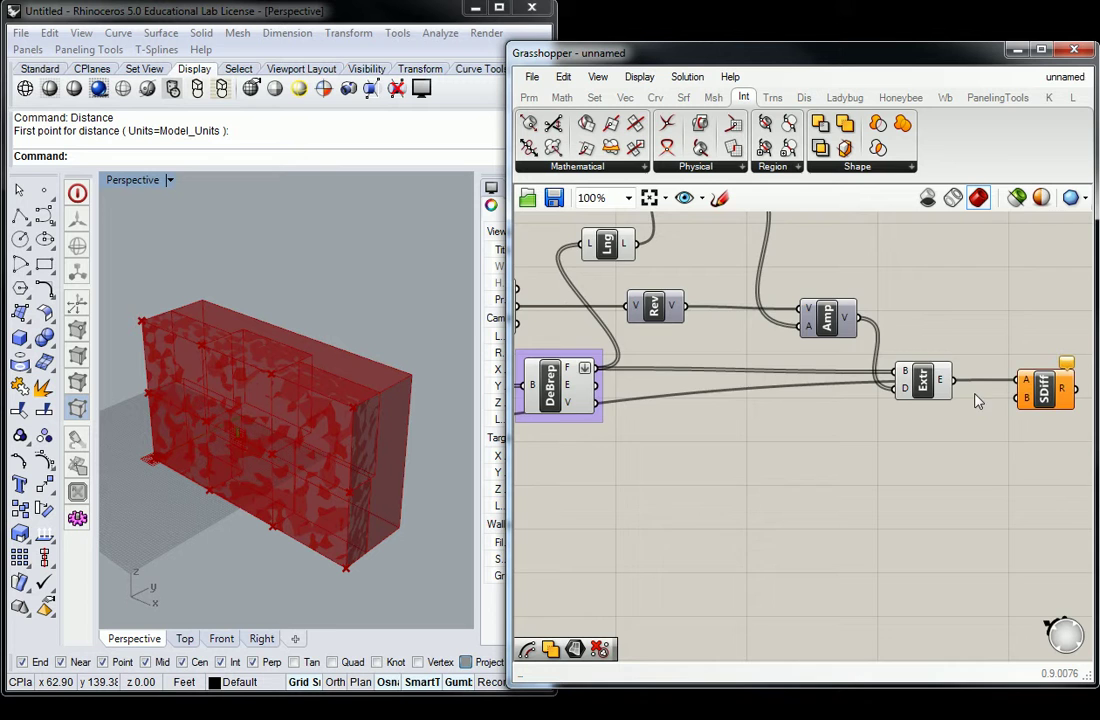
Step: Place a Geometry parameter below the Box's DeBrep component and connect the Box output to it
scroll(1000, 400, down, 3)
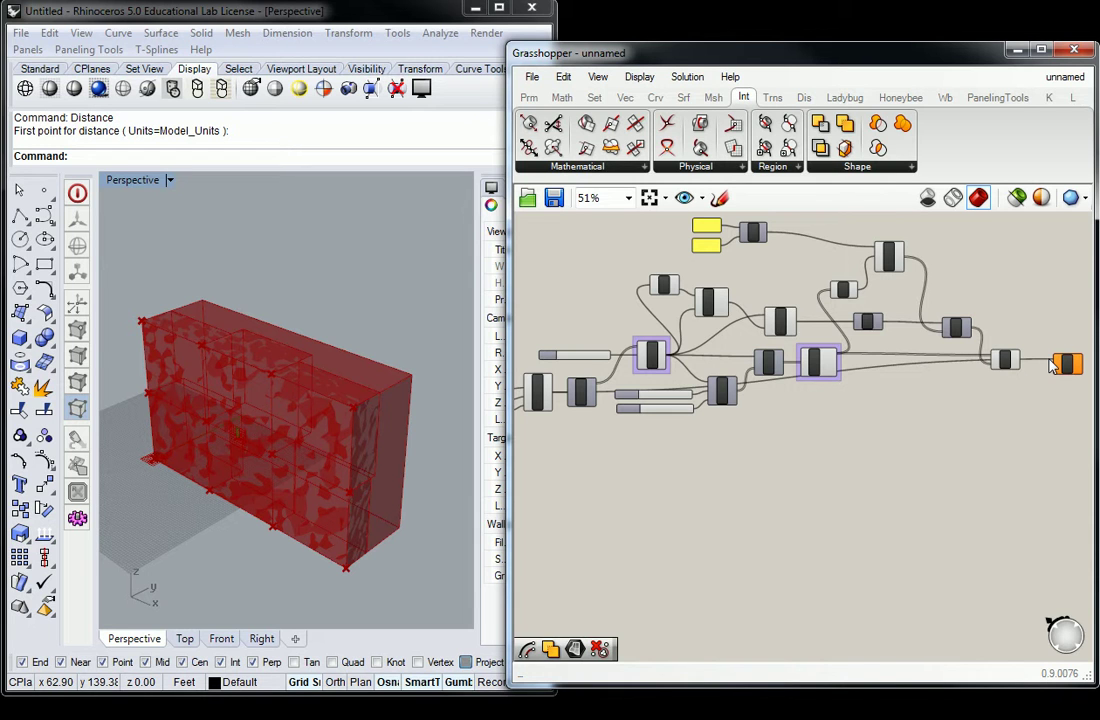
scroll(743, 374, up, 4)
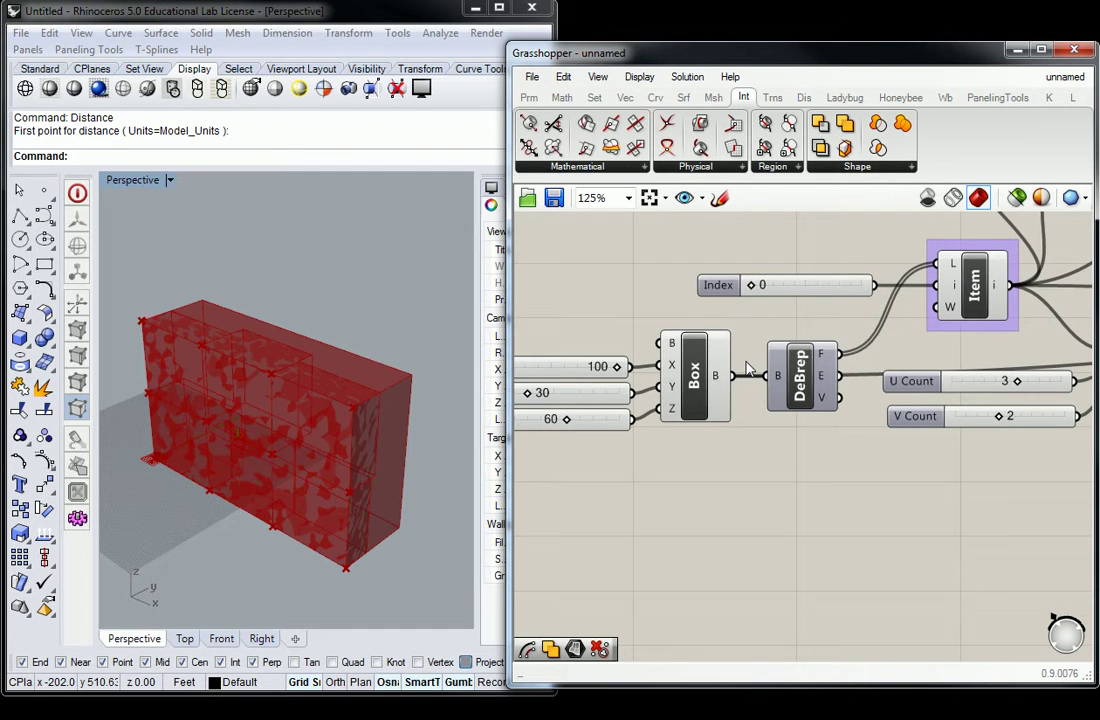
right_drag(748, 368, 723, 368)
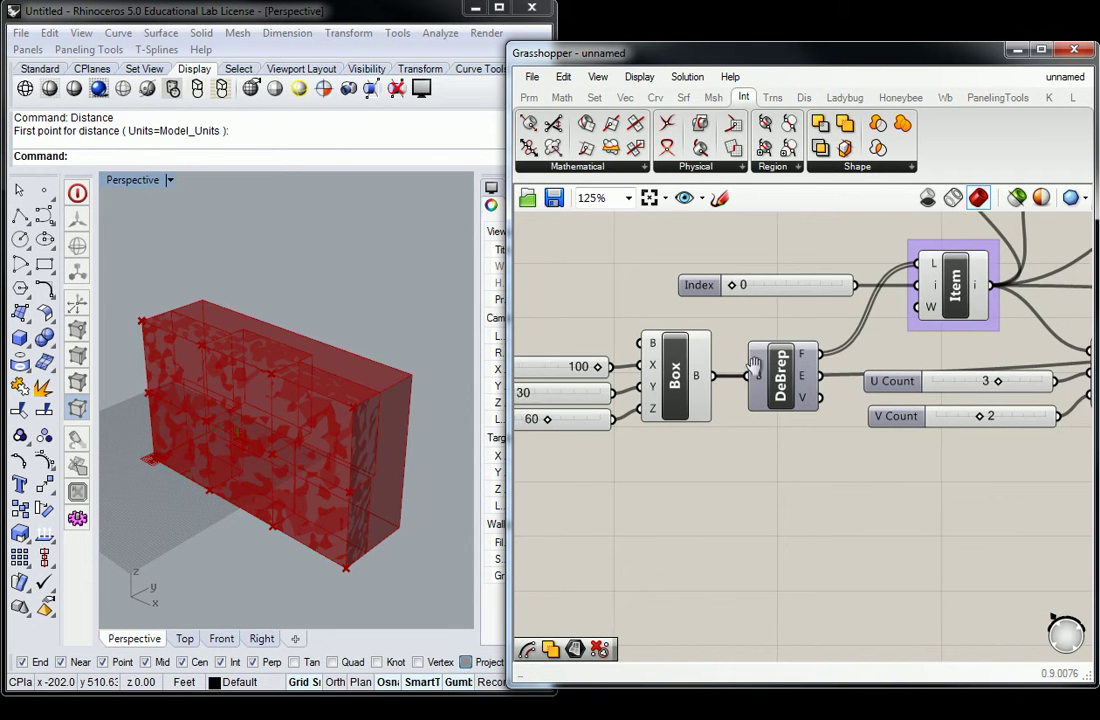
click(529, 97)
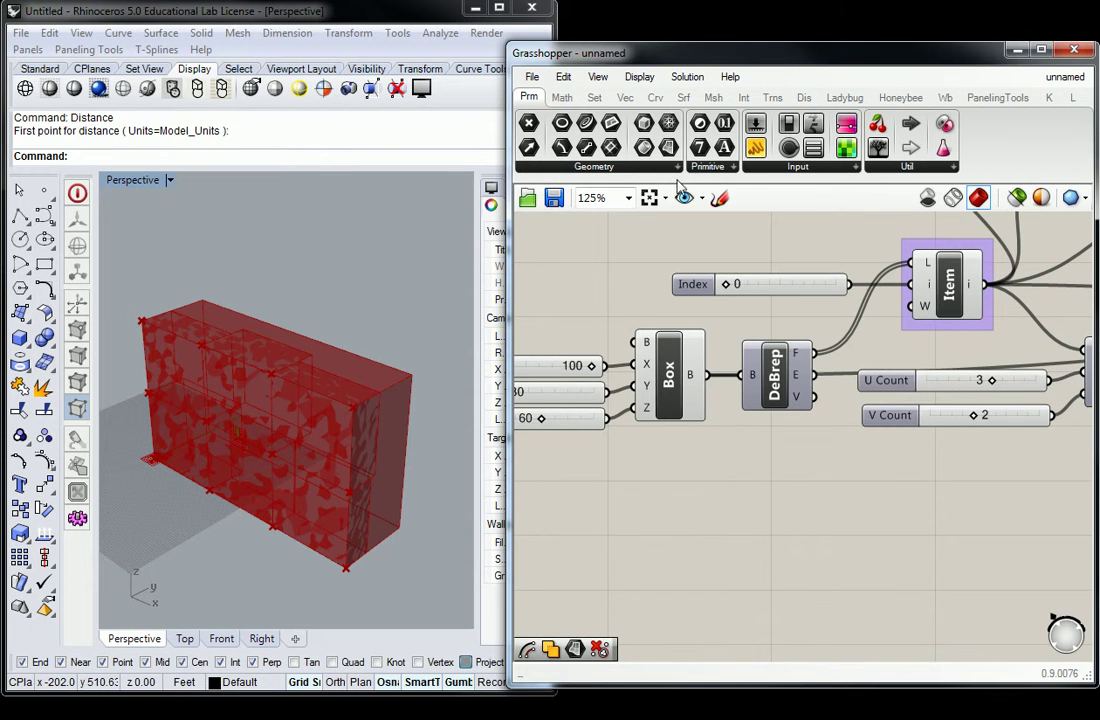
click(592, 165)
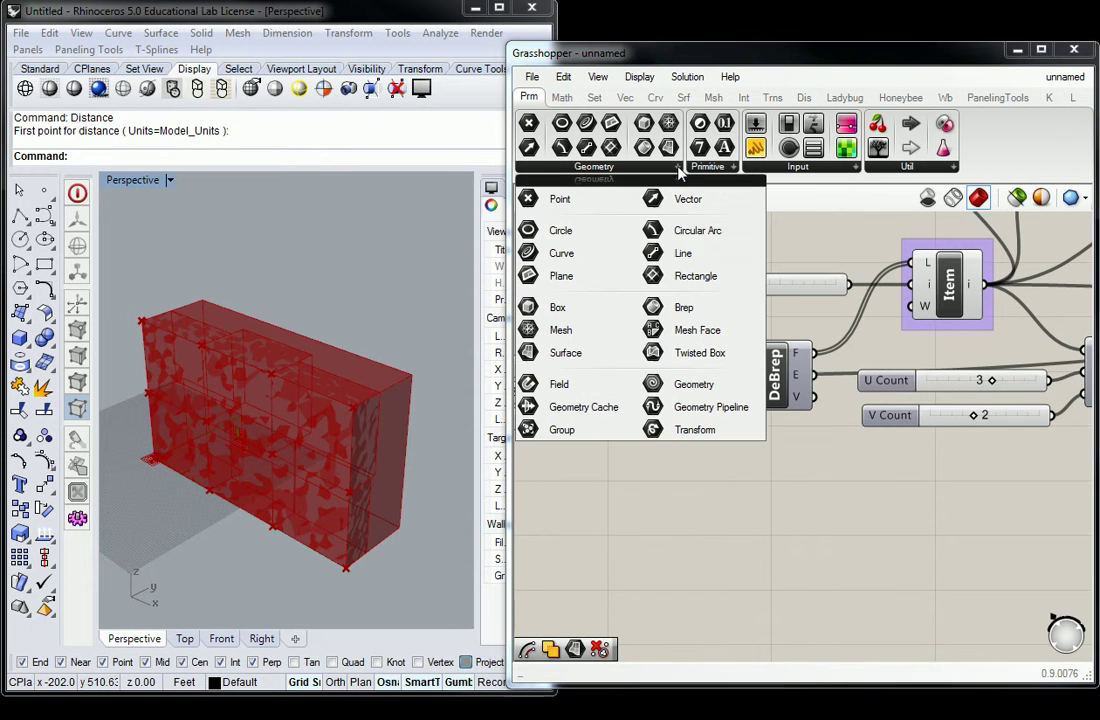
click(708, 390)
click(724, 494)
drag(724, 494, 842, 514)
right_drag(746, 456, 686, 398)
drag(652, 325, 756, 456)
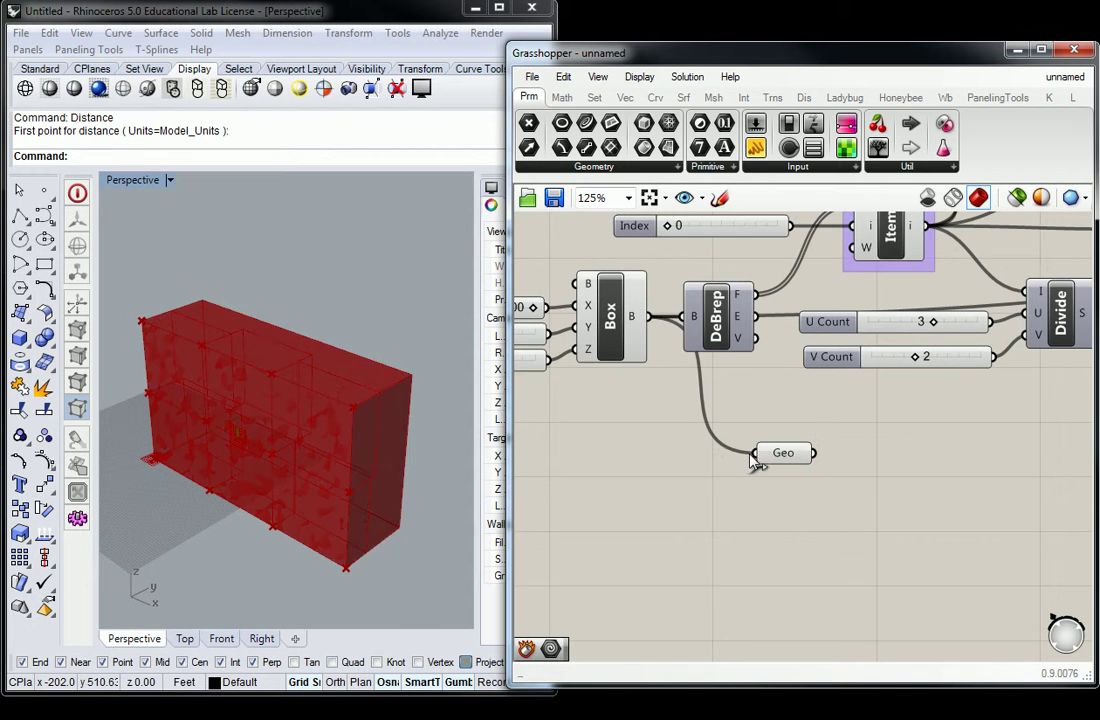
mouse_move(791, 464)
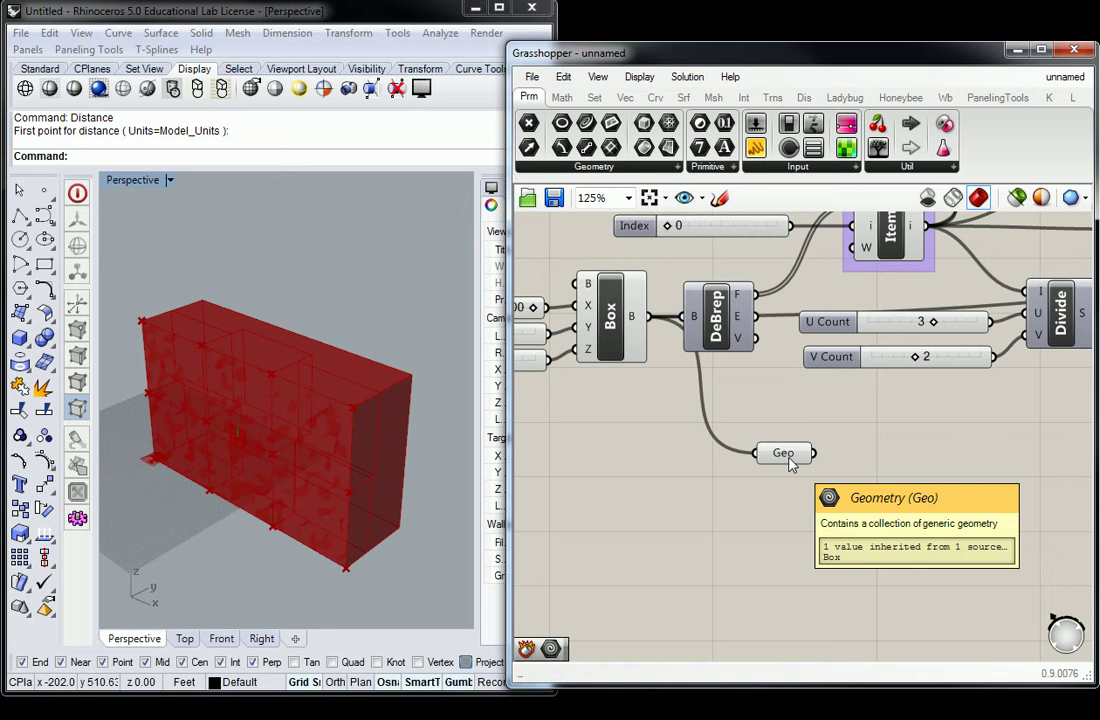
Step: Move the Geometry parameter farther along below the Divide component and place the Box's DeBrep above the Index slider
scroll(791, 464, down, 4)
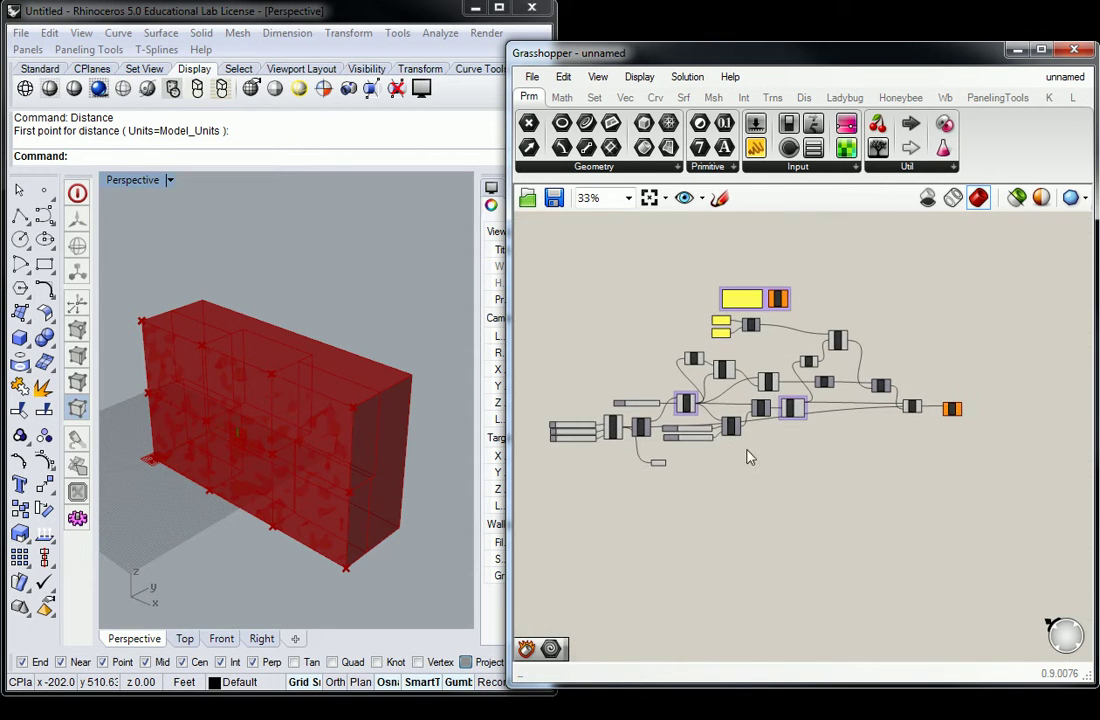
click(779, 497)
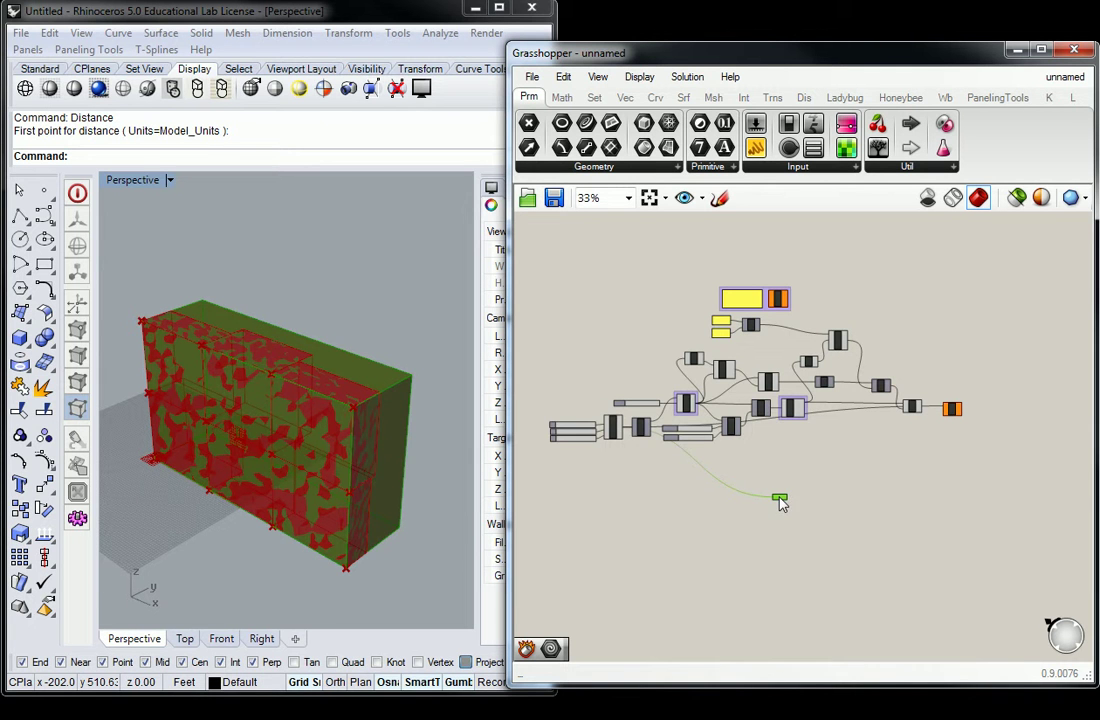
drag(782, 503, 677, 487)
scroll(626, 418, up, 4)
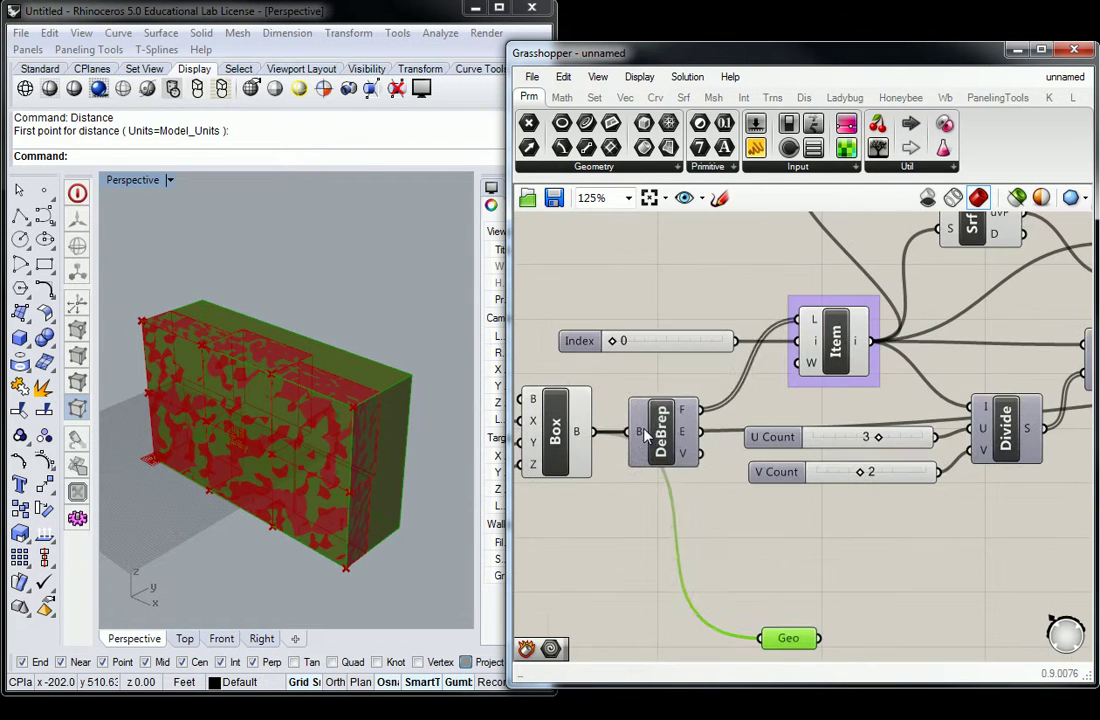
drag(655, 430, 697, 292)
scroll(716, 358, down, 3)
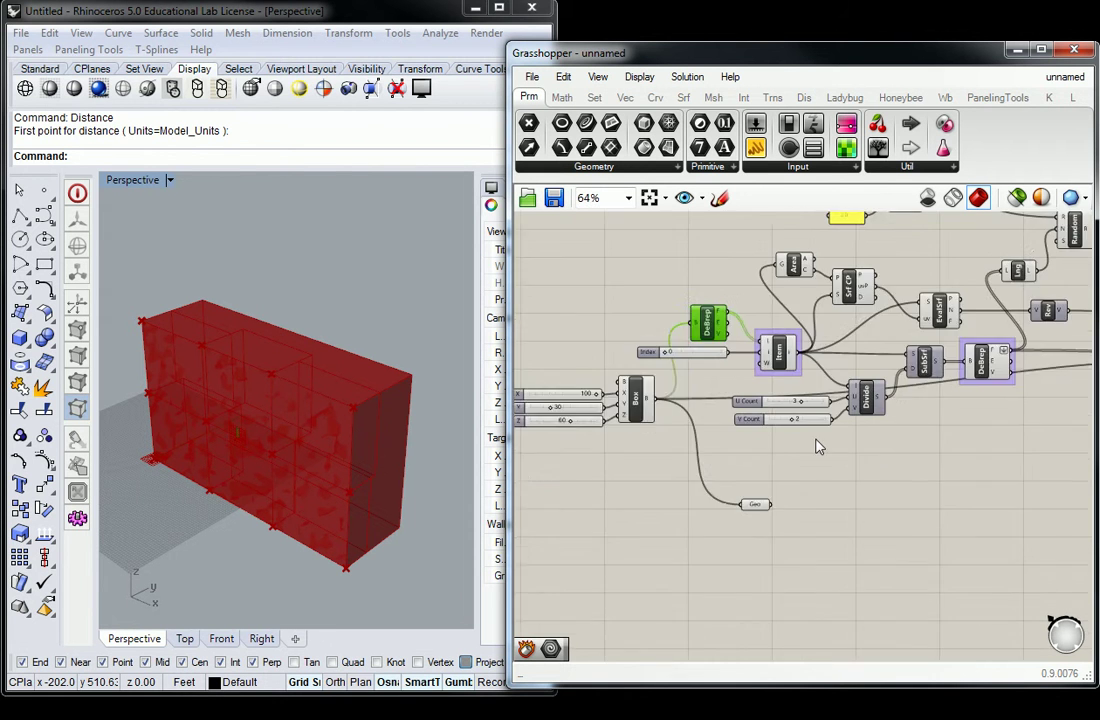
right_drag(817, 442, 724, 464)
drag(666, 525, 802, 532)
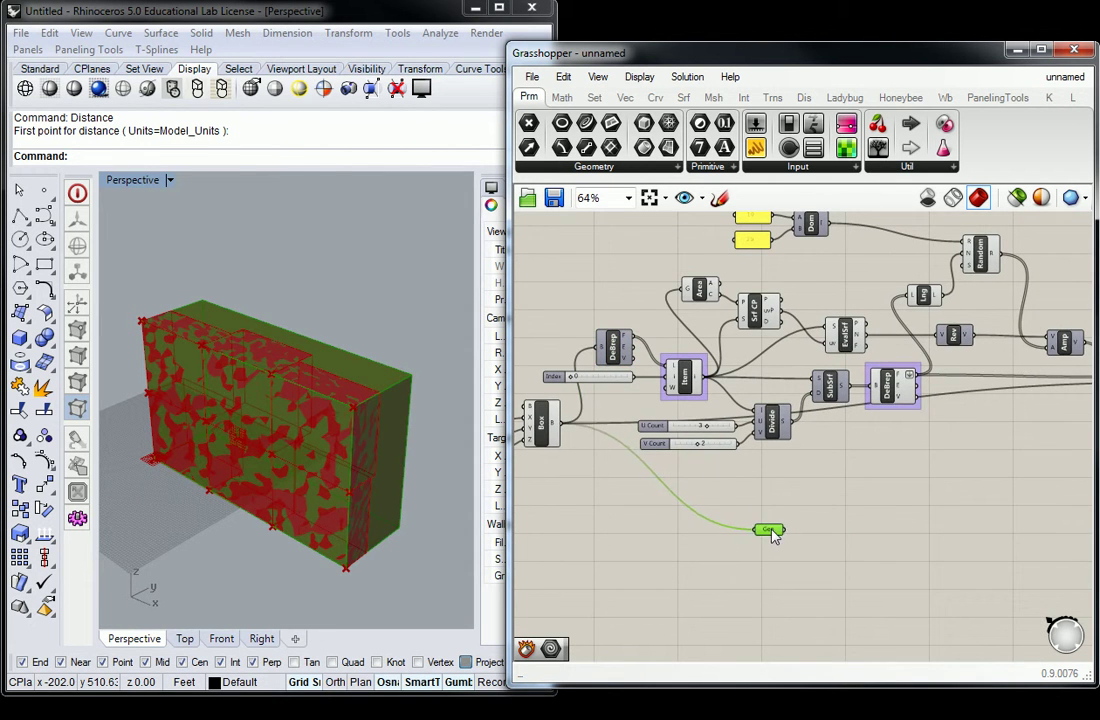
Step: Move the Solid Difference component slightly and replace its input A source with the Geometry parameter's output
scroll(805, 538, down, 3)
scroll(822, 508, up, 2)
click(1020, 477)
drag(1020, 477, 1009, 484)
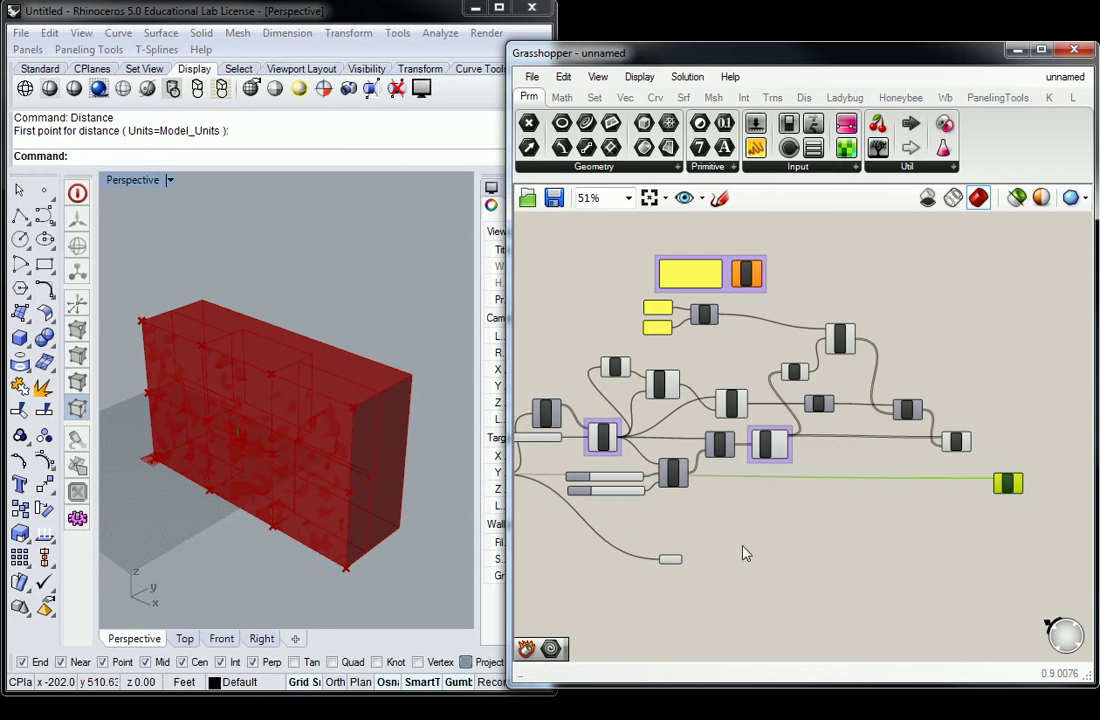
drag(682, 559, 988, 483)
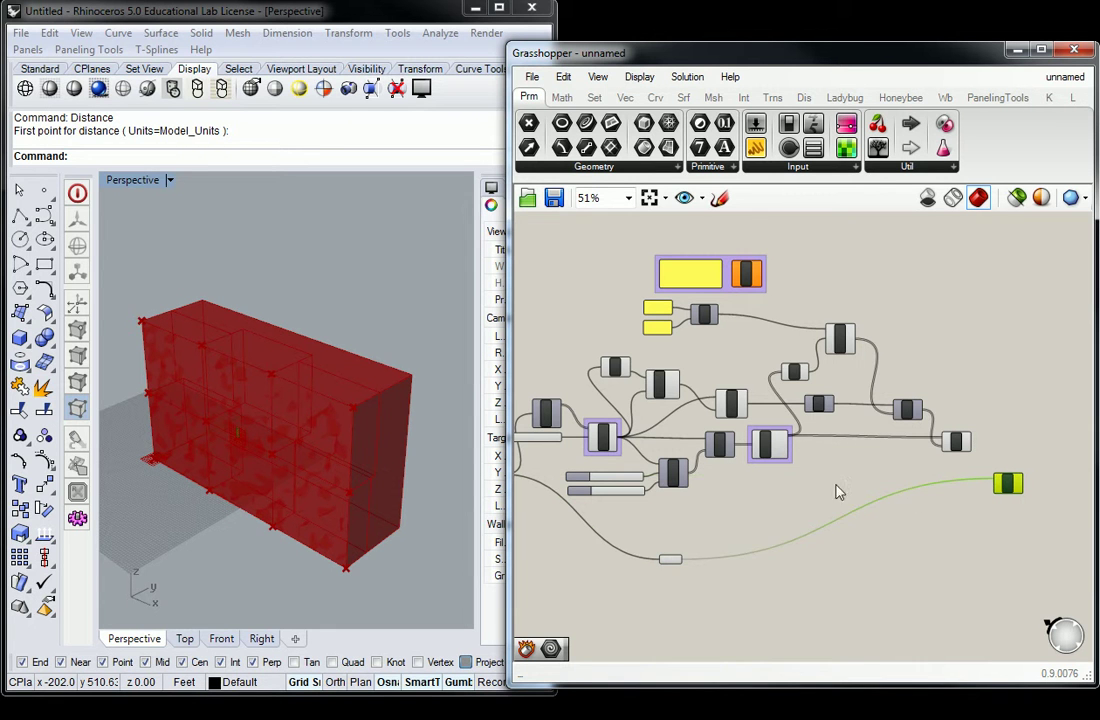
right_drag(837, 485, 880, 469)
click(776, 498)
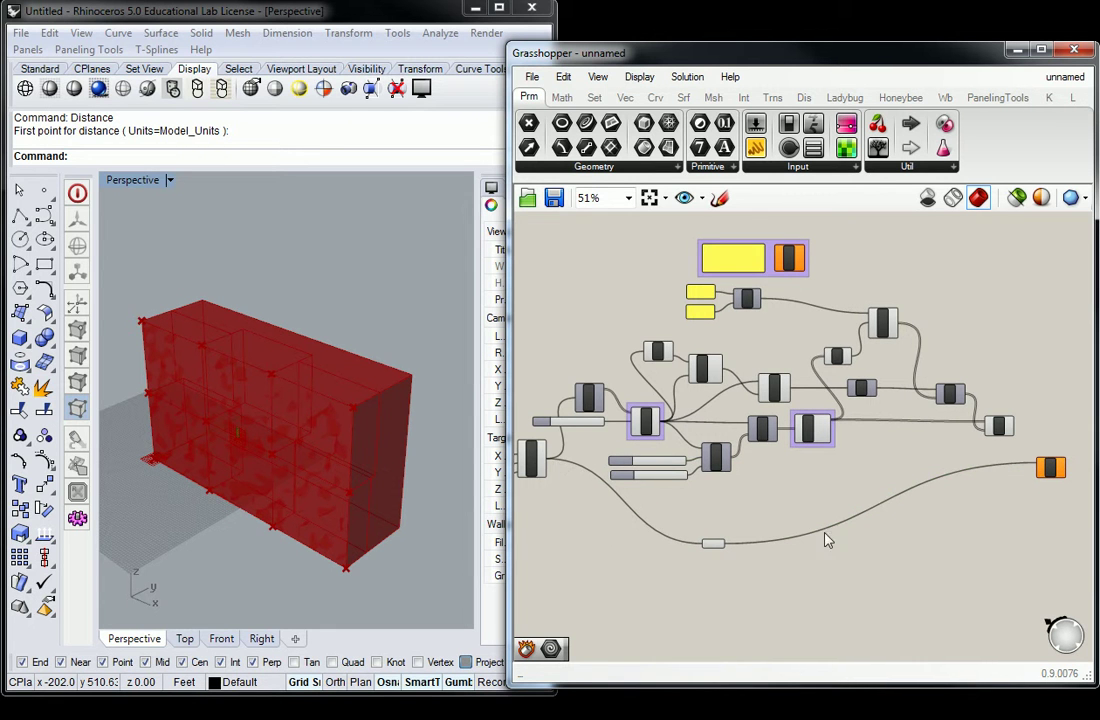
Step: Check the brep inherited by input A of Solid Difference and connect the Extrude output to its input B
mouse_move(1045, 473)
scroll(1043, 465, up, 3)
mouse_move(947, 462)
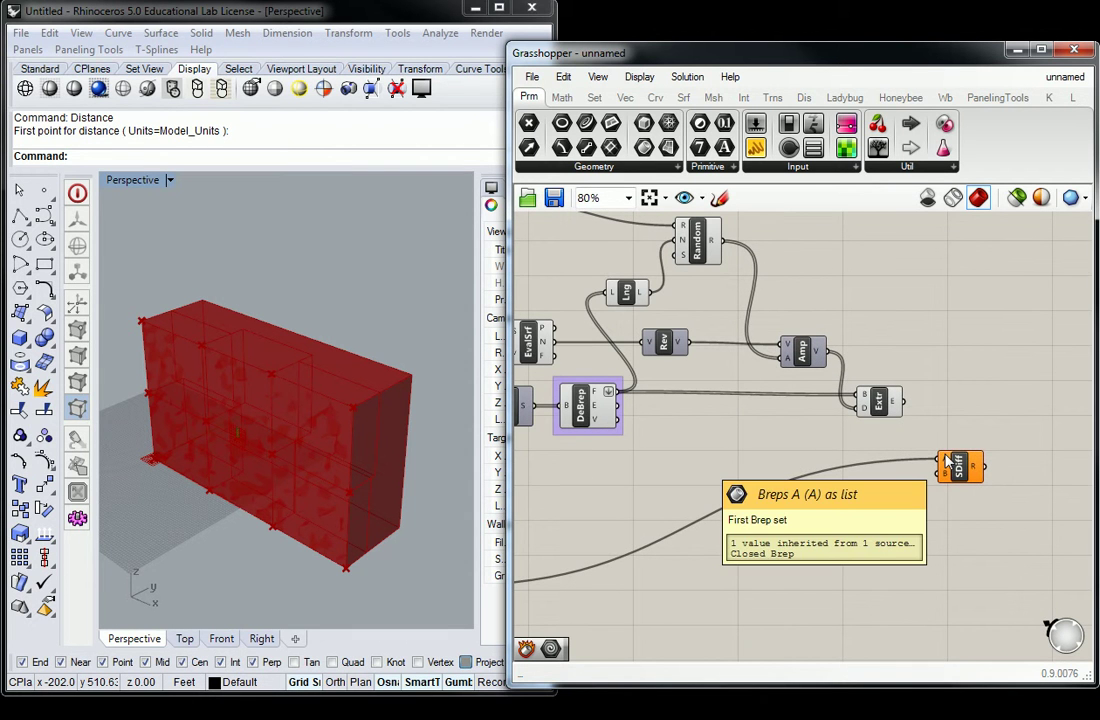
right_drag(950, 417, 883, 429)
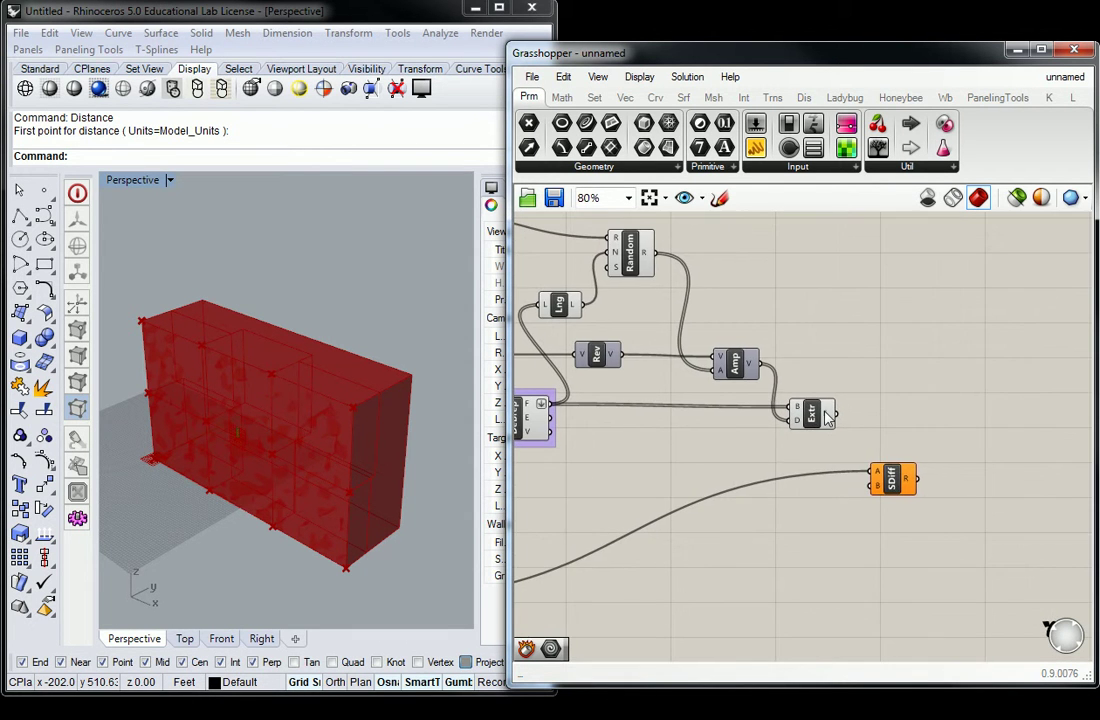
mouse_move(827, 418)
drag(835, 414, 877, 487)
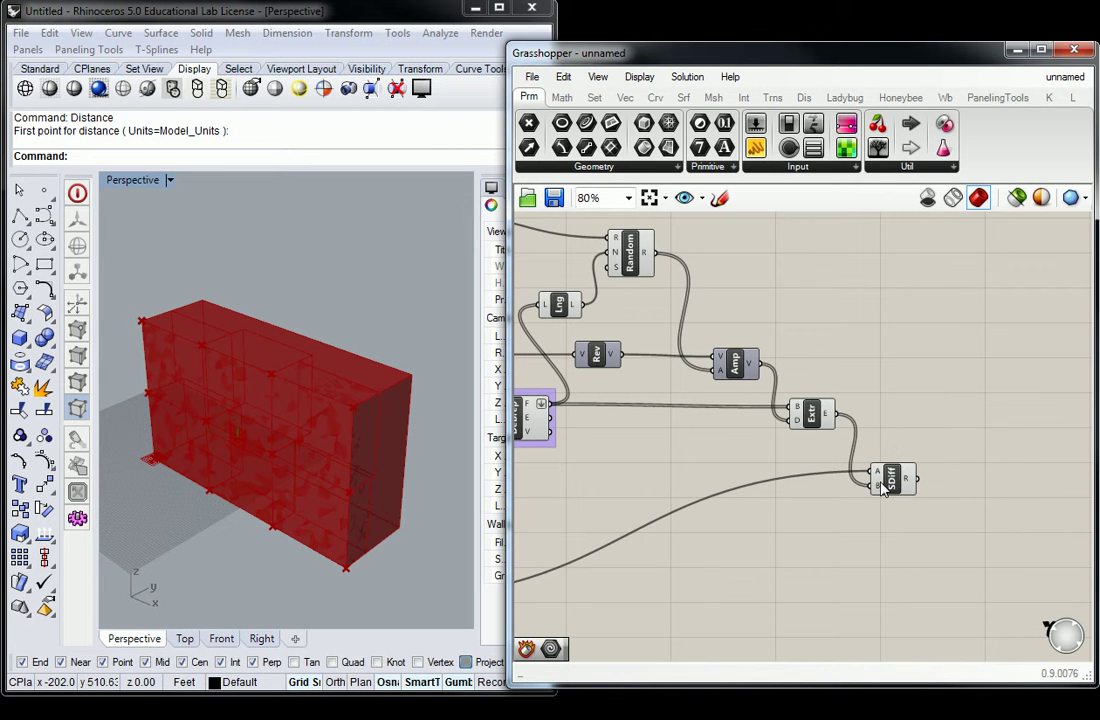
Step: Turn off the preview of all the components upstream of the Solid Difference
scroll(885, 478, down, 5)
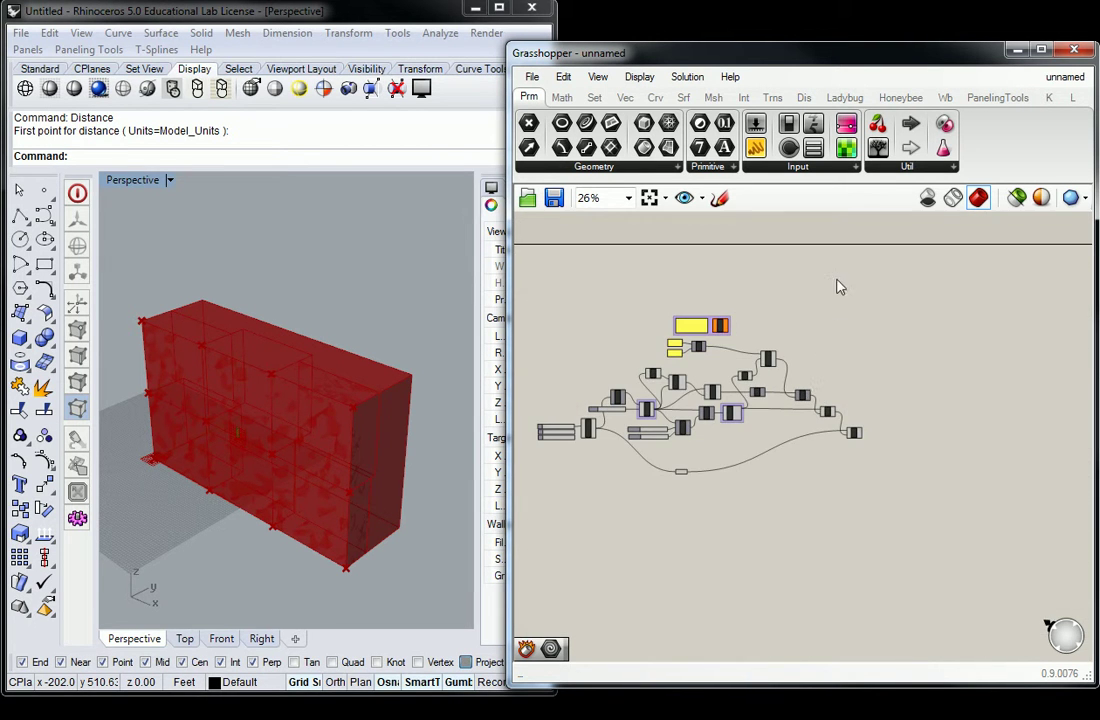
drag(836, 277, 575, 490)
middle_click(617, 395)
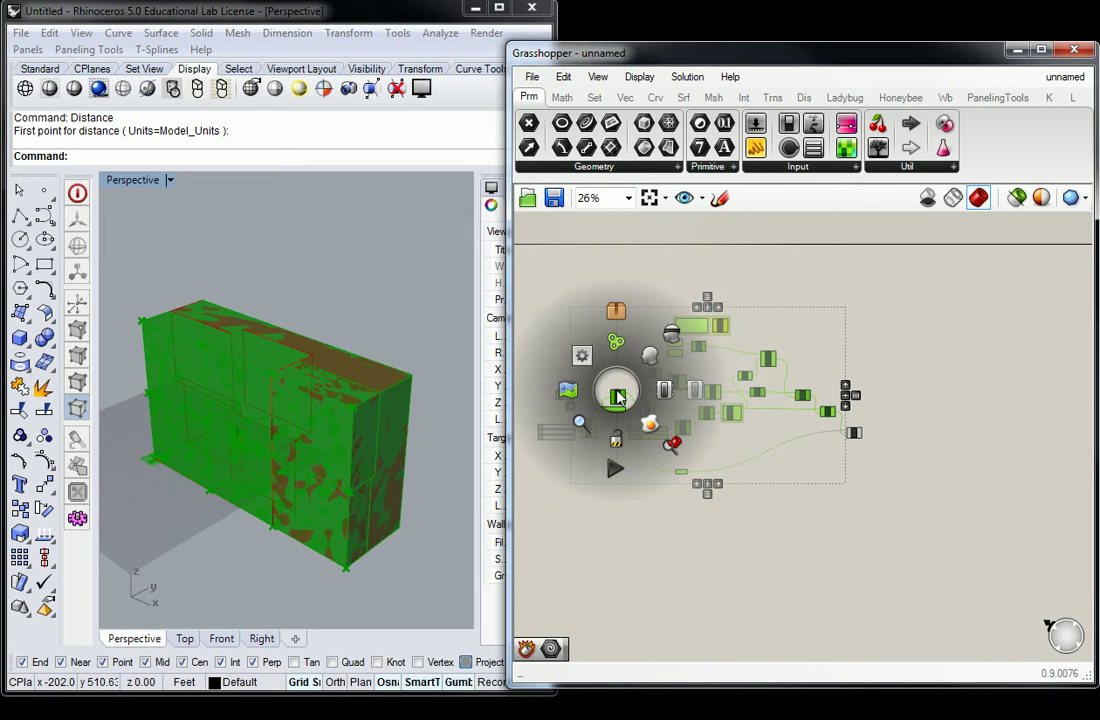
click(683, 340)
Step: Examine the Solid Difference result in the perspective viewport from several angles, highlighting the component to identify its geometry
right_drag(285, 449, 381, 422)
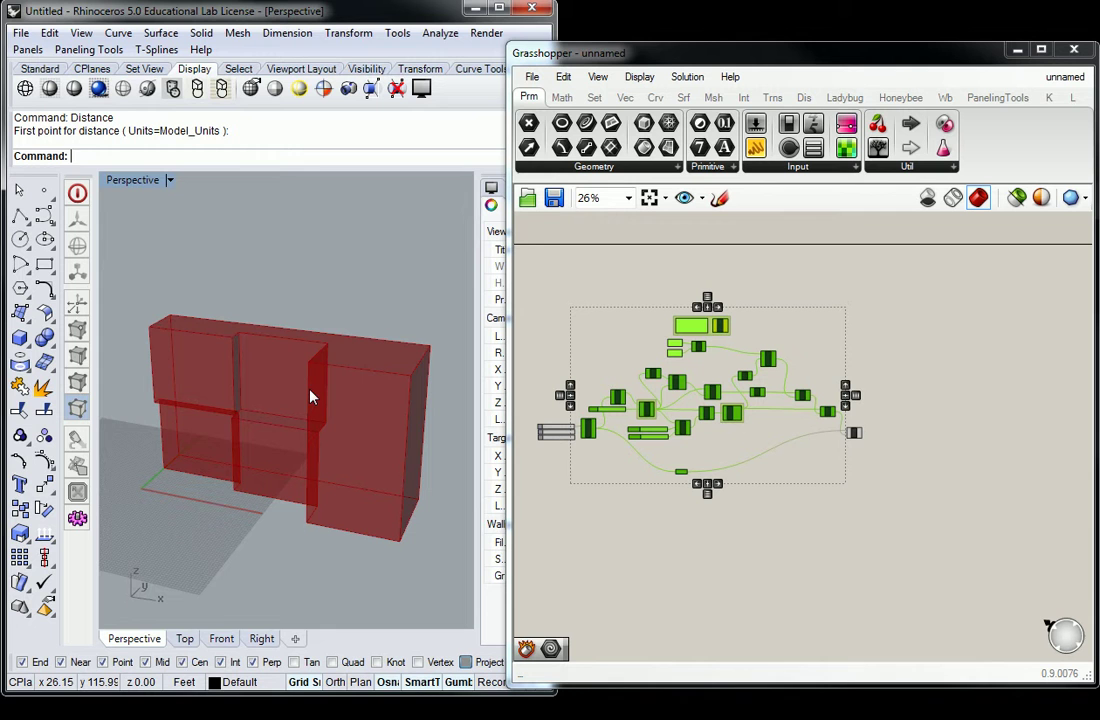
right_drag(432, 339, 425, 318)
click(930, 413)
scroll(837, 425, up, 3)
click(868, 439)
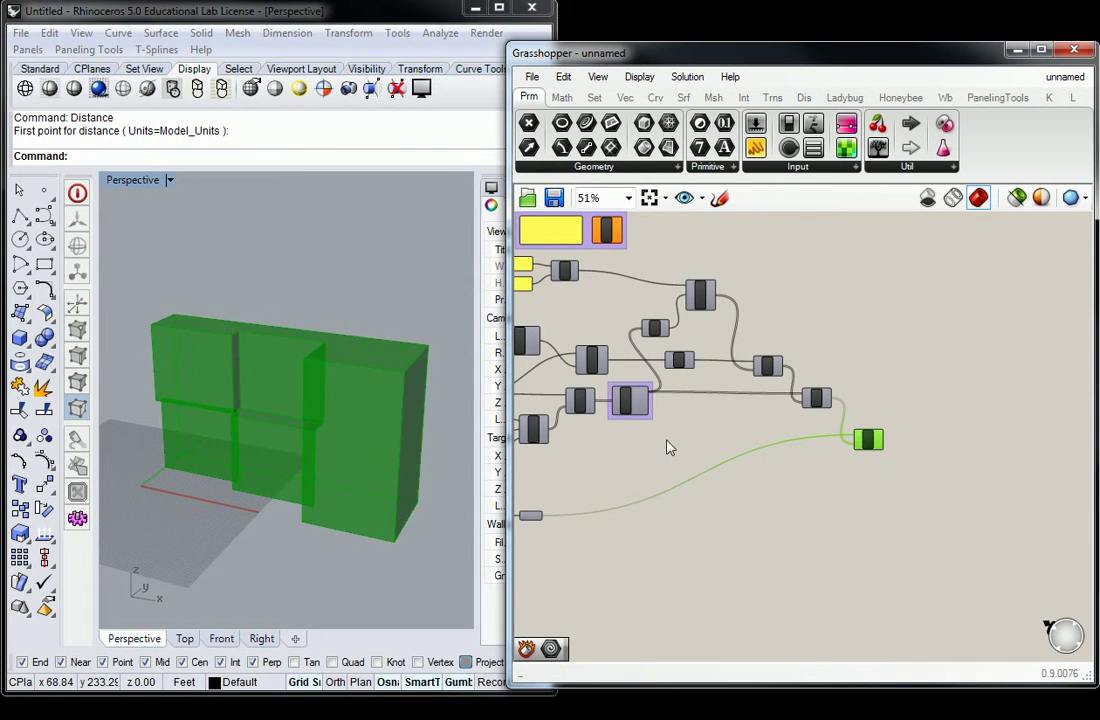
right_drag(370, 375, 379, 420)
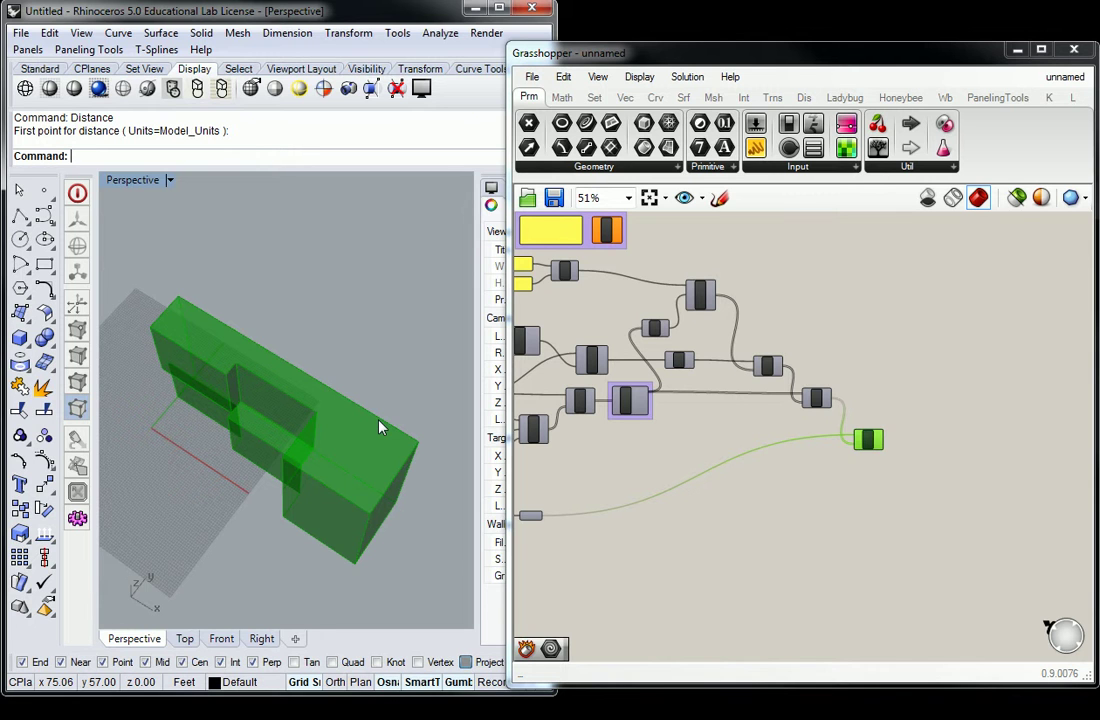
right_drag(331, 454, 357, 434)
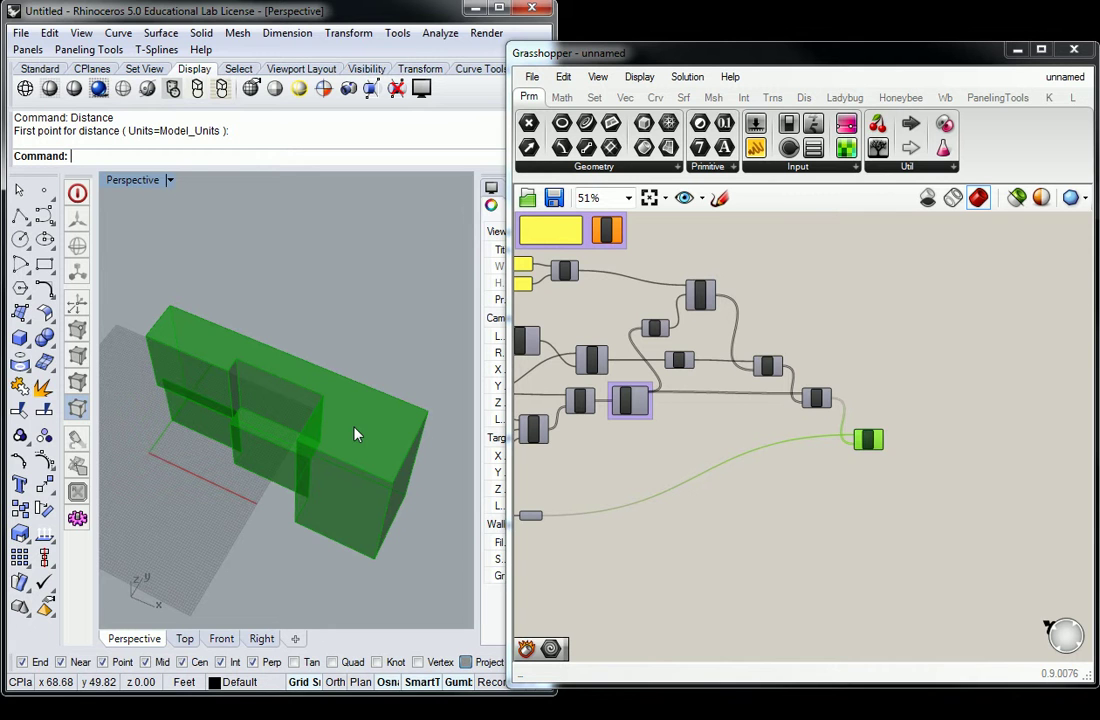
right_drag(361, 437, 290, 433)
scroll(390, 393, down, 2)
scroll(391, 391, up, 4)
click(633, 411)
right_drag(707, 435, 766, 411)
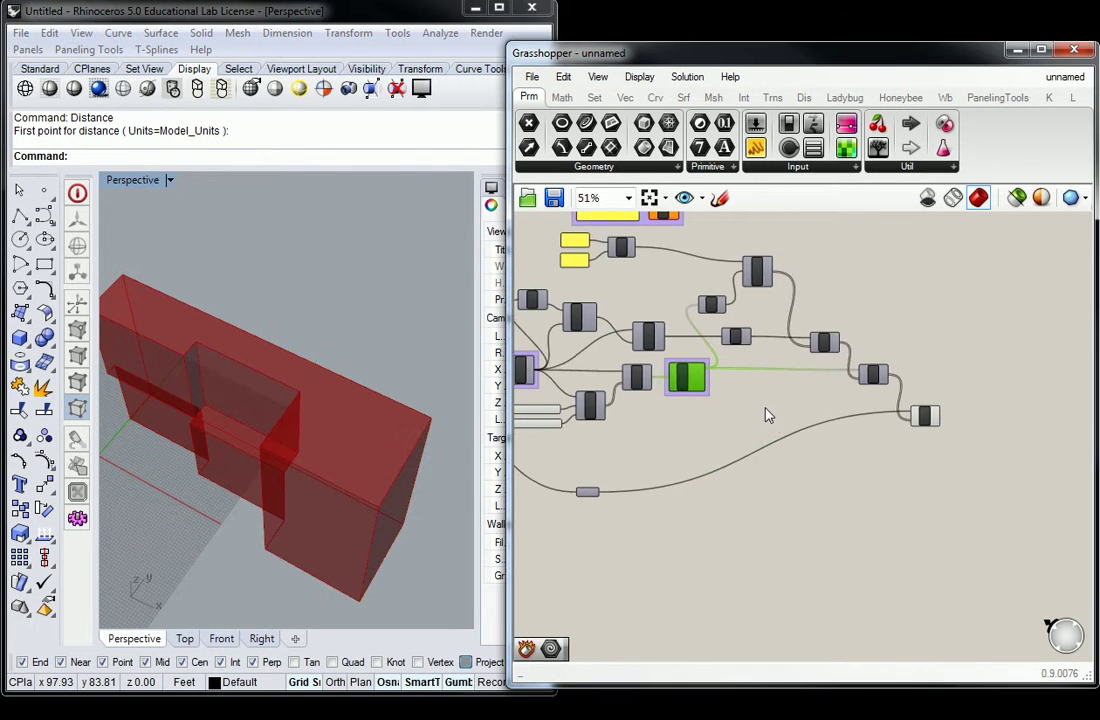
Step: Turn the Extrude component's preview back on
scroll(870, 400, up, 3)
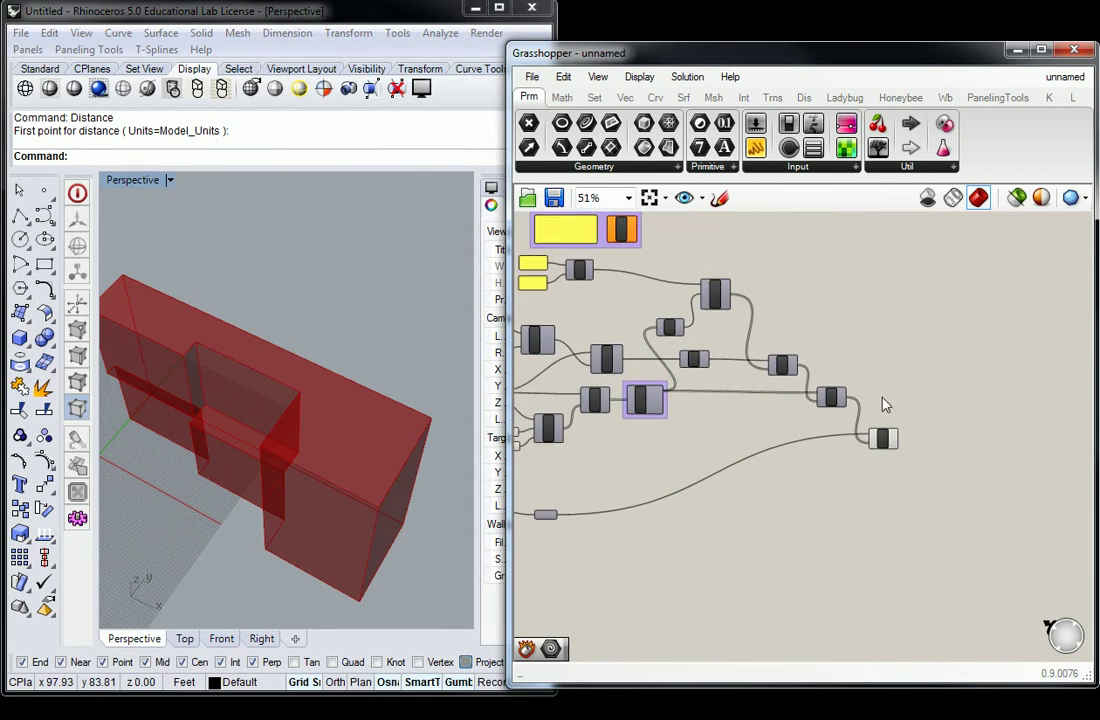
right_click(829, 393)
click(791, 383)
click(807, 388)
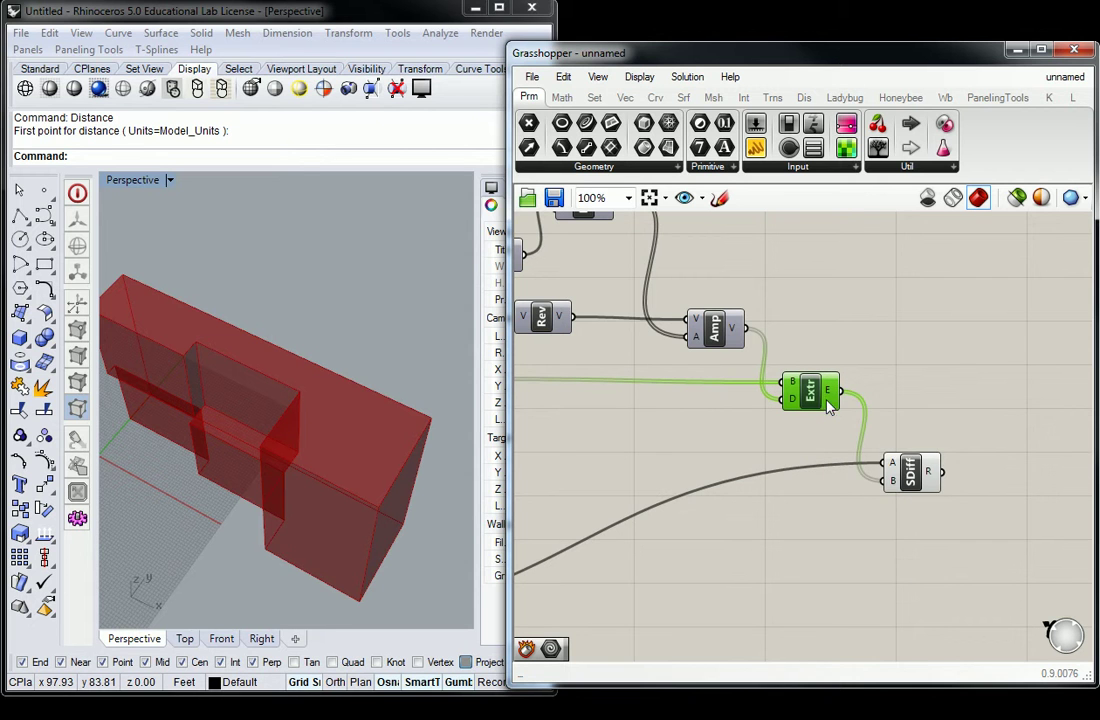
right_click(812, 395)
click(838, 430)
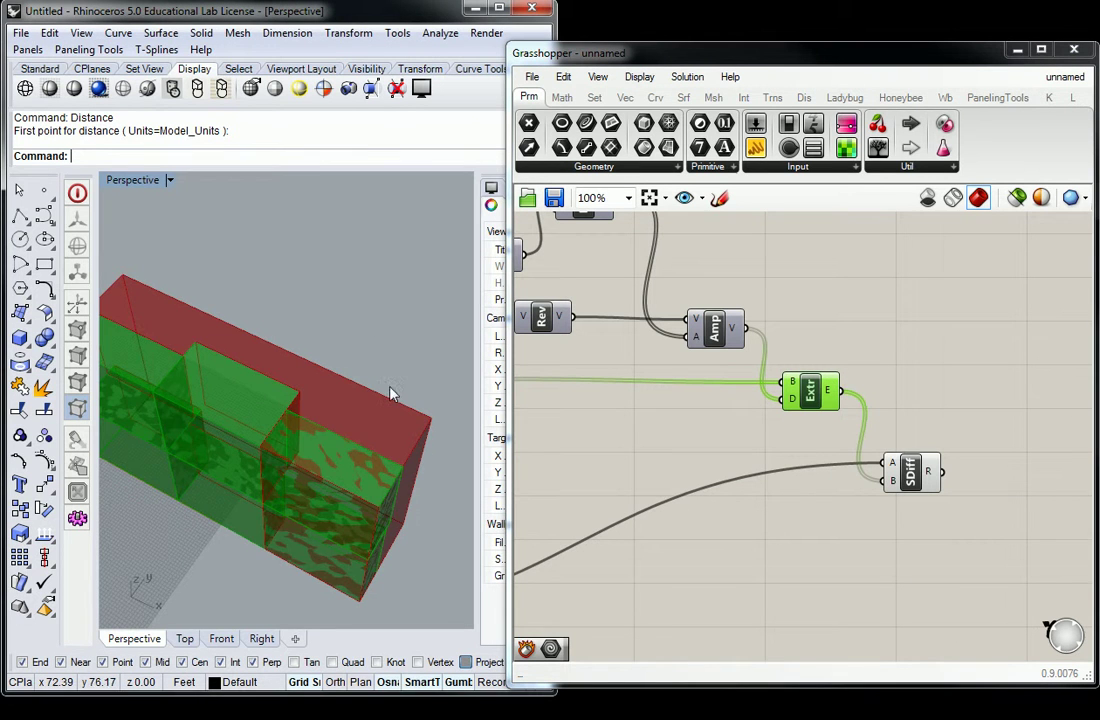
Step: Examine up close where the extruded panels touch and overlap each other inside the box
right_drag(334, 332, 311, 276)
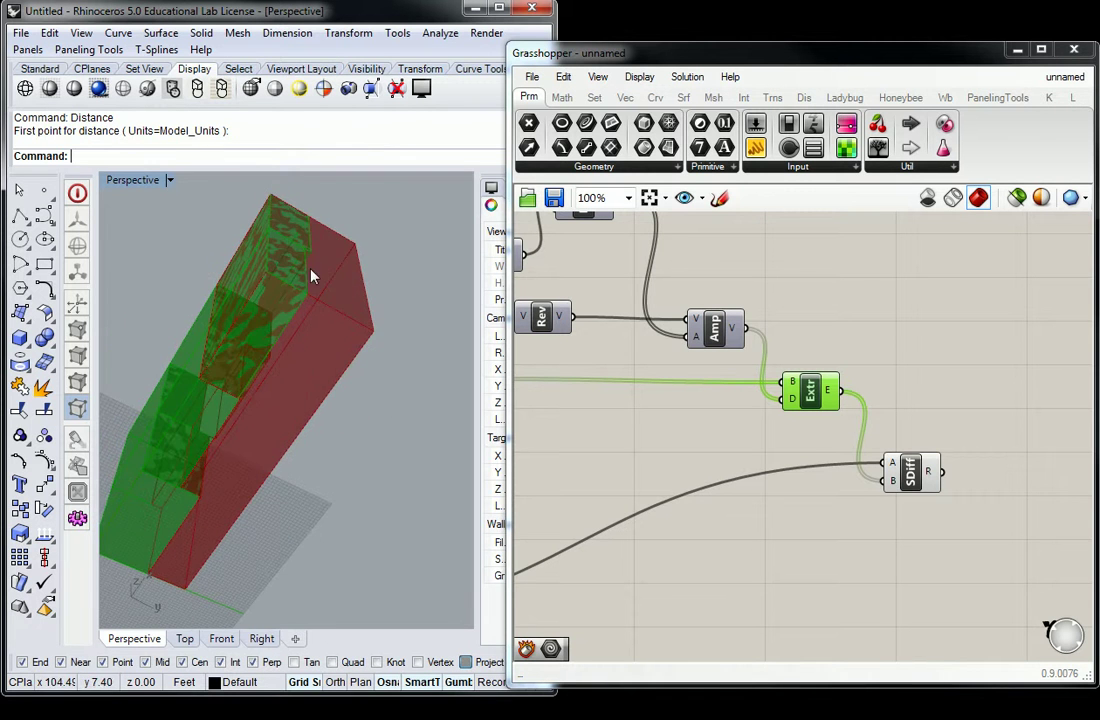
scroll(241, 400, up, 5)
right_drag(297, 322, 319, 462)
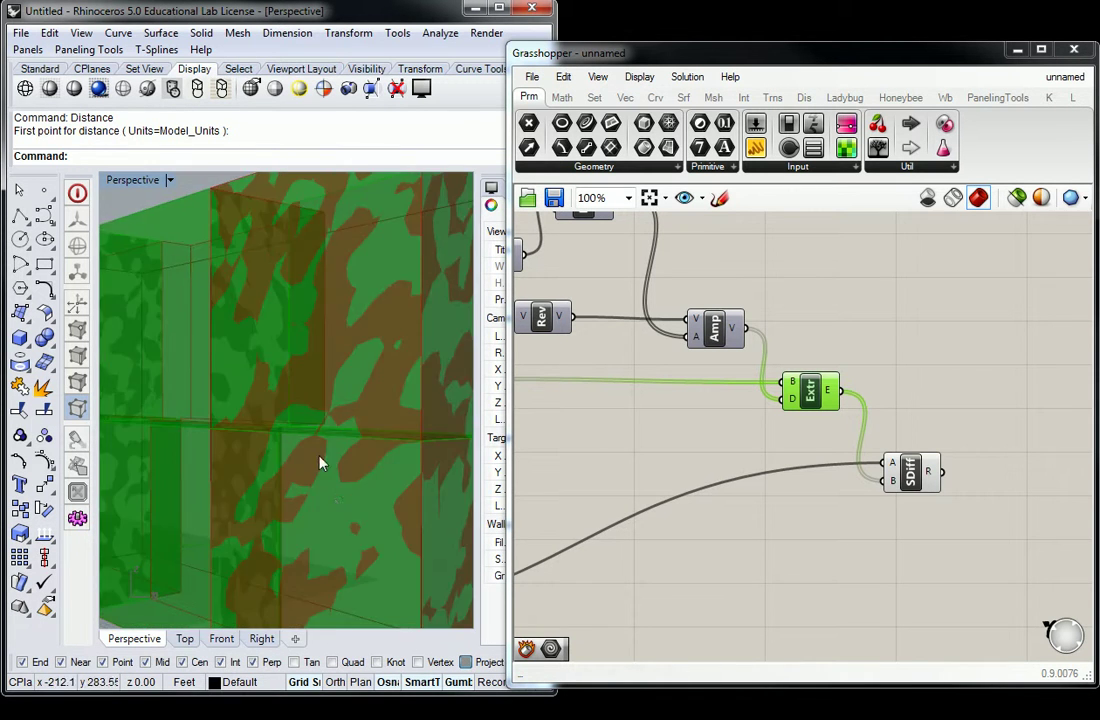
scroll(323, 398, down, 4)
right_drag(325, 396, 260, 387)
scroll(199, 421, up, 4)
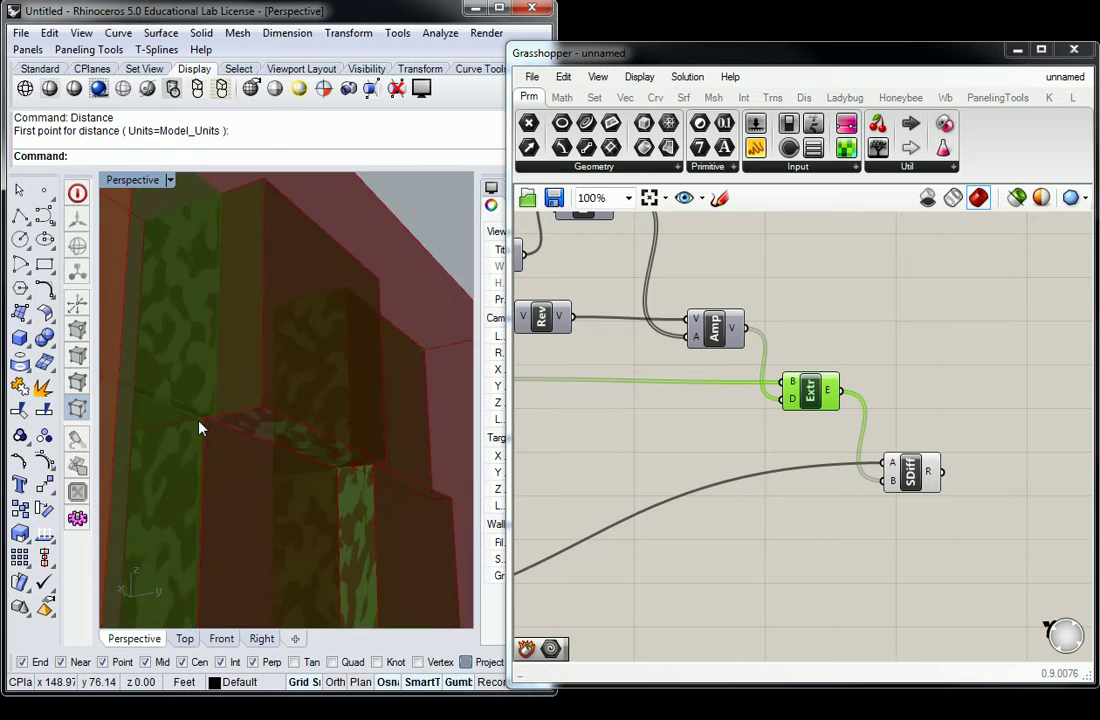
scroll(205, 427, up, 5)
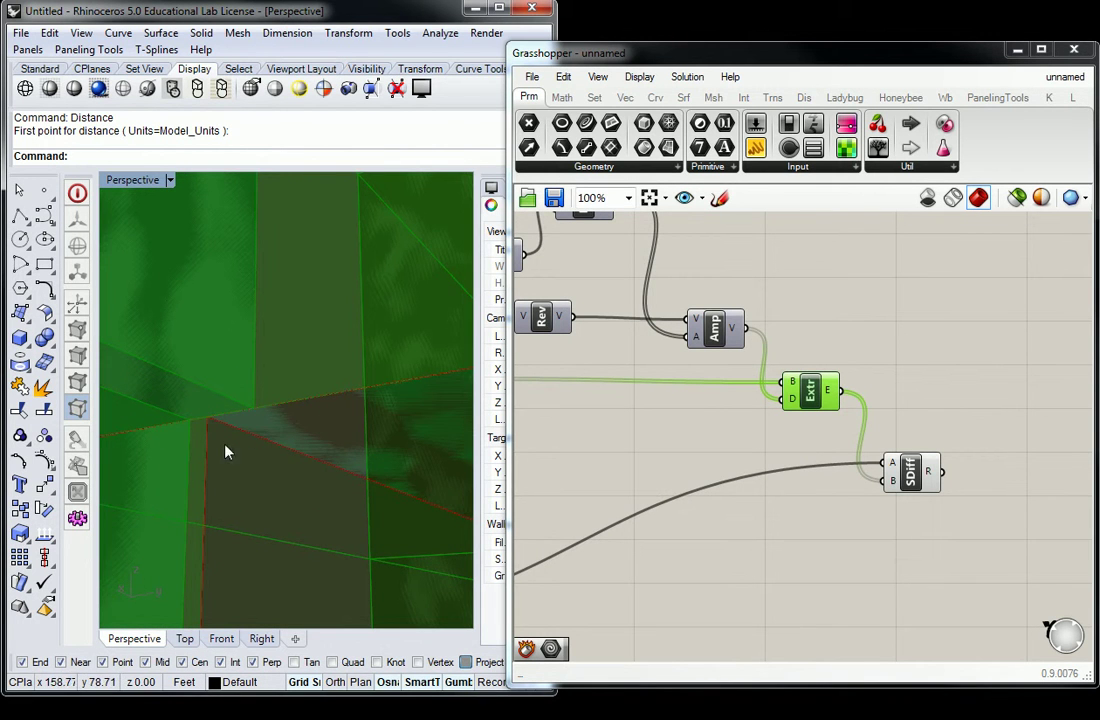
scroll(228, 398, down, 10)
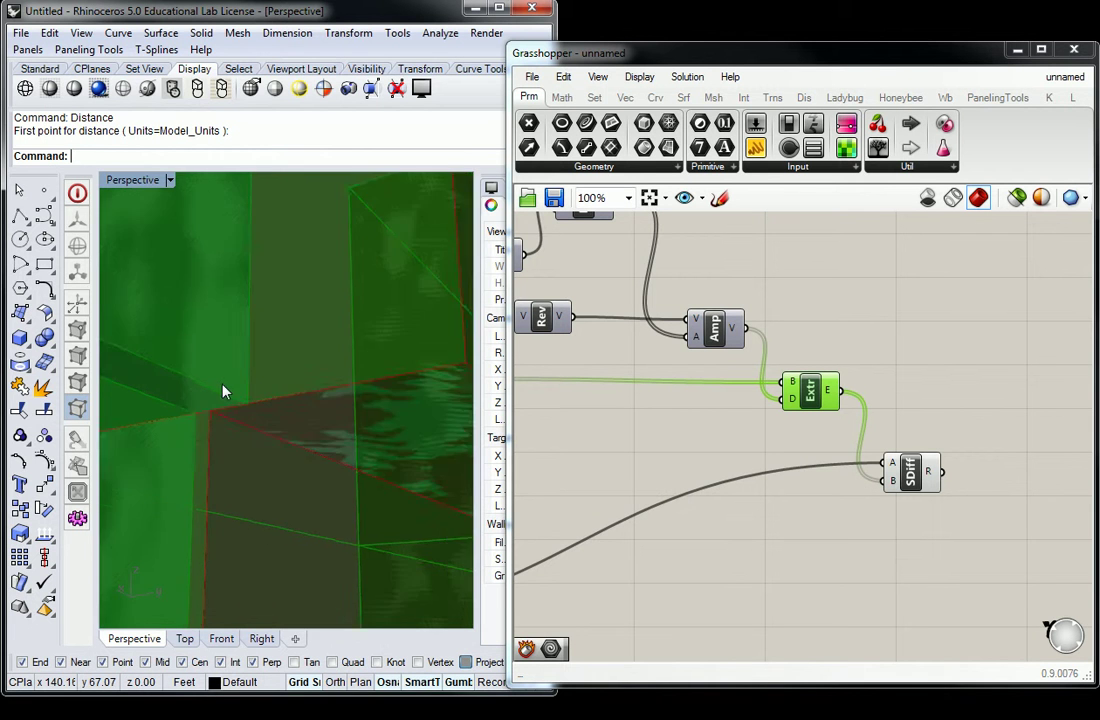
right_drag(252, 415, 204, 370)
scroll(190, 368, up, 3)
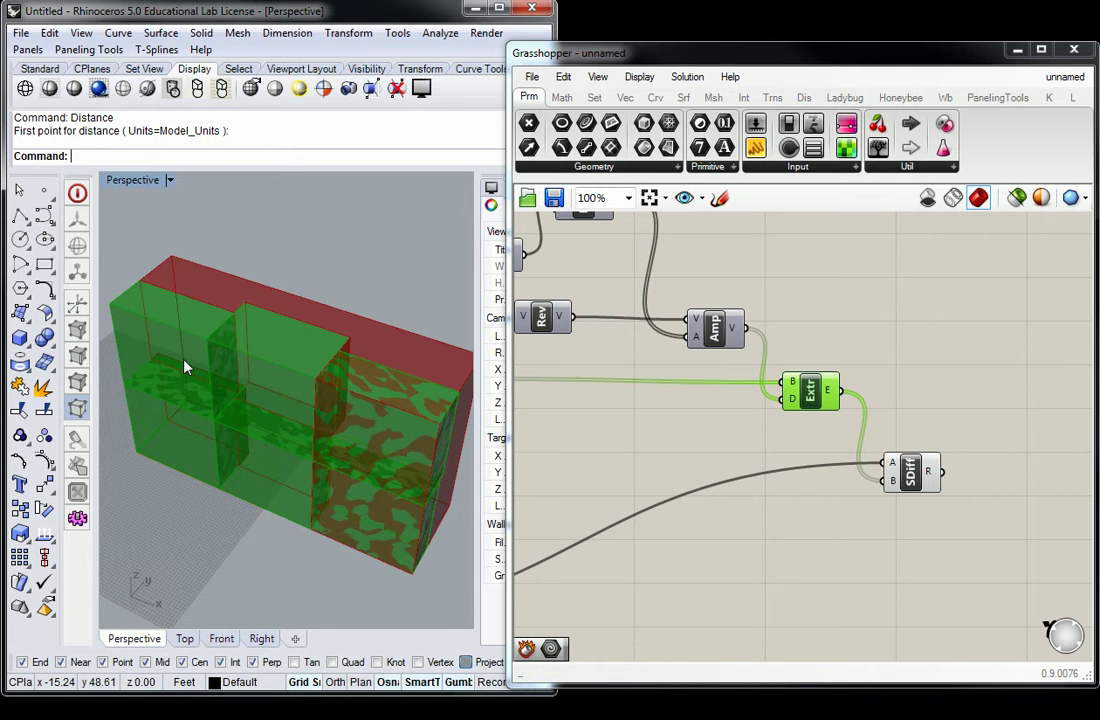
Step: Move the Solid Difference farther from Extrude to make room between them, and check the Extrude output's breps
click(900, 322)
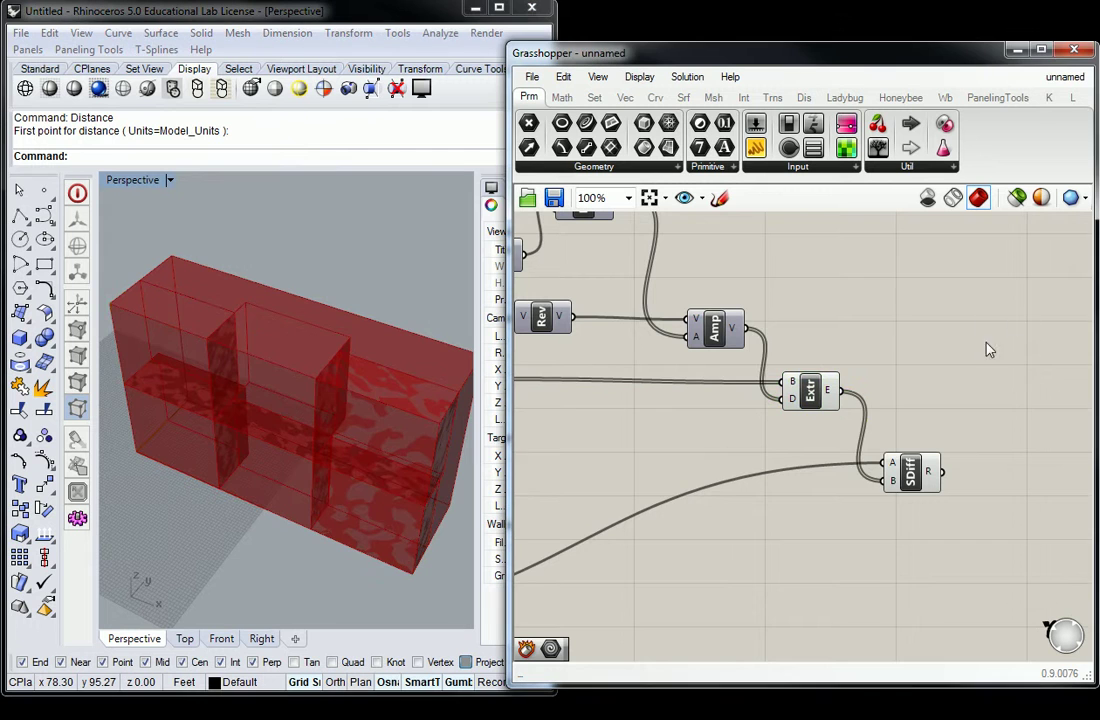
right_drag(907, 465, 859, 472)
drag(862, 480, 1001, 494)
click(920, 422)
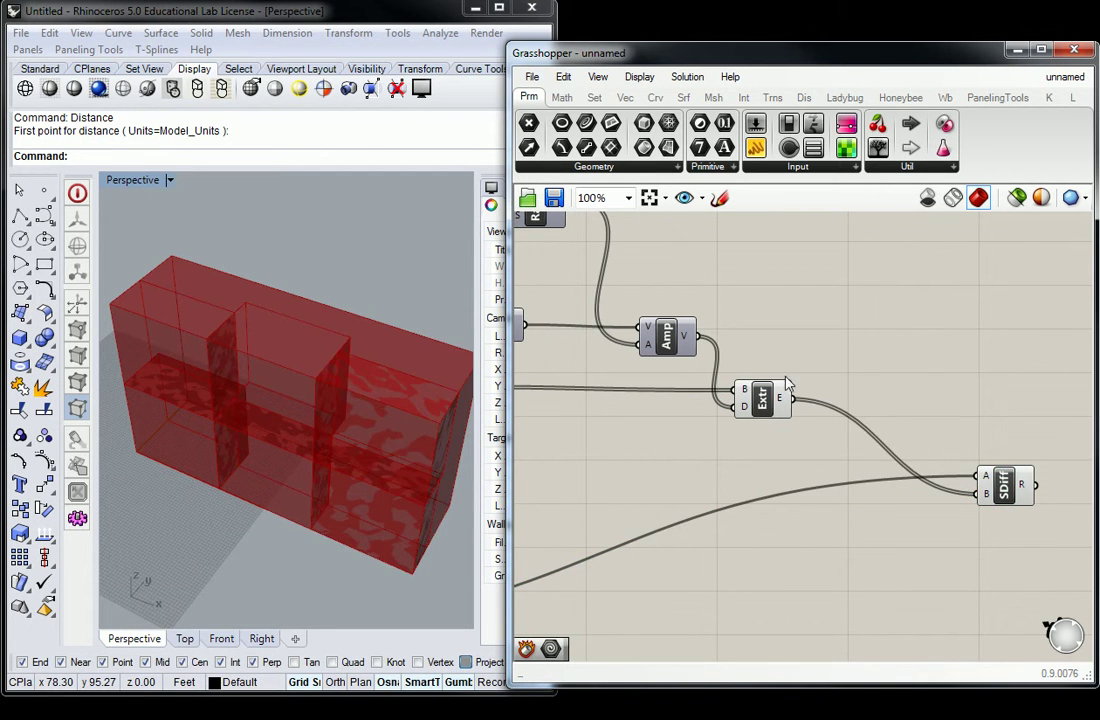
click(780, 398)
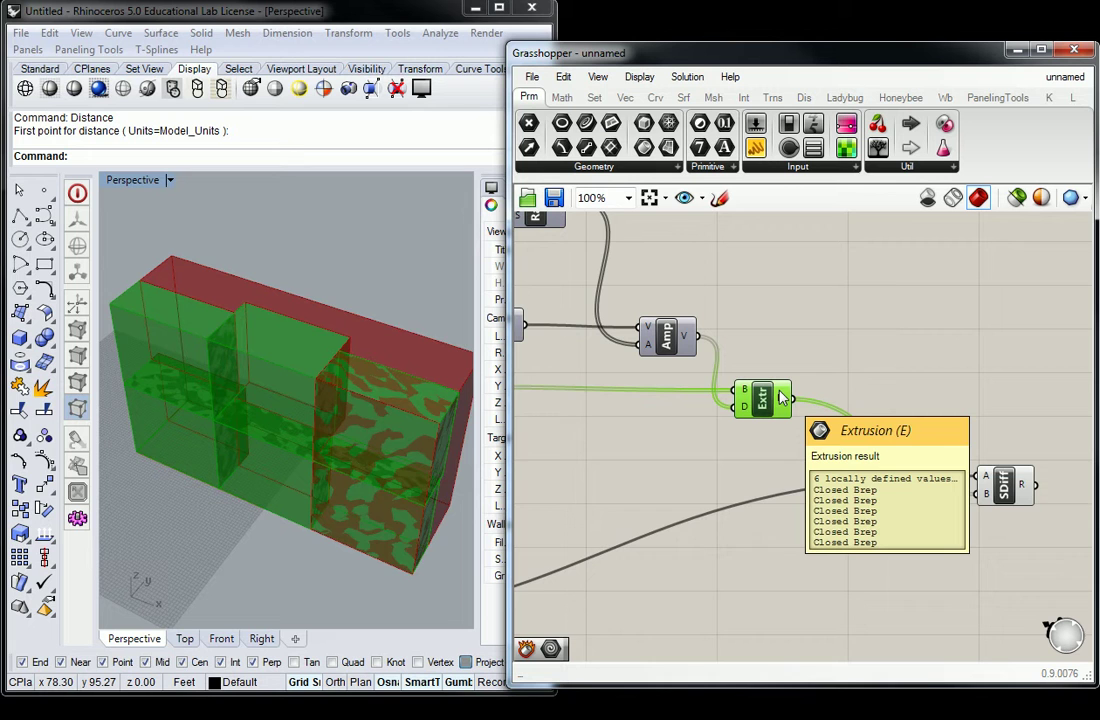
click(835, 312)
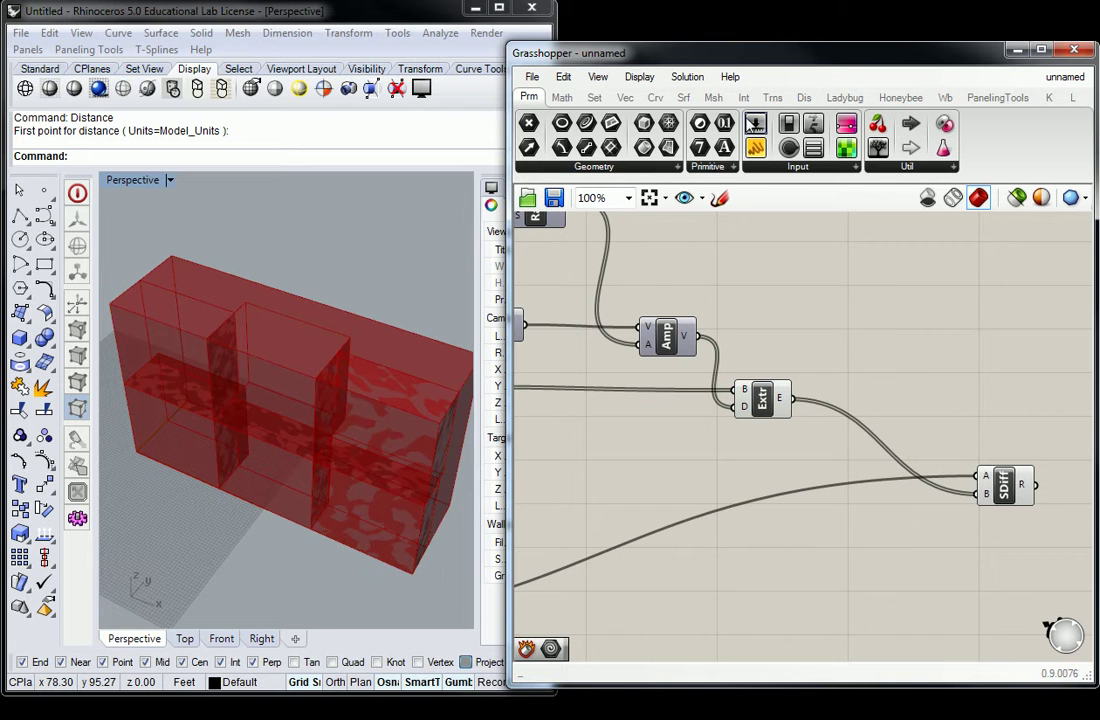
Step: Add a Solid Union component above Solid Difference and feed it the extruded panels from Extrude
click(686, 101)
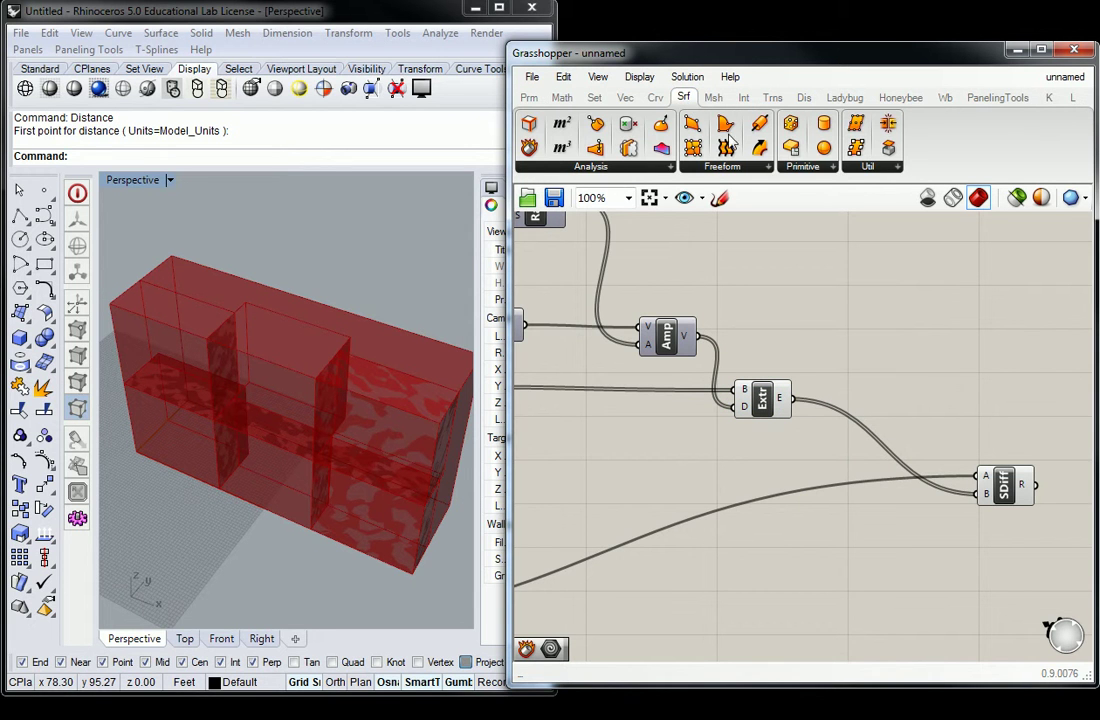
click(826, 168)
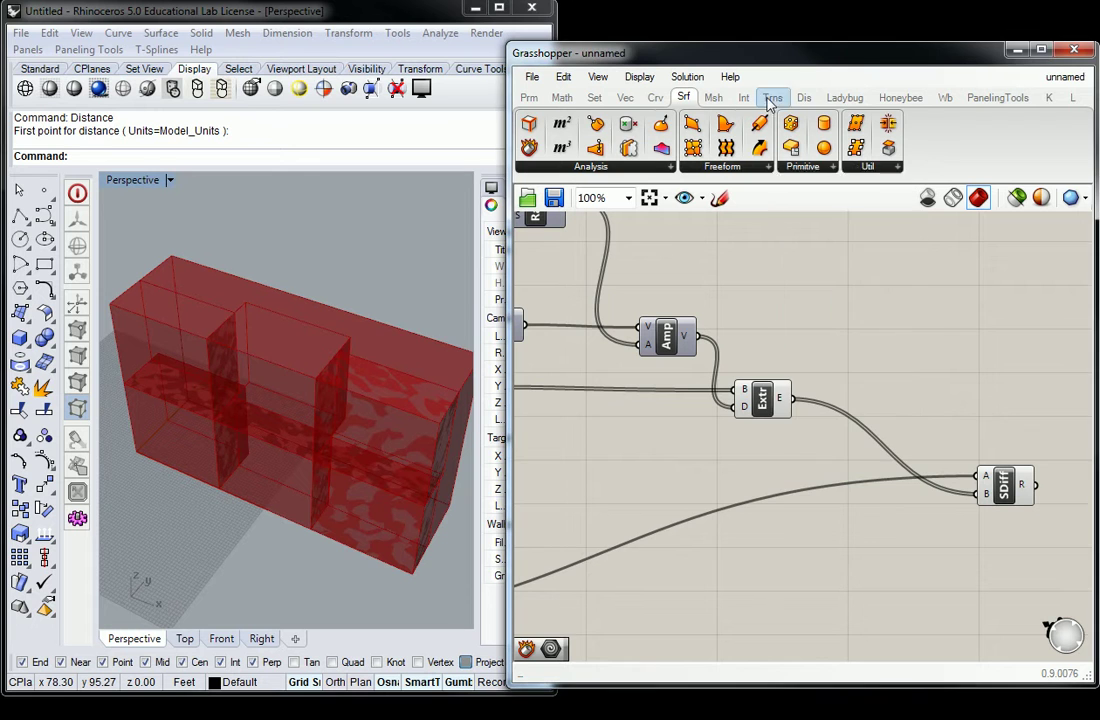
click(772, 97)
click(746, 98)
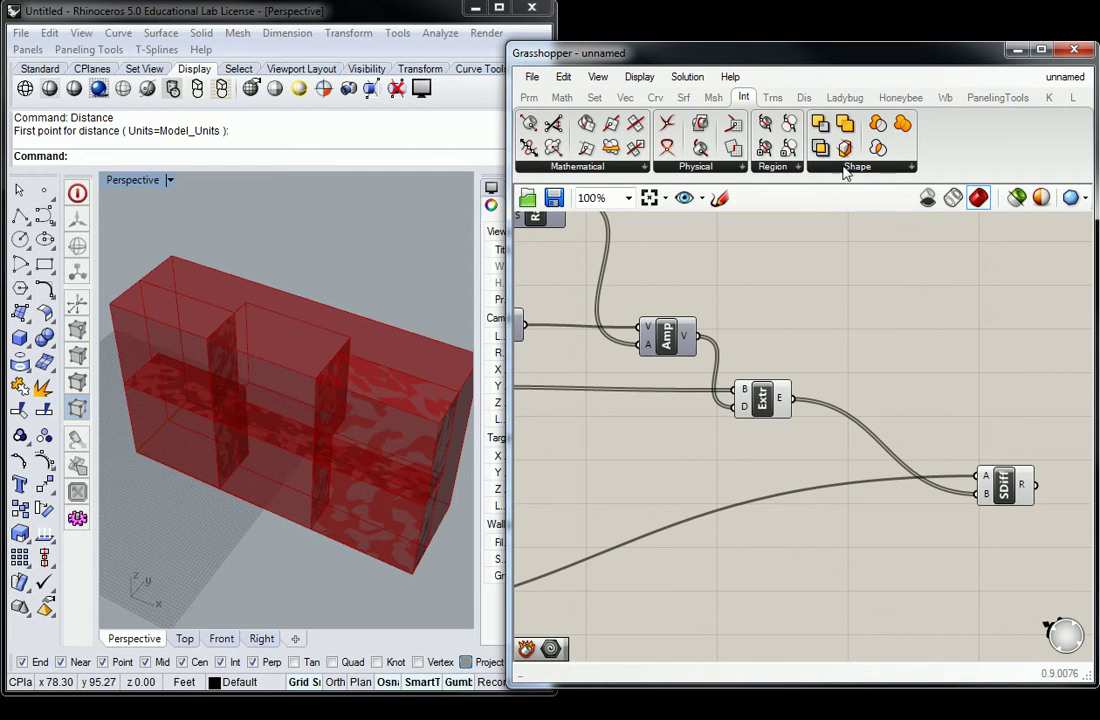
click(849, 167)
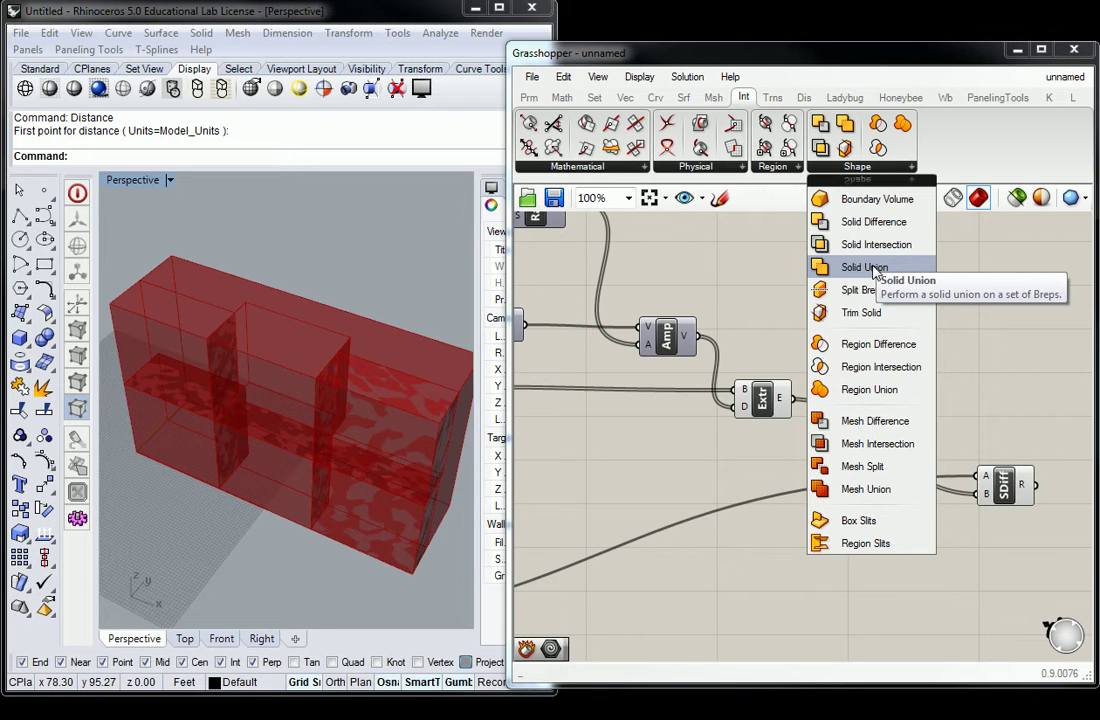
drag(875, 270, 864, 312)
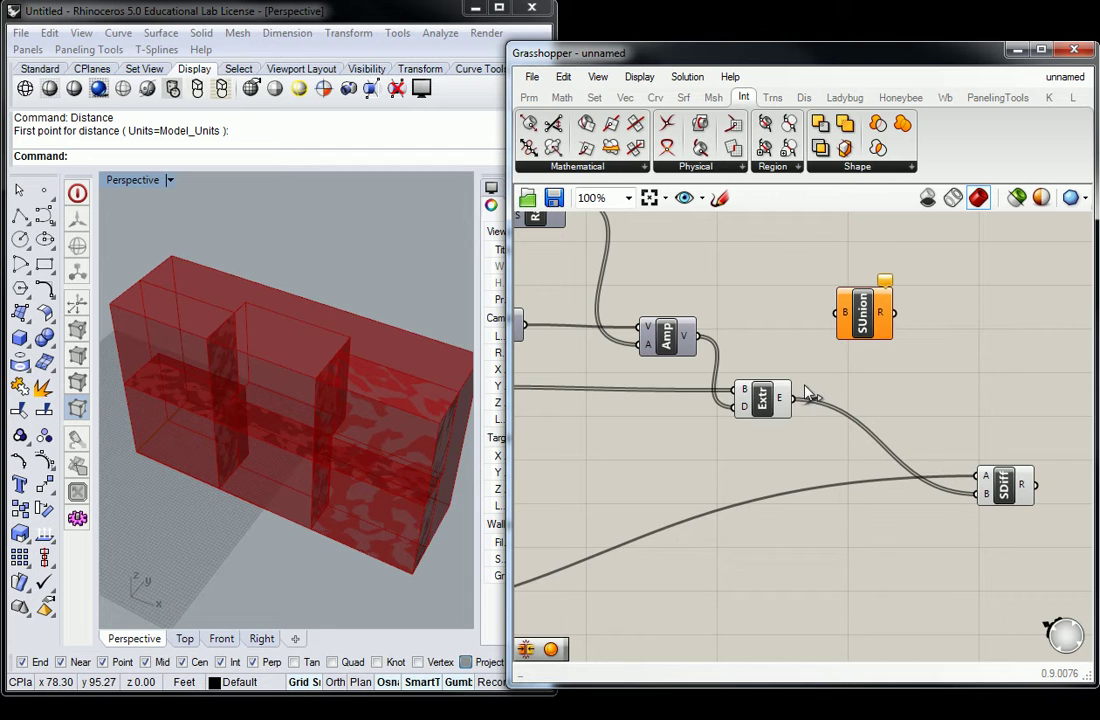
drag(812, 380, 837, 312)
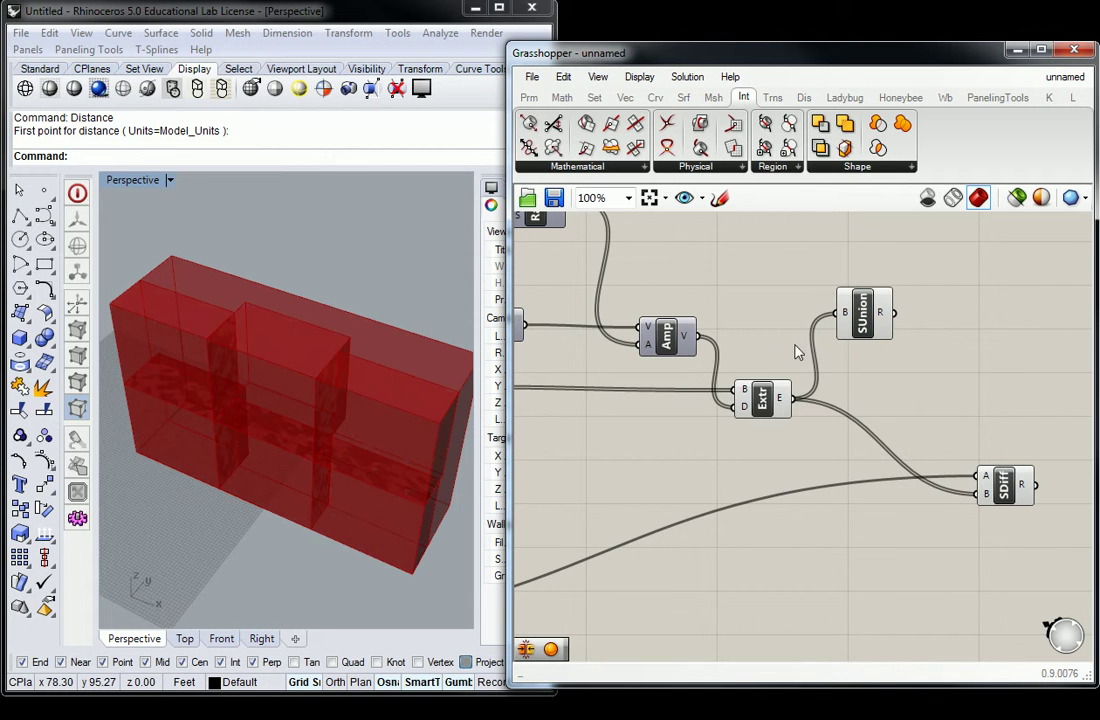
Step: Turn off the Extrude component's preview and inspect the Solid Union geometry in the perspective viewport
right_click(768, 399)
click(819, 428)
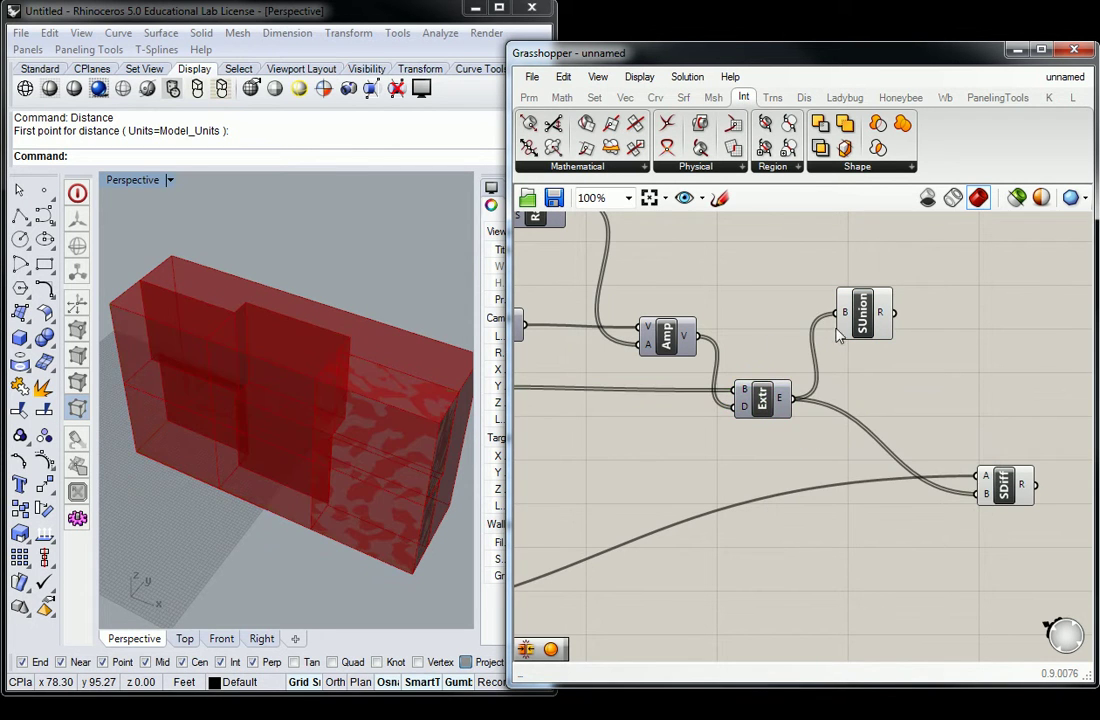
click(864, 312)
right_drag(420, 395, 358, 373)
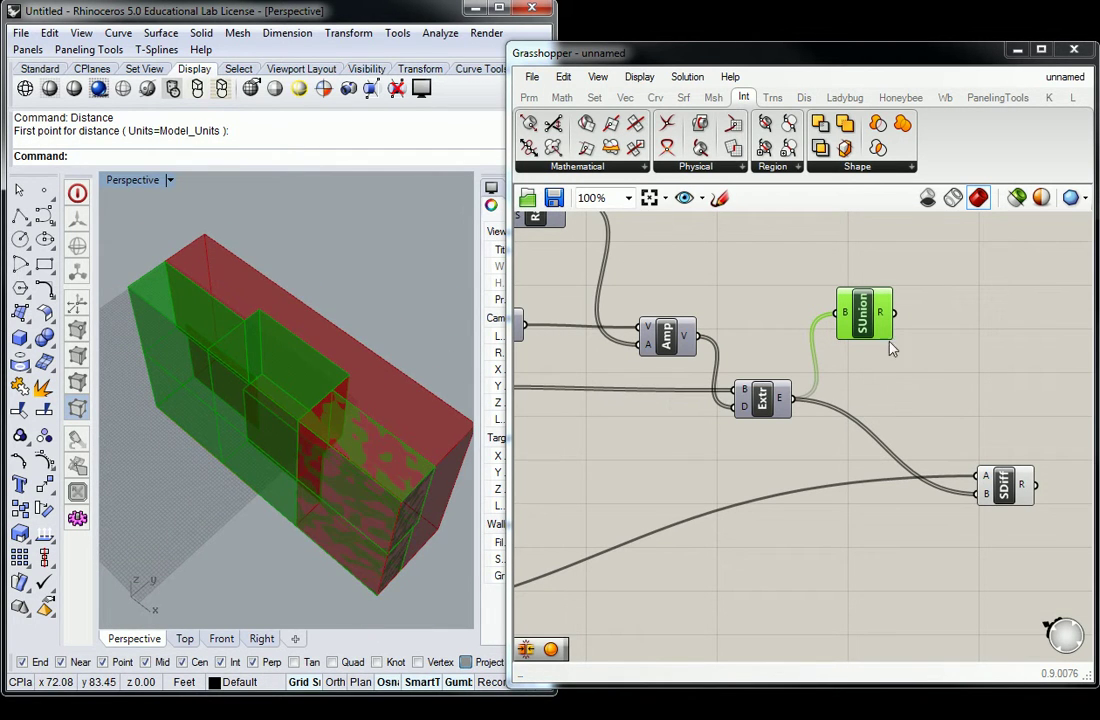
Step: Connect the Solid Union result to the B input of Solid Difference and hide the union's preview
drag(898, 317, 978, 492)
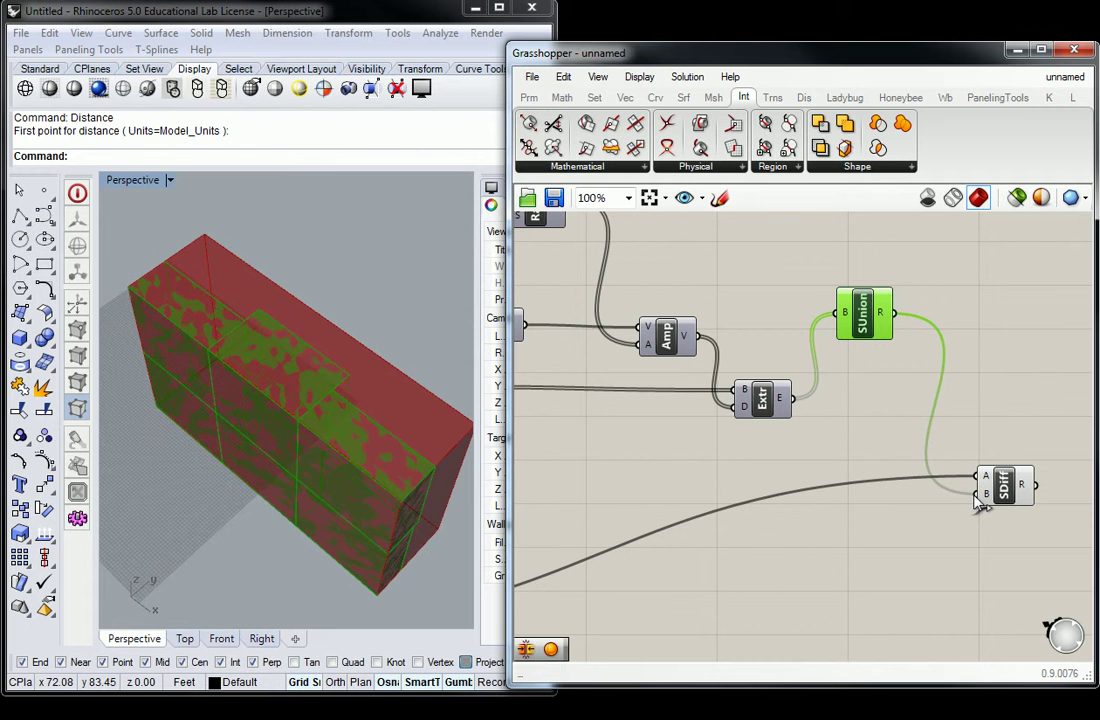
right_drag(240, 379, 361, 385)
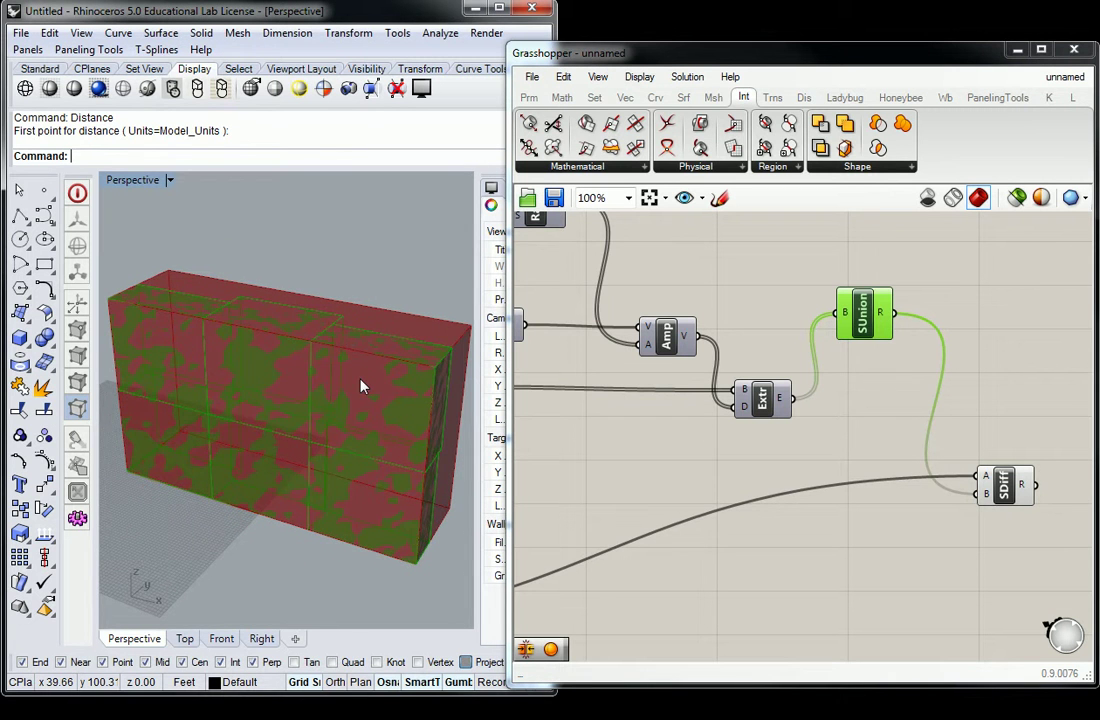
click(764, 424)
right_click(875, 322)
click(915, 351)
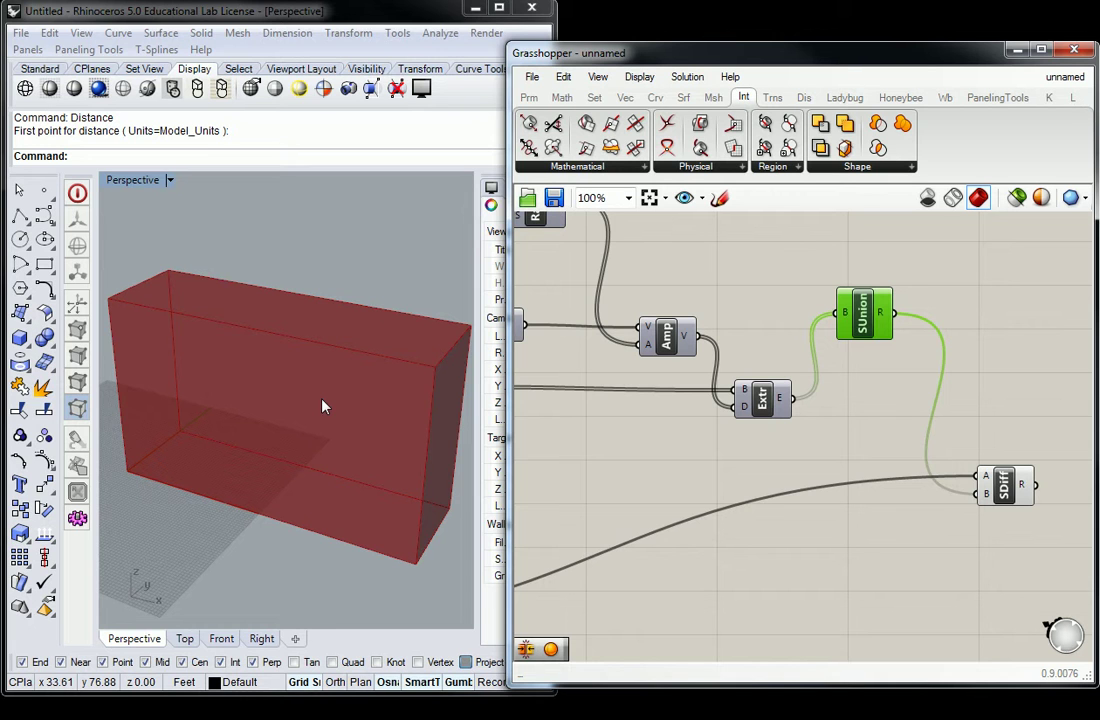
Step: Turn the Solid Union preview back on and reposition the component slightly closer to Extrude's level
click(871, 347)
click(870, 330)
right_click(866, 312)
click(917, 349)
click(910, 287)
right_drag(916, 287, 892, 312)
drag(848, 339, 866, 320)
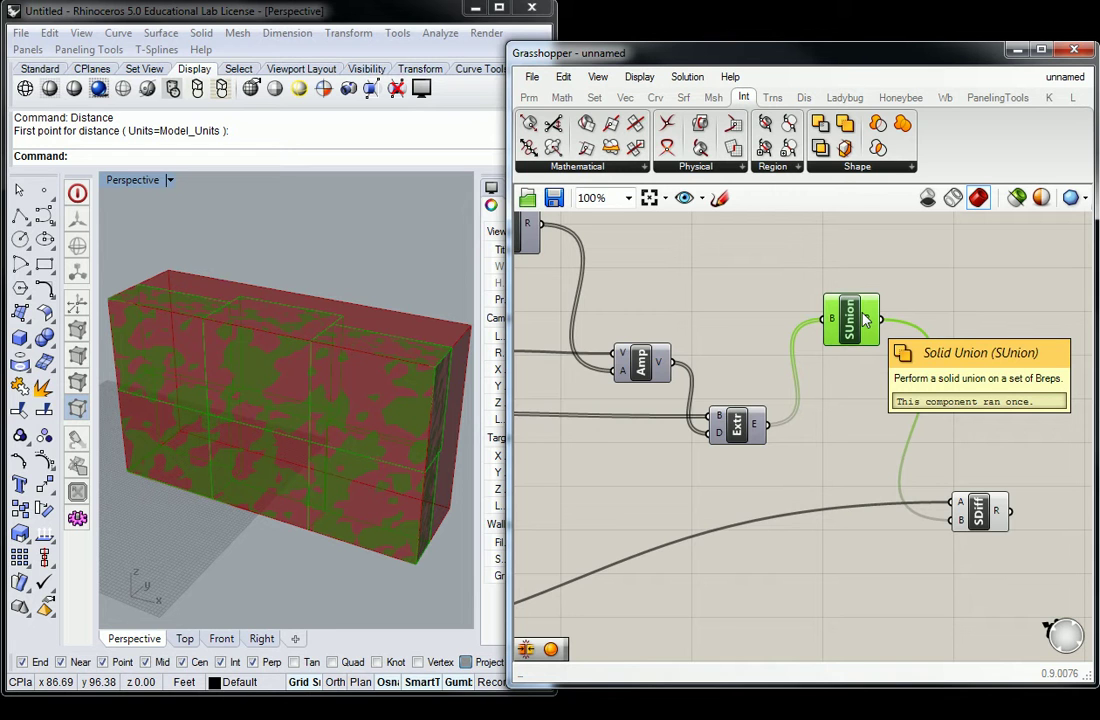
drag(865, 319, 858, 343)
Step: Add a Merge Faces component beside Solid Union and feed it the union result
double_click(833, 287)
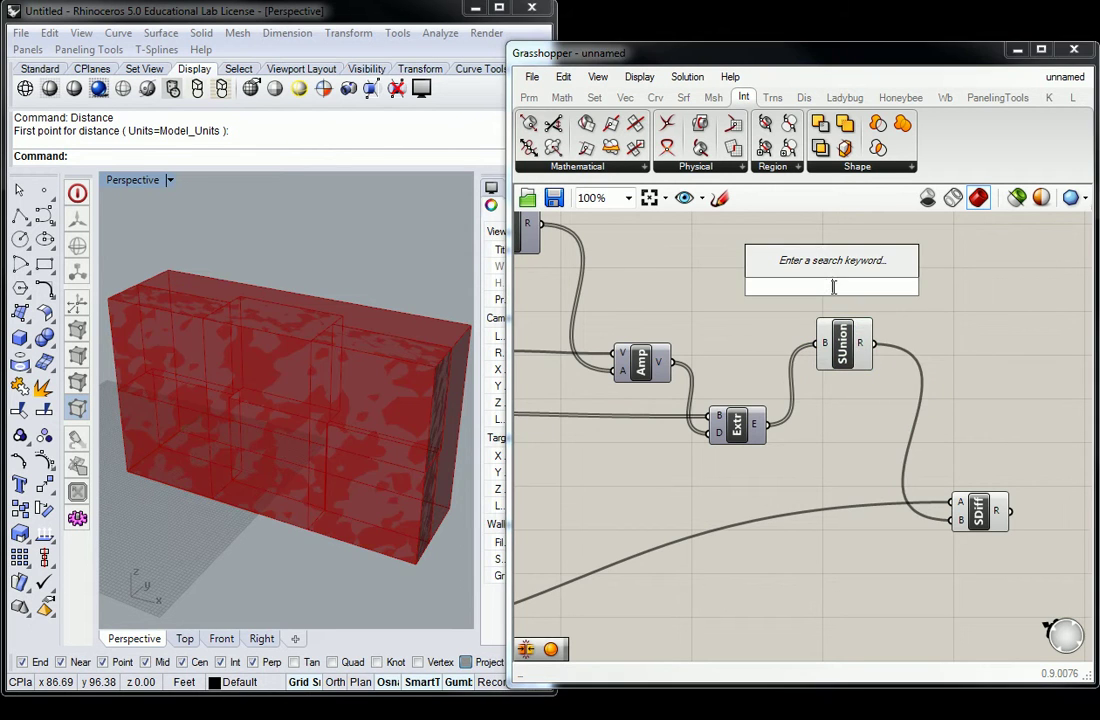
text(merge)
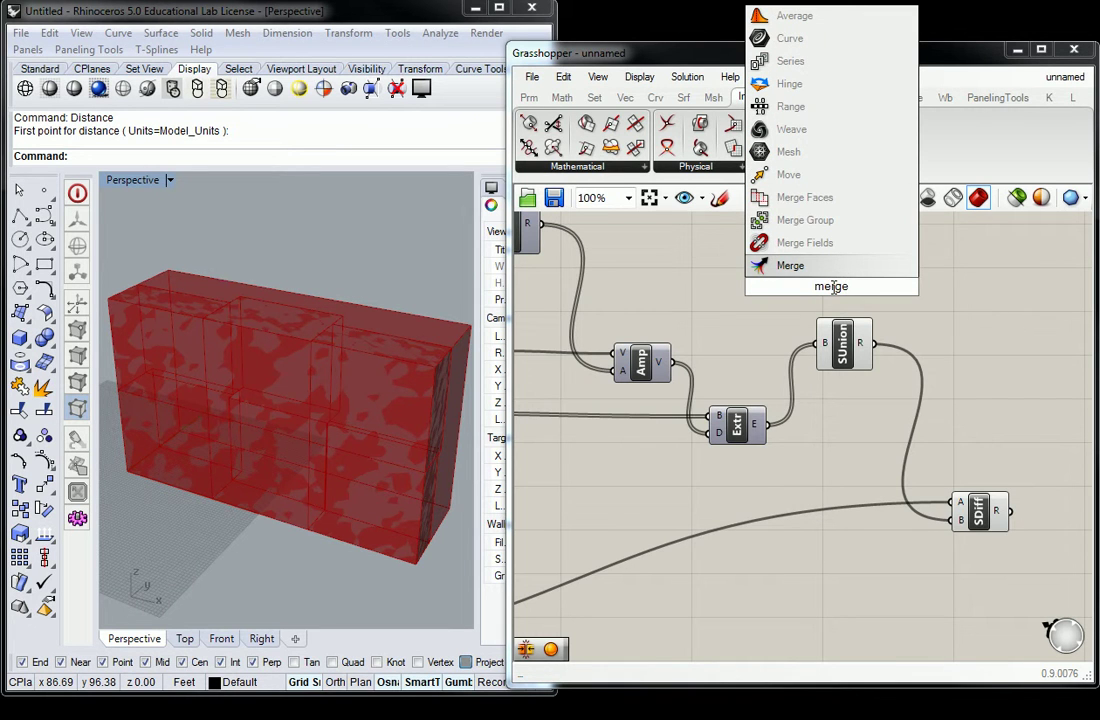
click(795, 202)
drag(845, 294, 954, 338)
click(843, 345)
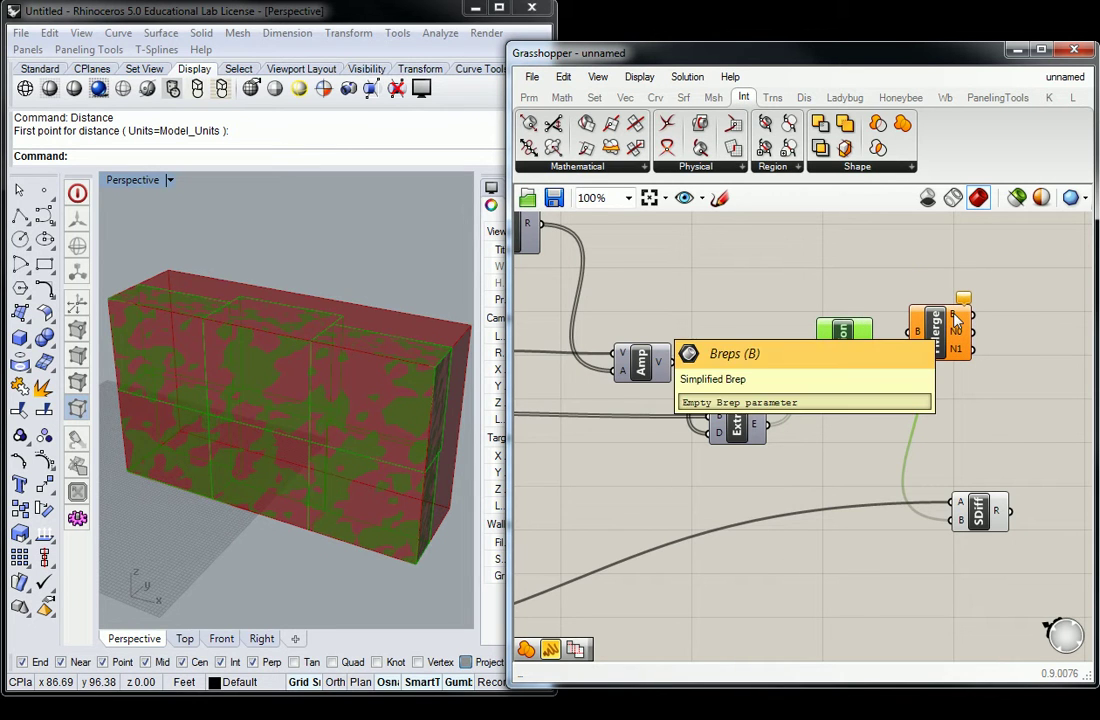
drag(934, 330, 941, 336)
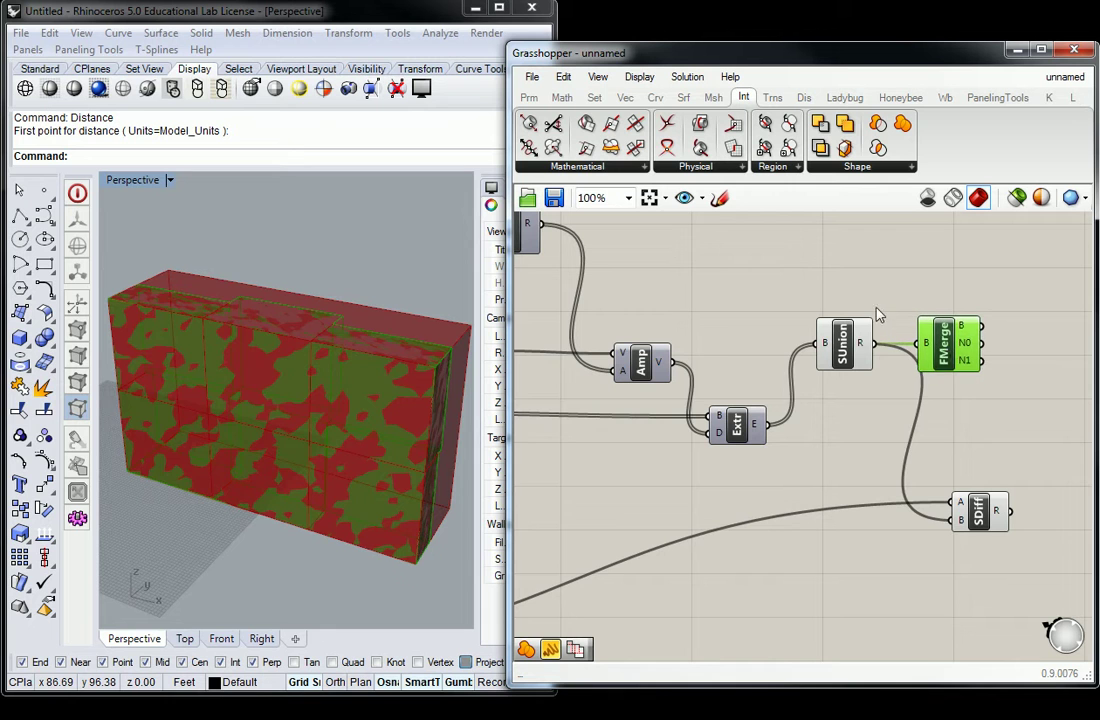
Step: Turn off the previews of Solid Union and Solid Difference to inspect the Merge Faces geometry alone
click(855, 362)
right_click(854, 357)
click(888, 392)
click(873, 304)
right_drag(895, 302, 866, 313)
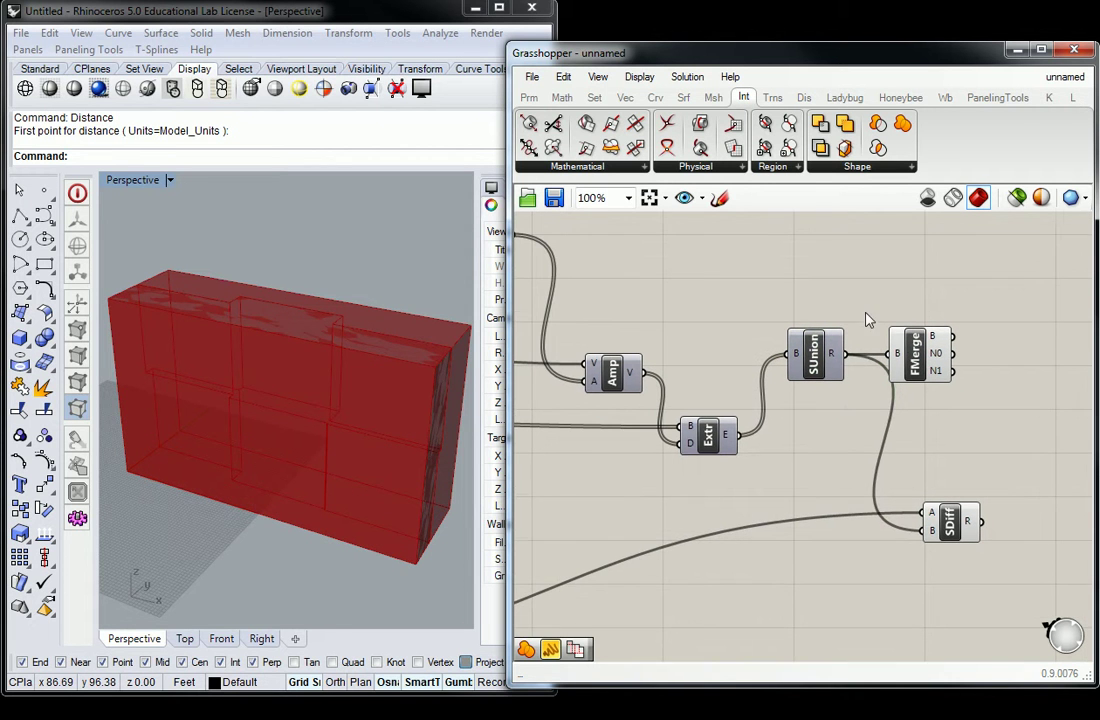
right_click(935, 515)
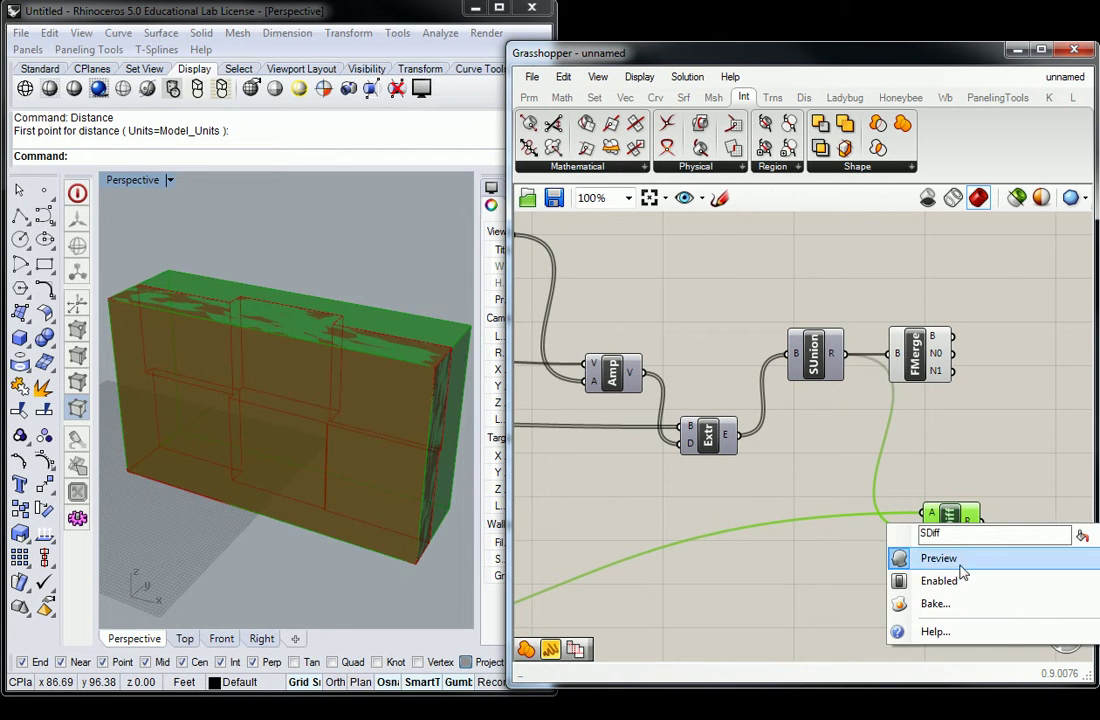
click(962, 560)
right_drag(400, 387, 356, 339)
Step: Move Solid Difference farther away and connect the Breps output of Merge Faces to its B input
click(920, 418)
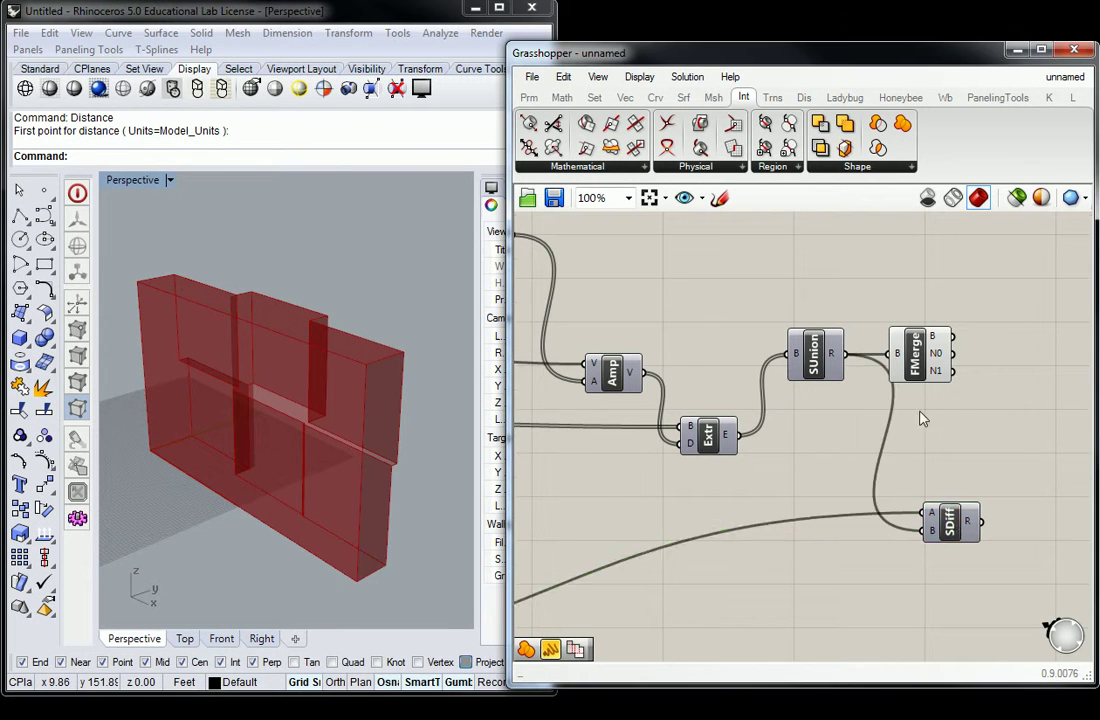
right_drag(920, 418, 729, 399)
drag(785, 503, 895, 503)
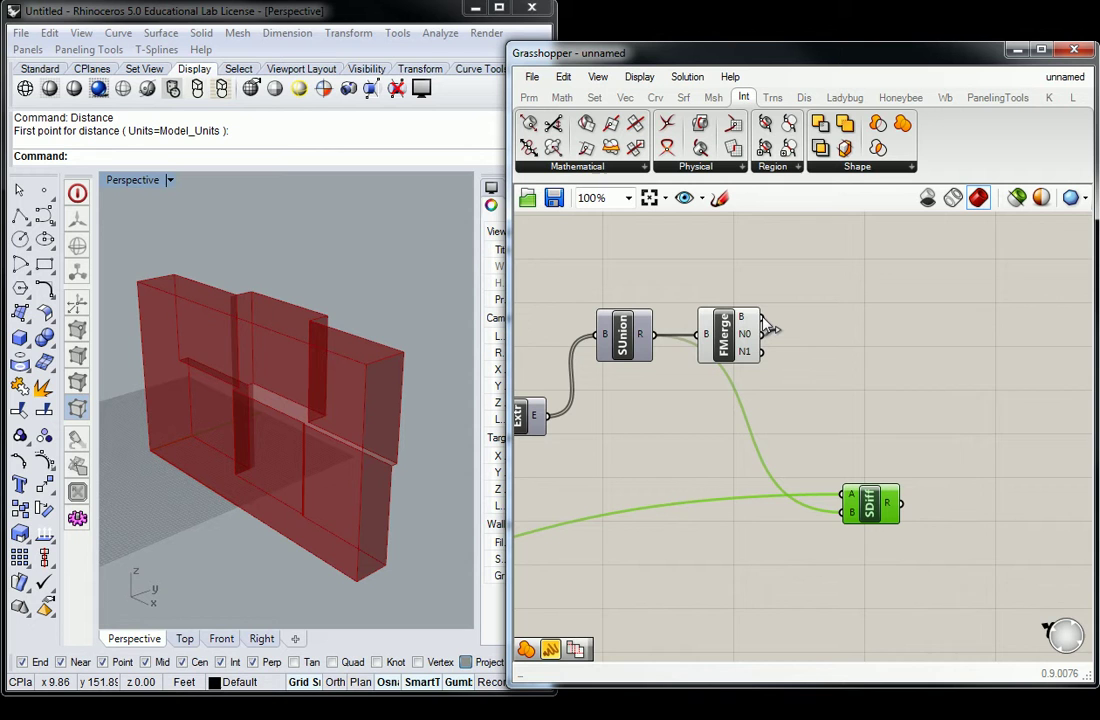
drag(762, 318, 843, 512)
click(835, 437)
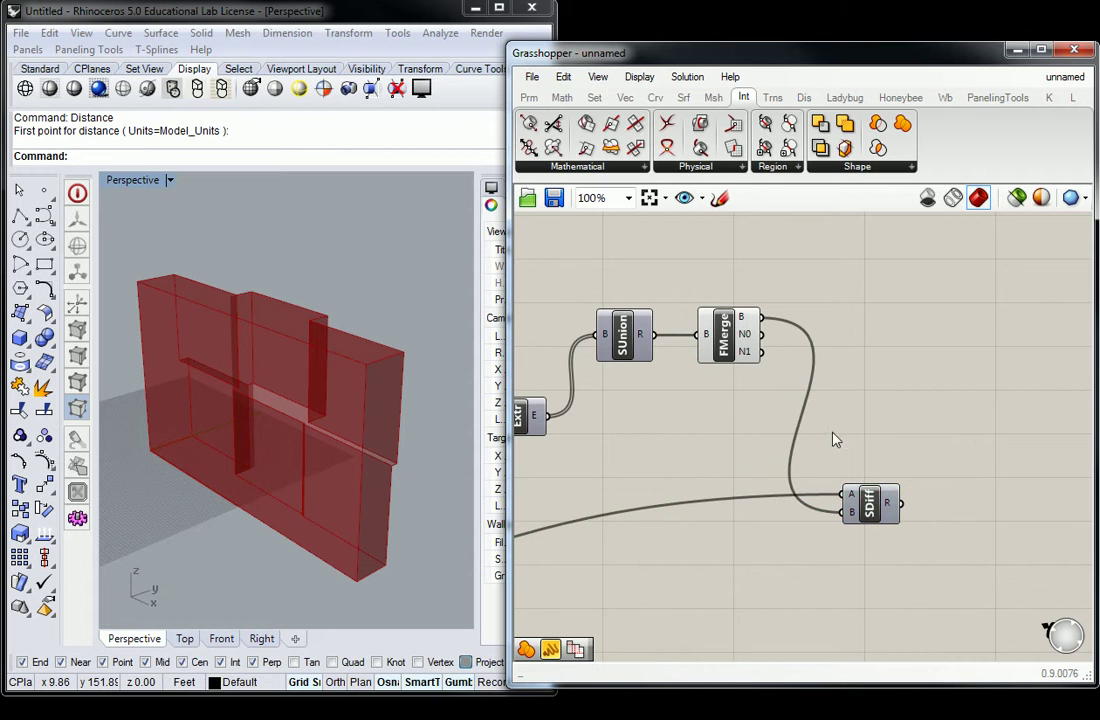
Step: Hide the Merge Faces preview and turn the Solid Difference preview back on to check the subtraction
right_click(728, 340)
click(749, 368)
click(870, 503)
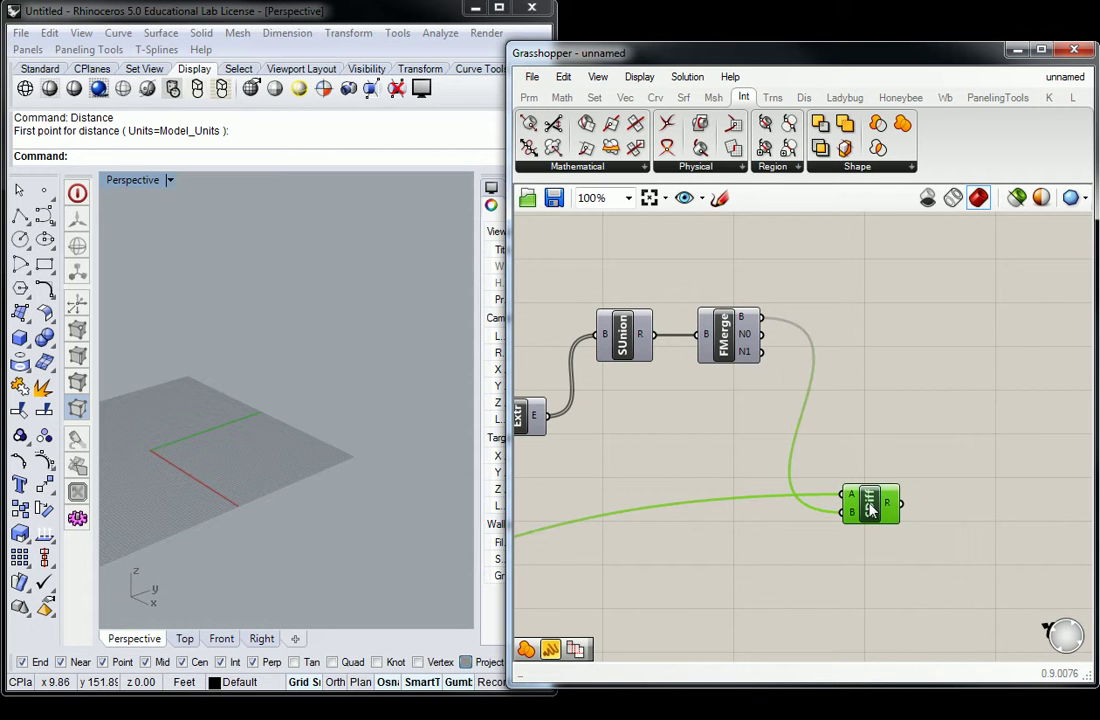
right_click(879, 515)
click(921, 538)
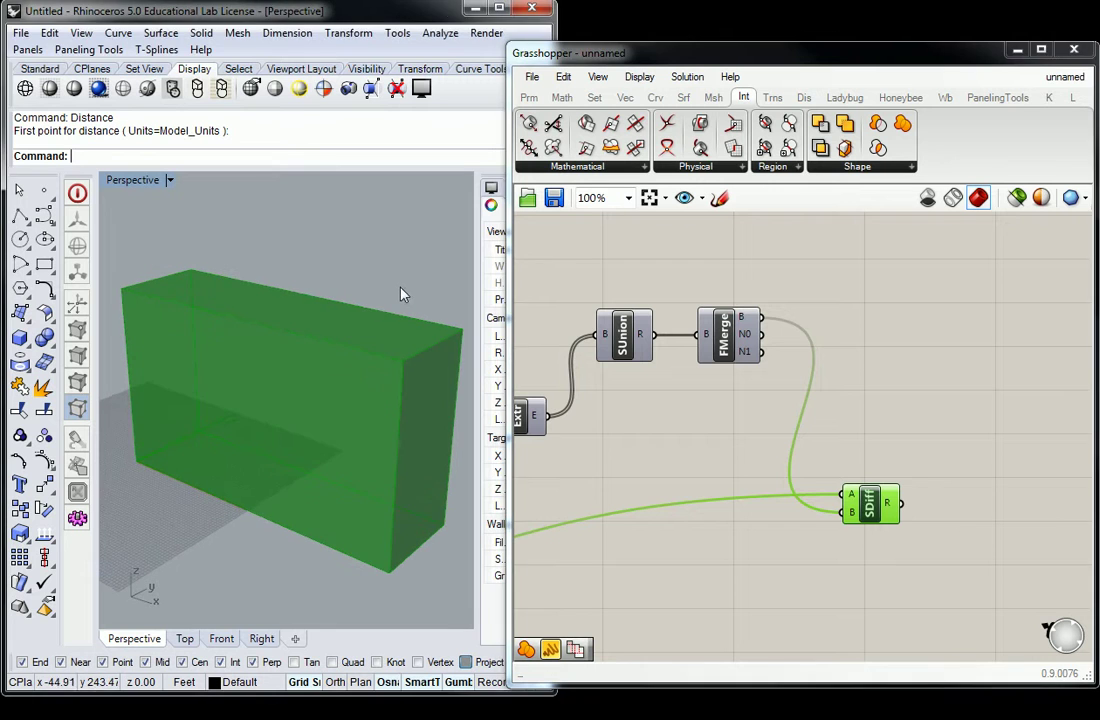
click(737, 412)
right_drag(737, 412, 749, 398)
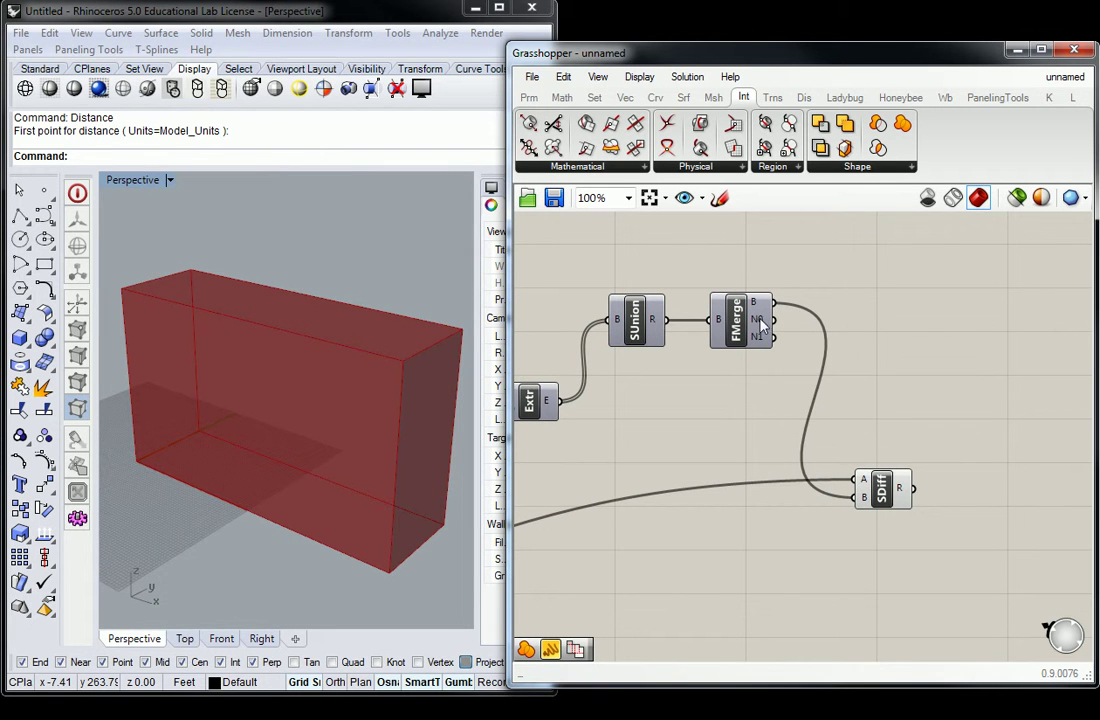
mouse_move(761, 339)
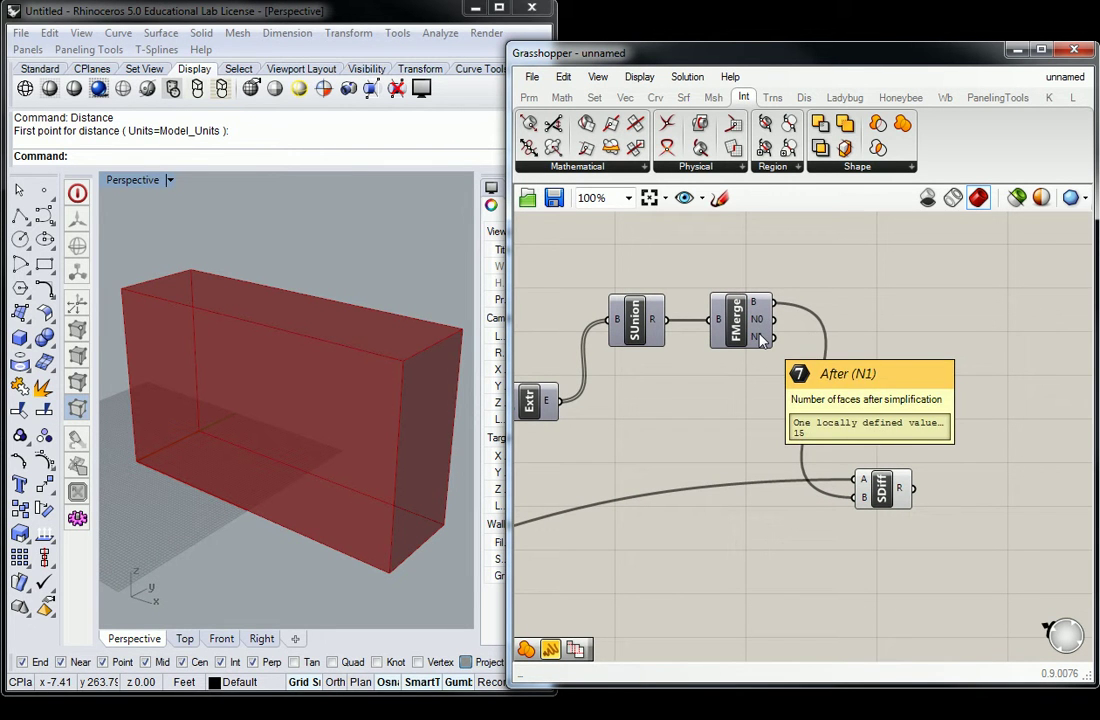
Step: Delete the Merge Faces and Solid Union components from the canvas
right_drag(690, 398, 823, 412)
click(878, 342)
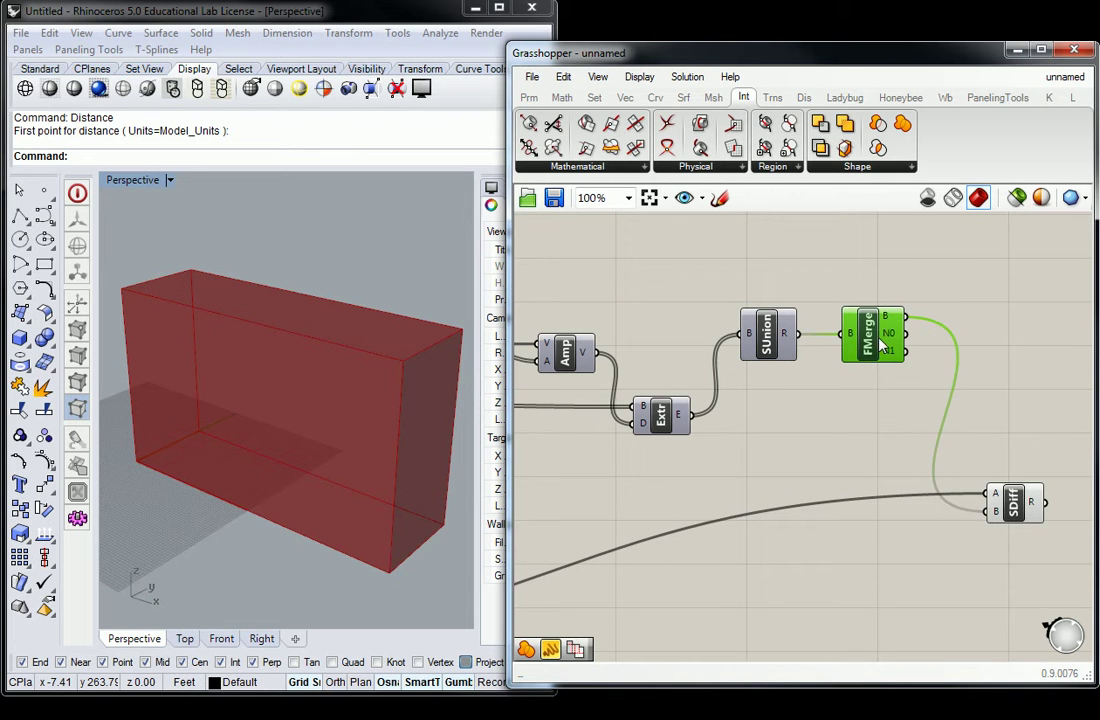
key(Delete)
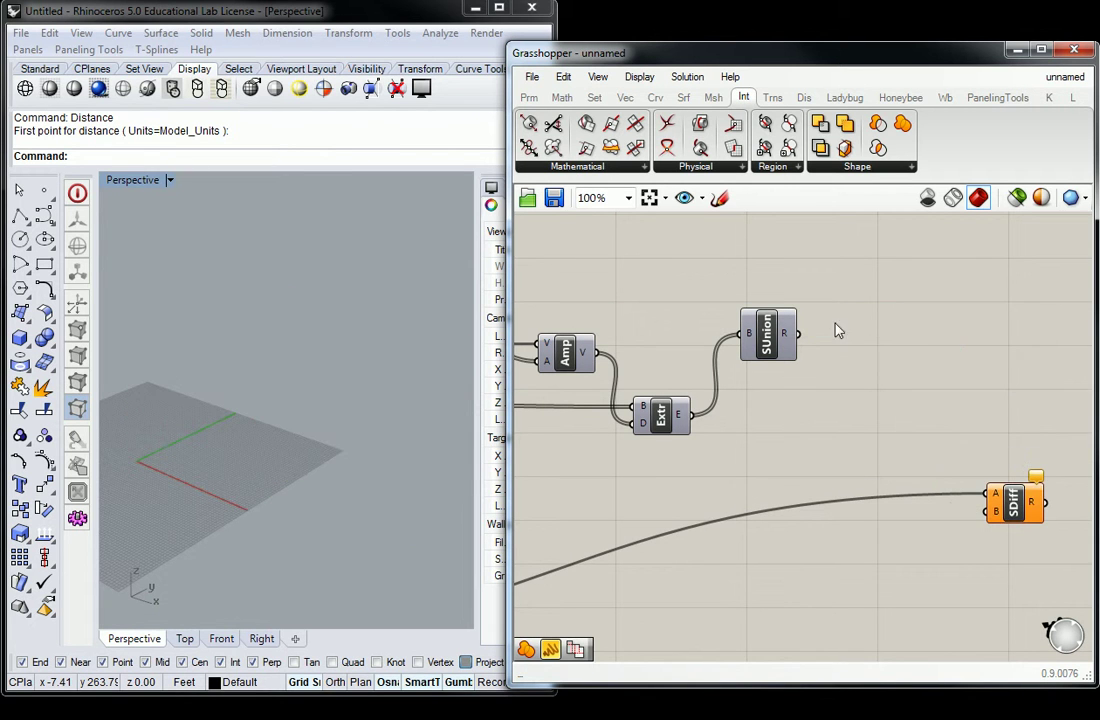
click(766, 340)
key(Delete)
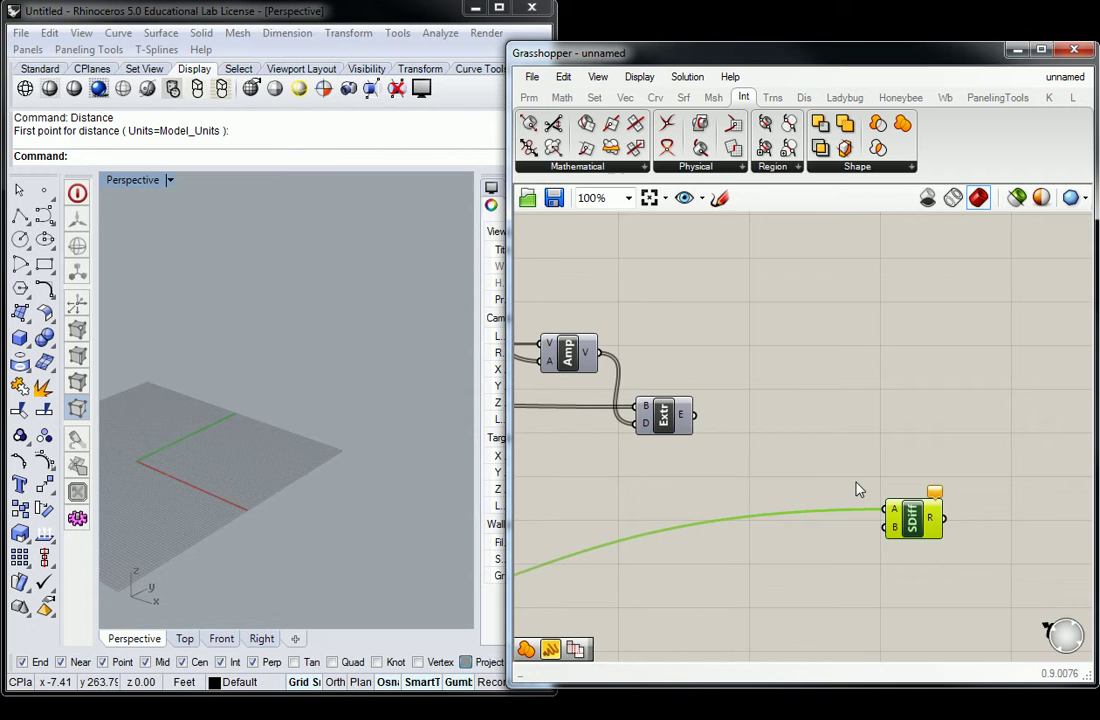
Step: Add a uniform Scale component after Extrude and feed the extruded panels into its geometry input
click(800, 450)
right_drag(772, 415, 848, 377)
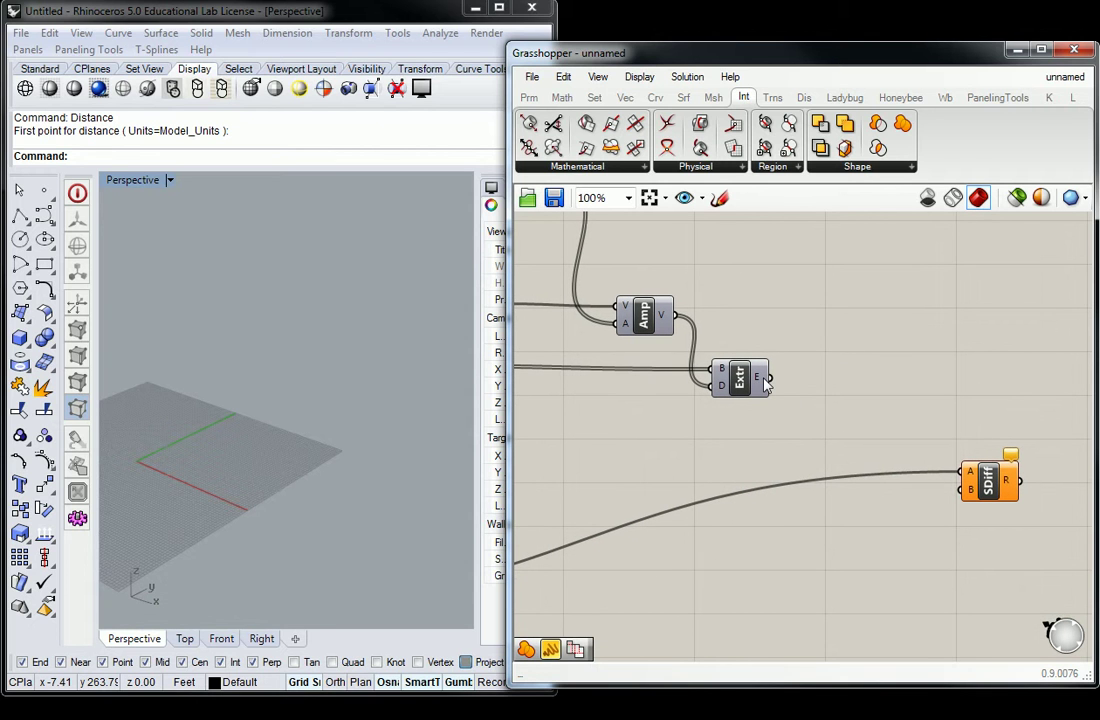
mouse_move(766, 385)
click(778, 101)
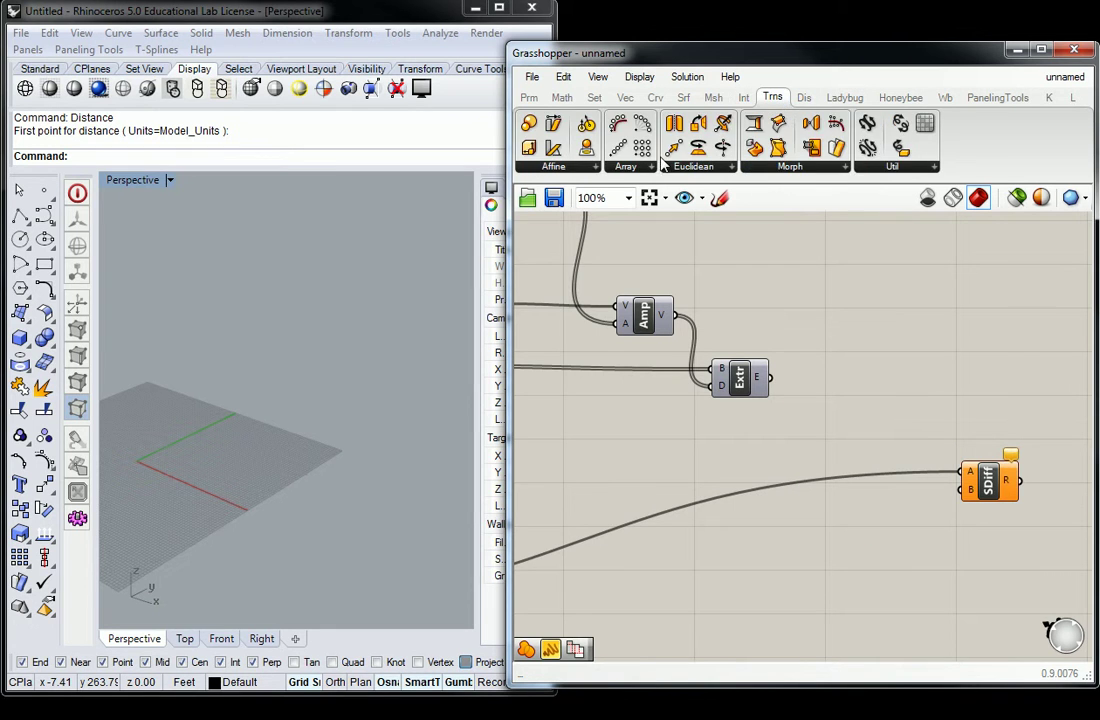
click(560, 166)
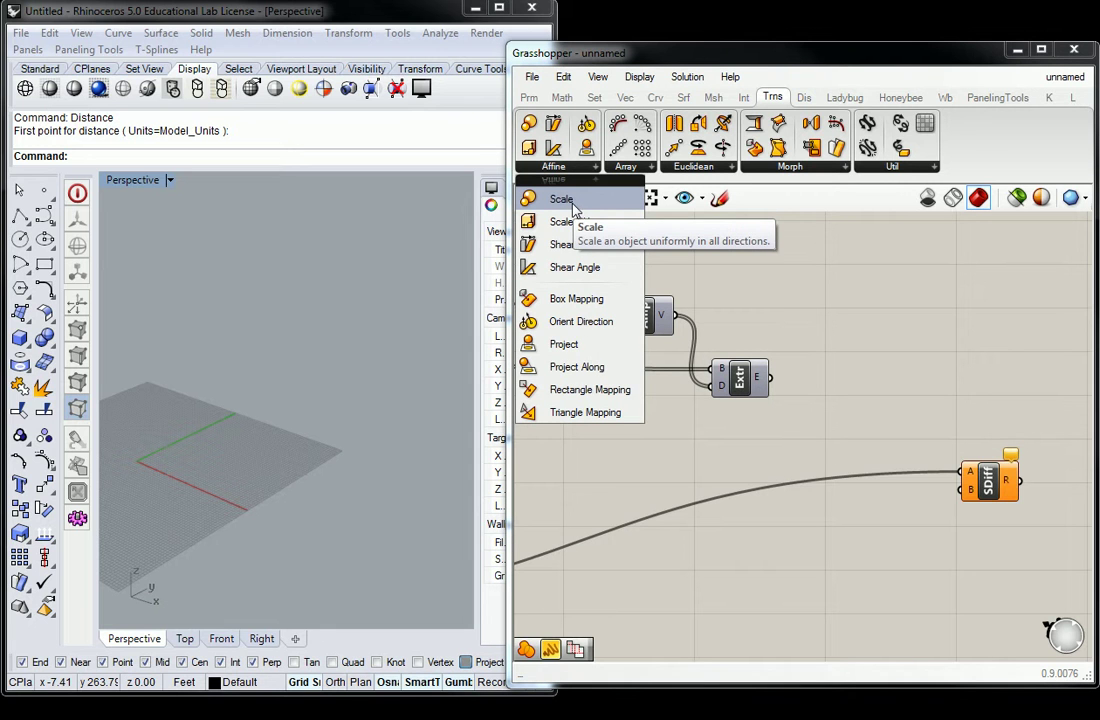
drag(573, 203, 841, 400)
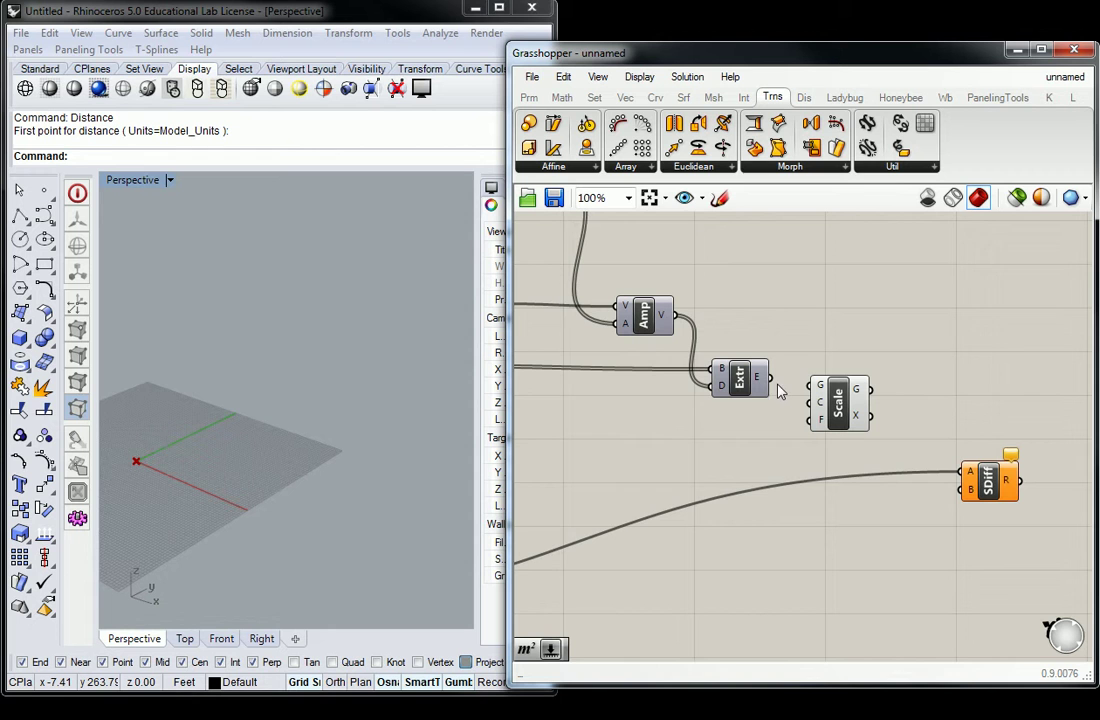
drag(771, 378, 814, 387)
Step: Turn the Extrude component's preview on and move the Scale component farther away from it
click(740, 378)
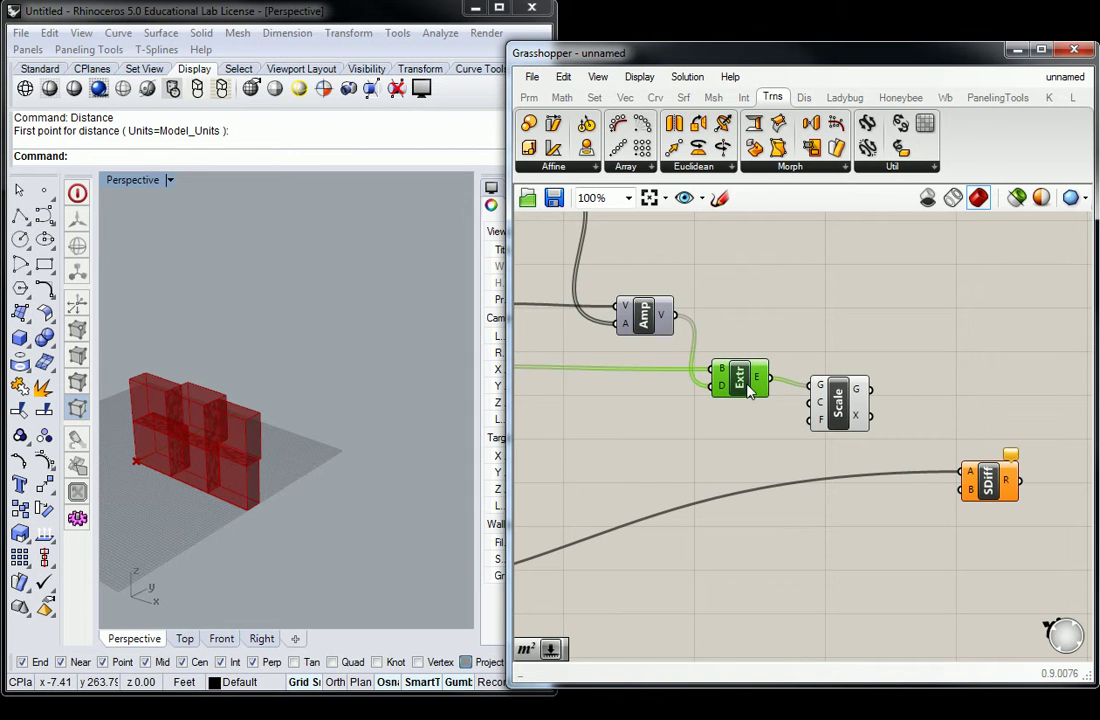
right_click(752, 373)
click(798, 417)
click(785, 347)
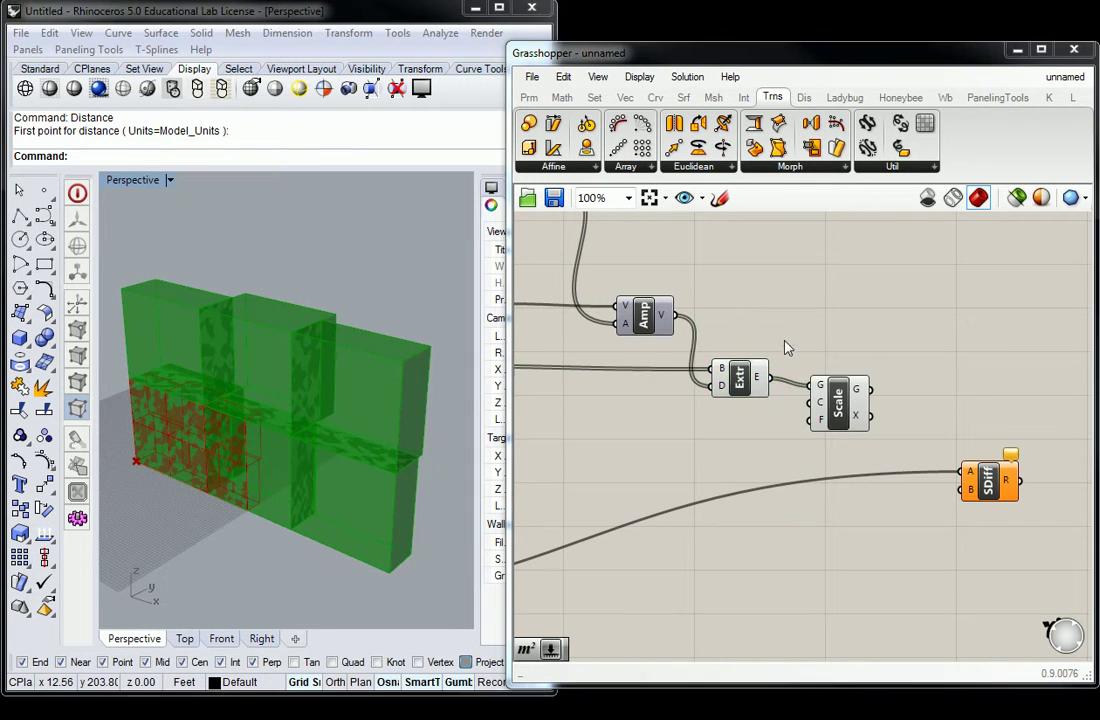
right_drag(815, 356, 823, 329)
drag(830, 388, 861, 397)
mouse_move(857, 392)
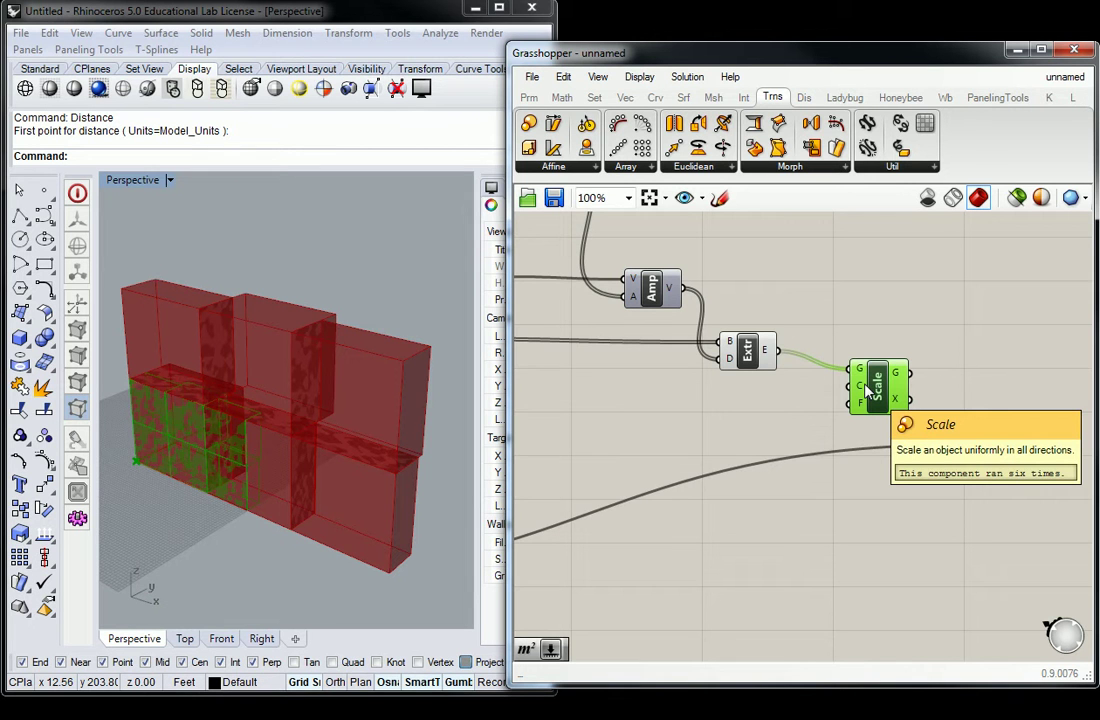
Step: Add an Area component fed by the extruded panels and wire its centroid output to the Scale component's center input
click(830, 310)
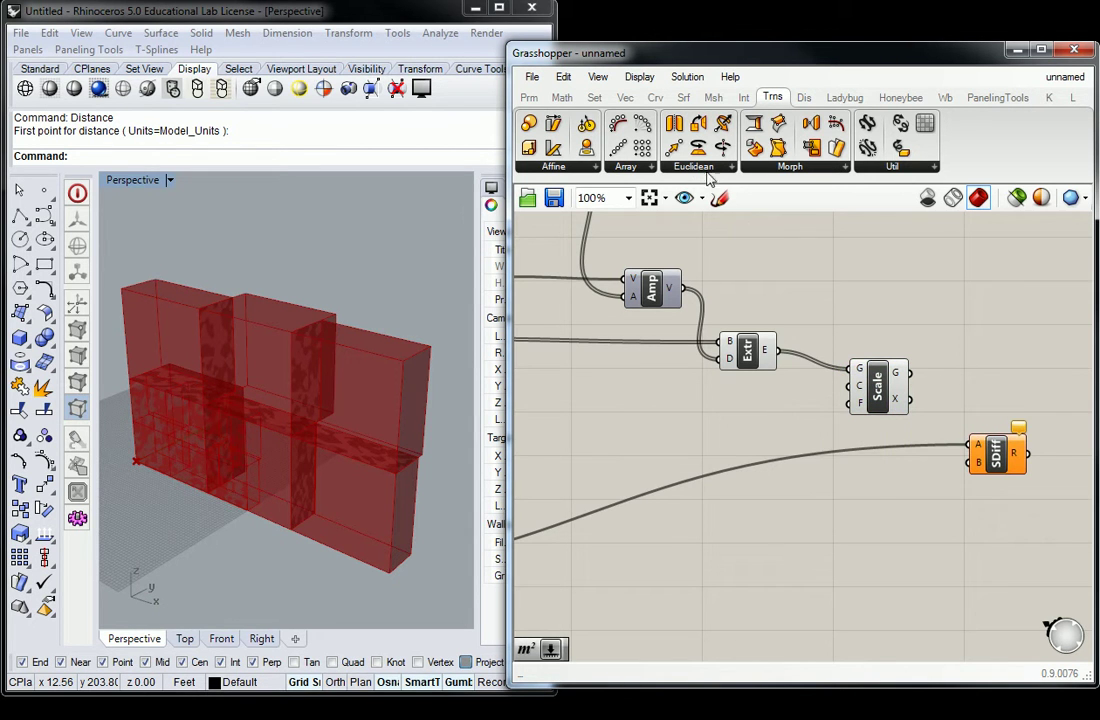
click(683, 97)
click(594, 167)
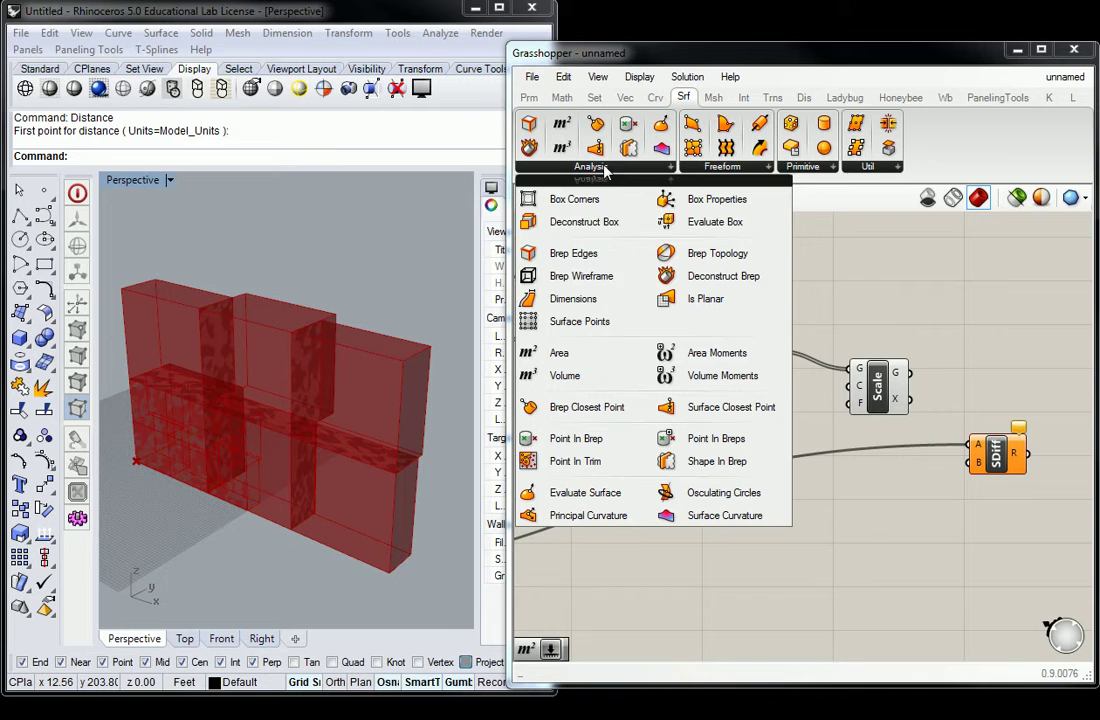
click(572, 353)
click(805, 390)
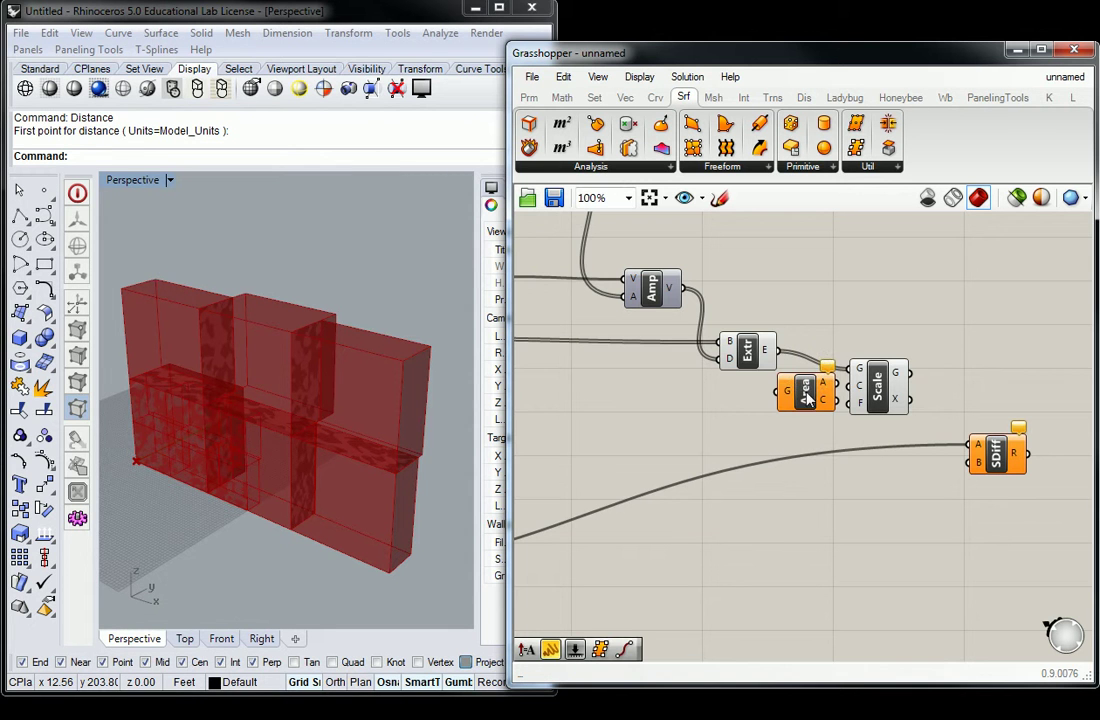
click(890, 408)
drag(890, 408, 935, 403)
drag(790, 393, 908, 370)
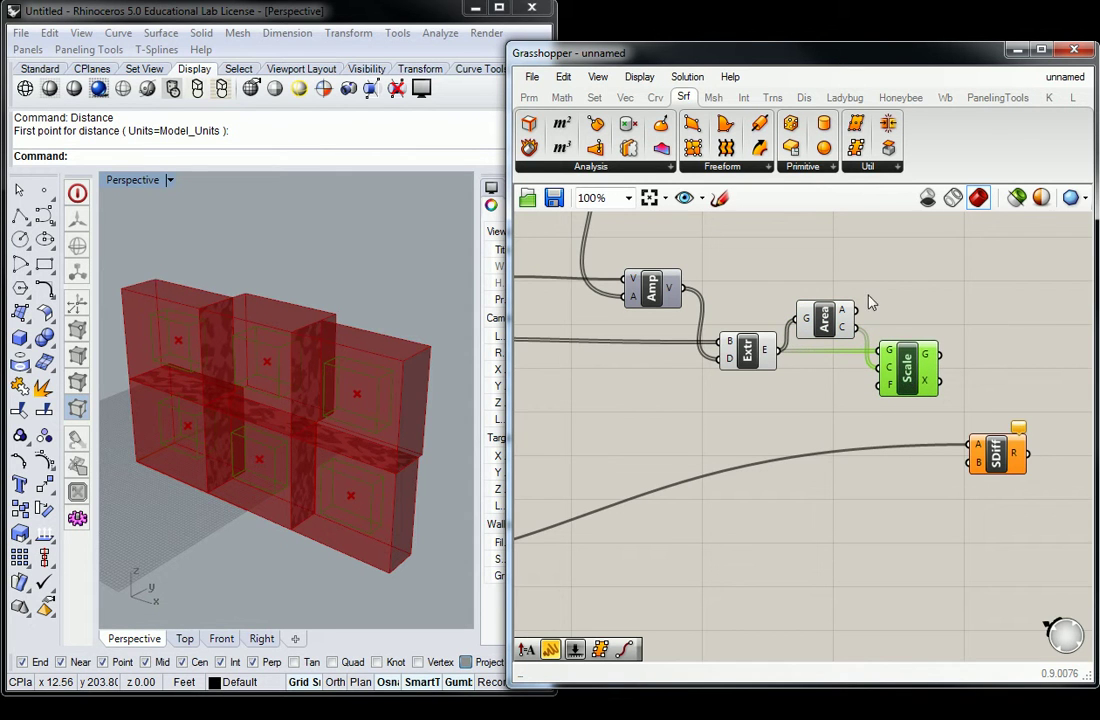
click(838, 393)
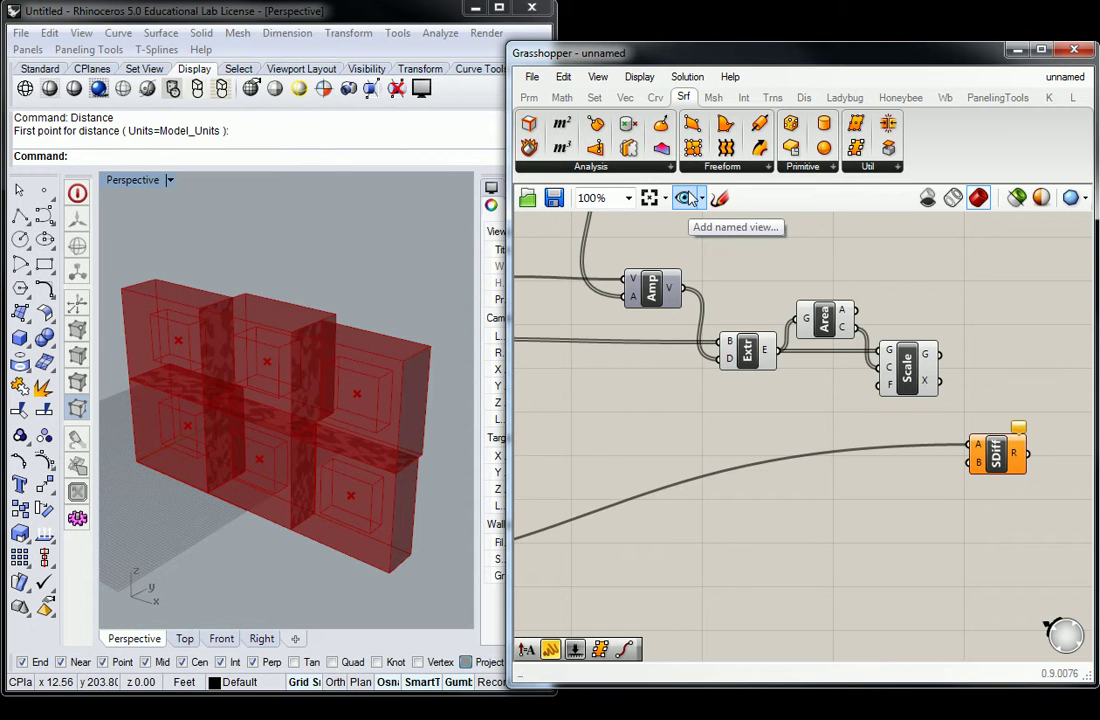
Step: Add a panel containing 1.01 and connect it to the Scale component's factor input
click(529, 97)
drag(756, 147, 815, 418)
drag(873, 445, 791, 375)
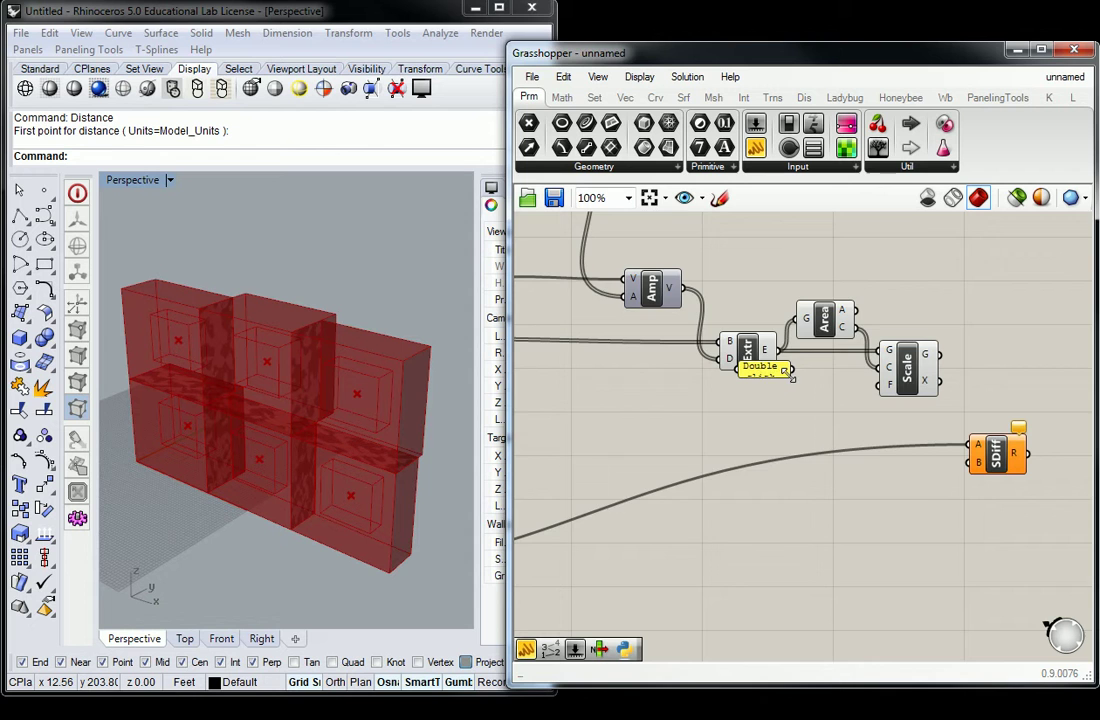
double_click(756, 371)
text(1.01)
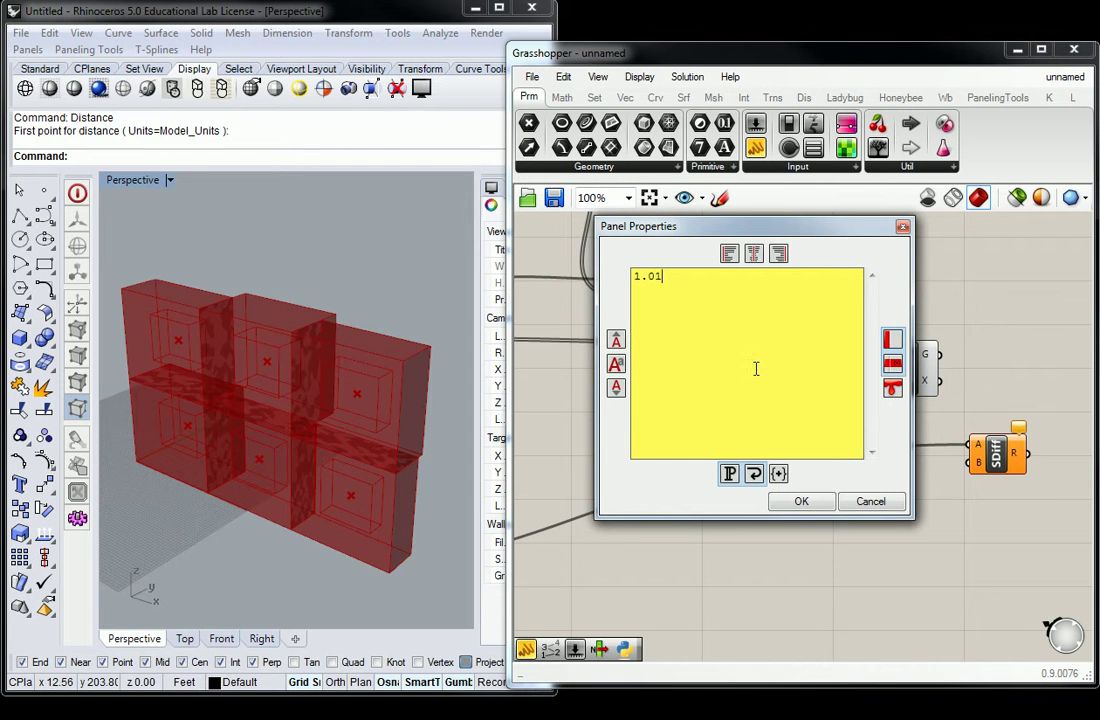
click(801, 501)
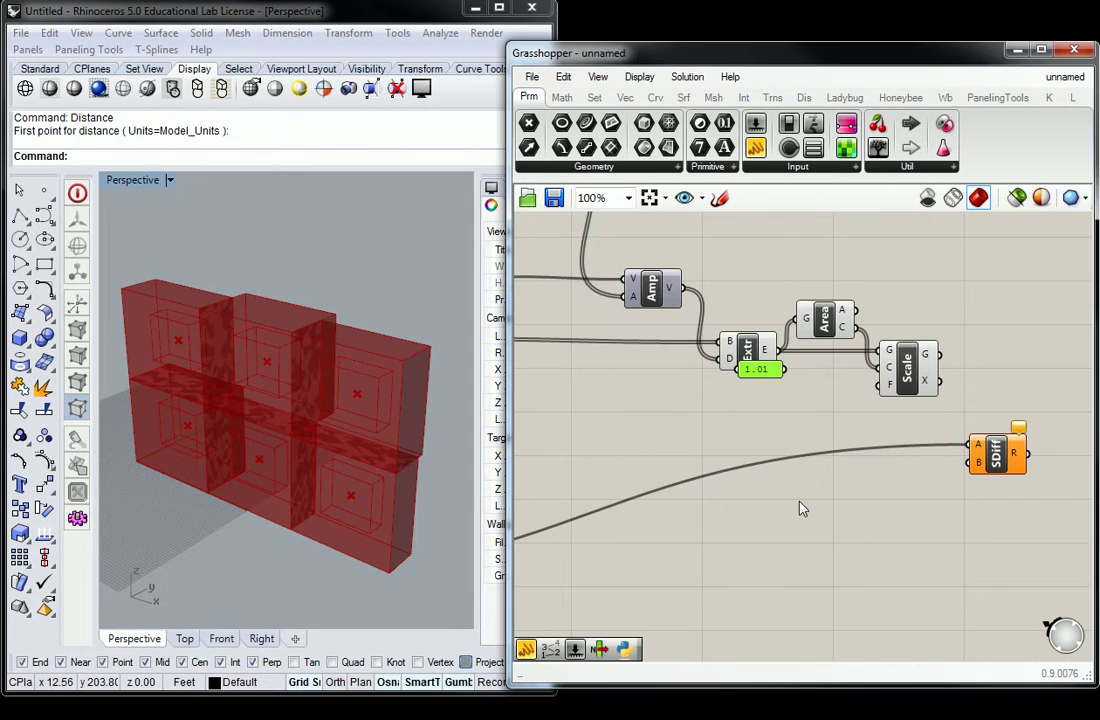
drag(765, 370, 885, 385)
Step: Turn off the preview of the Extrude and Area components
drag(859, 263, 752, 366)
right_click(752, 366)
click(800, 390)
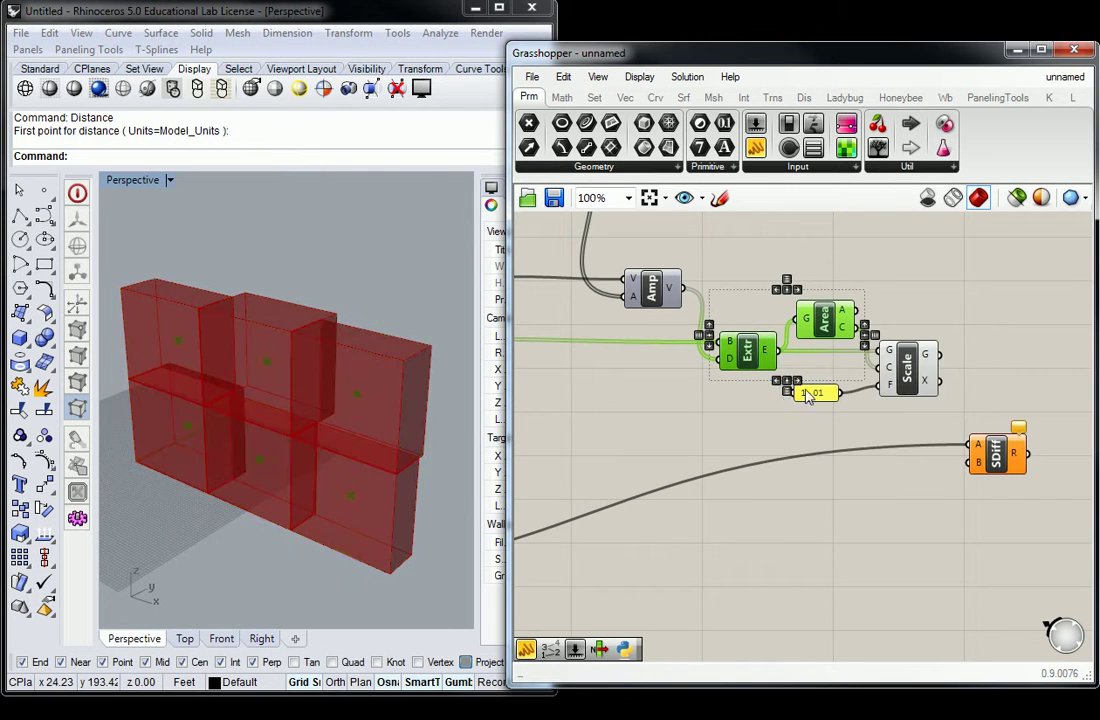
right_click(825, 325)
click(872, 361)
Step: Examine the seams between the scaled panels in the Perspective view to check how neighbouring panels overlap
scroll(388, 412, up, 6)
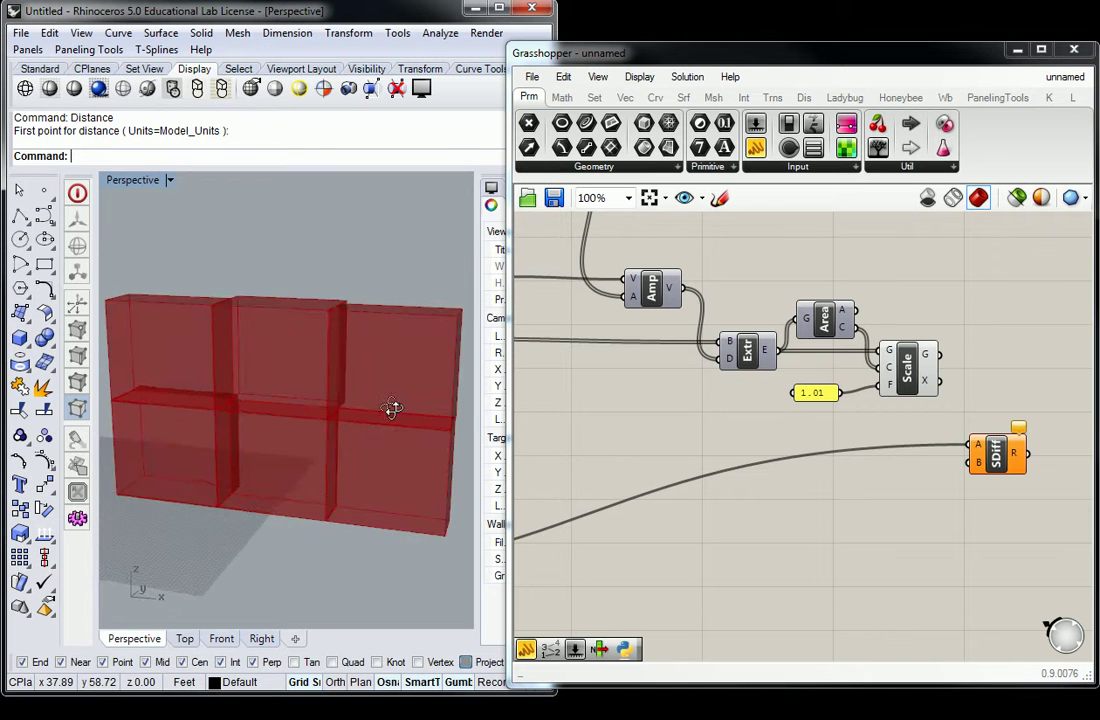
scroll(312, 424, up, 2)
scroll(312, 424, down, 2)
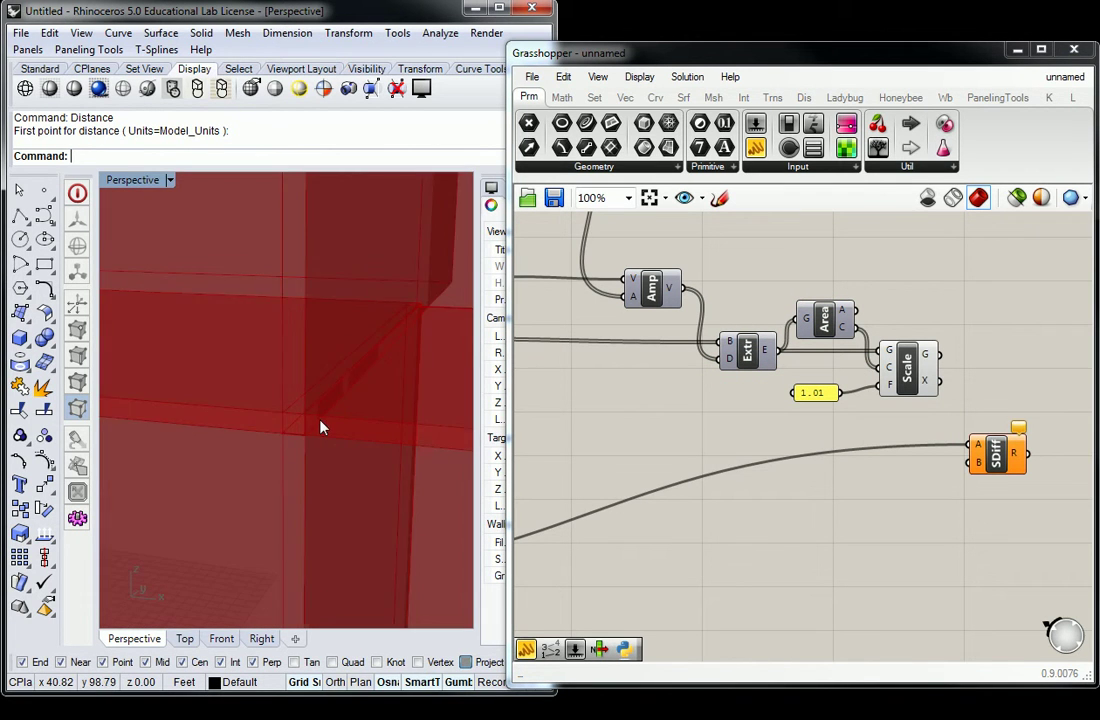
scroll(319, 425, down, 1)
scroll(314, 429, up, 1)
scroll(331, 432, down, 1)
scroll(333, 432, down, 1)
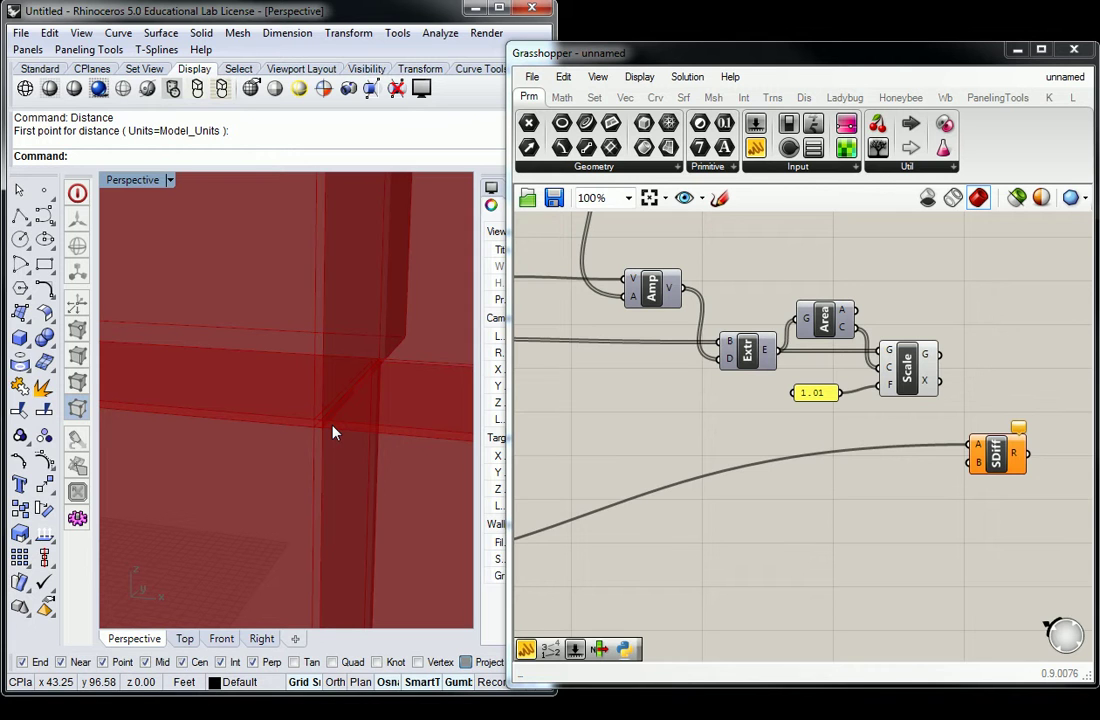
scroll(291, 361, down, 2)
right_drag(352, 358, 304, 270)
middle_click(304, 270)
right_drag(312, 393, 413, 396)
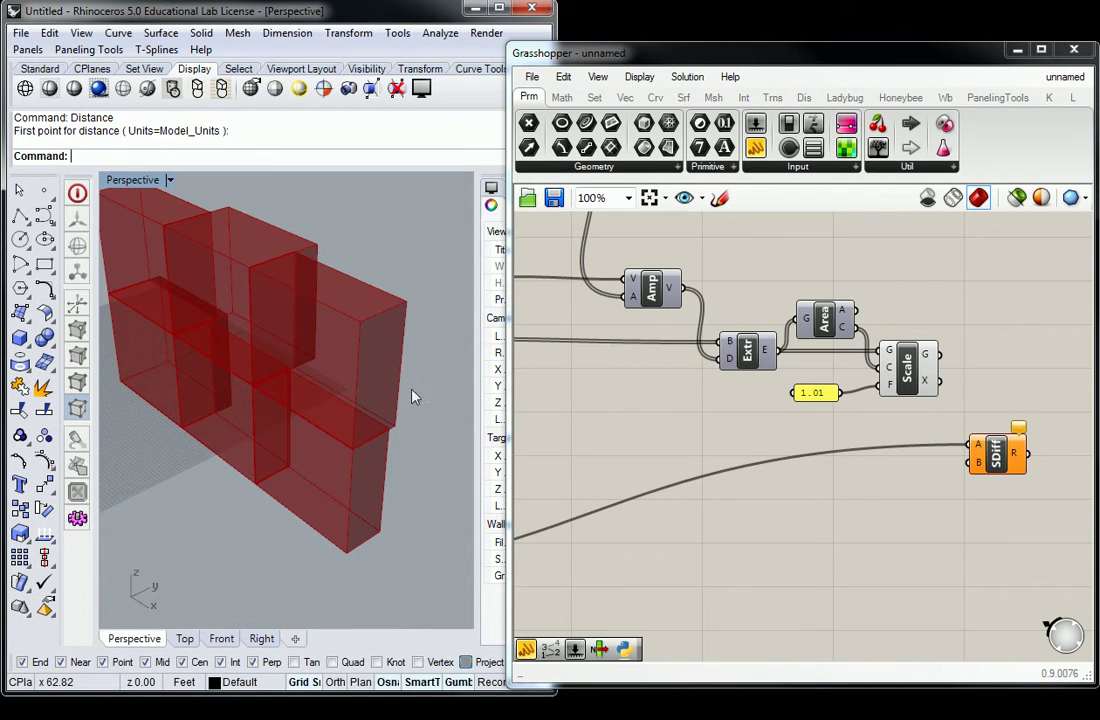
Step: Move Solid Difference farther away and add a Solid Union component after Scale, feeding it the scaled panels
right_drag(925, 422, 813, 437)
drag(827, 430, 922, 460)
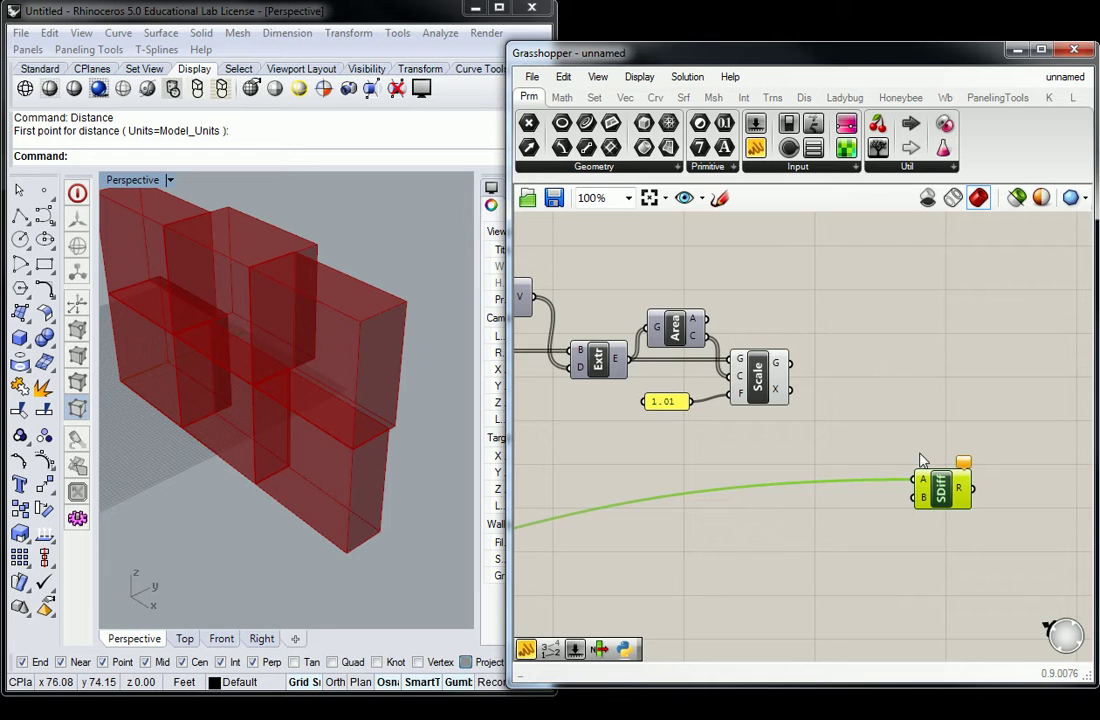
click(922, 460)
click(771, 97)
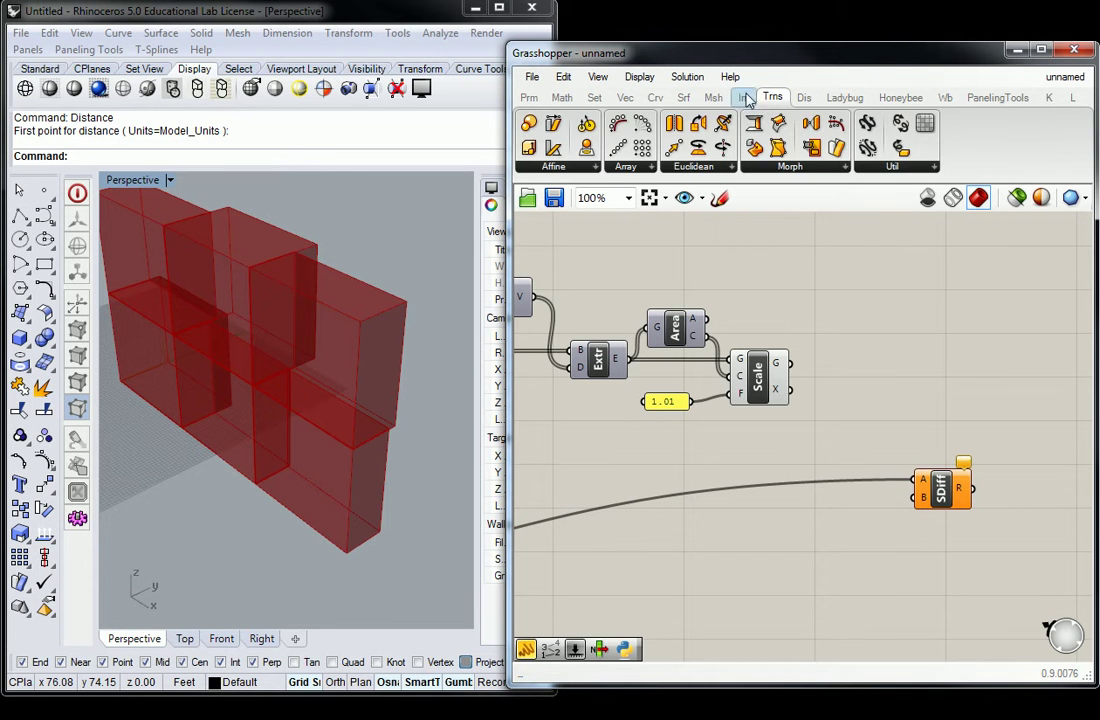
click(746, 97)
click(856, 167)
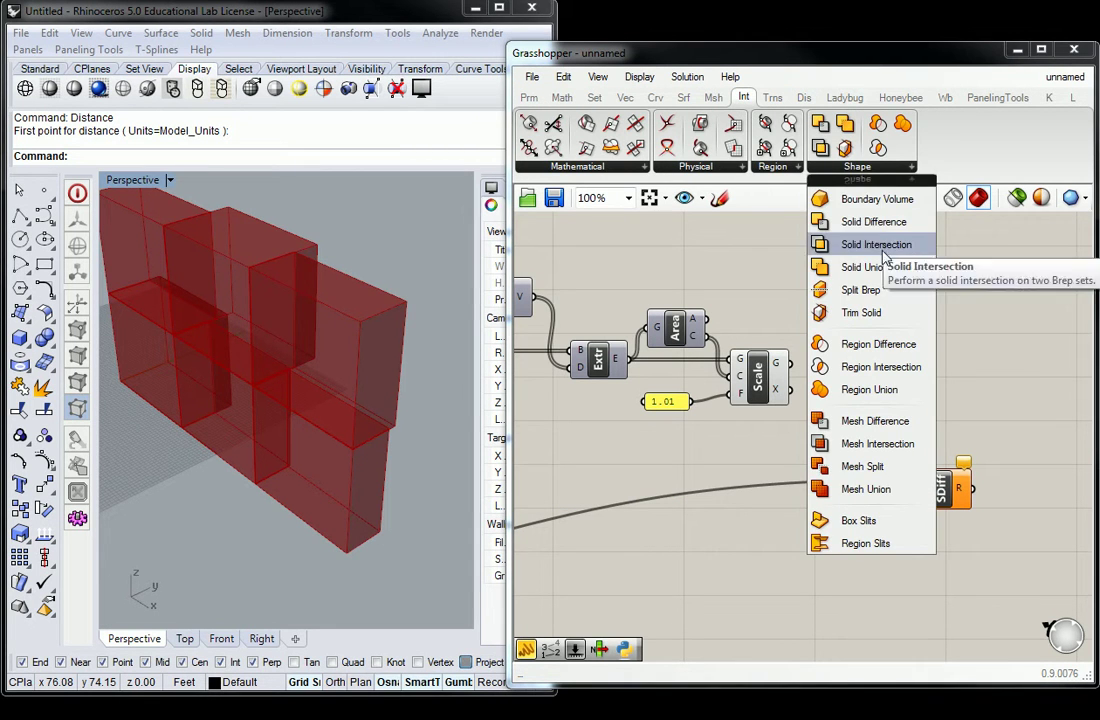
drag(860, 267, 813, 363)
drag(838, 373, 831, 373)
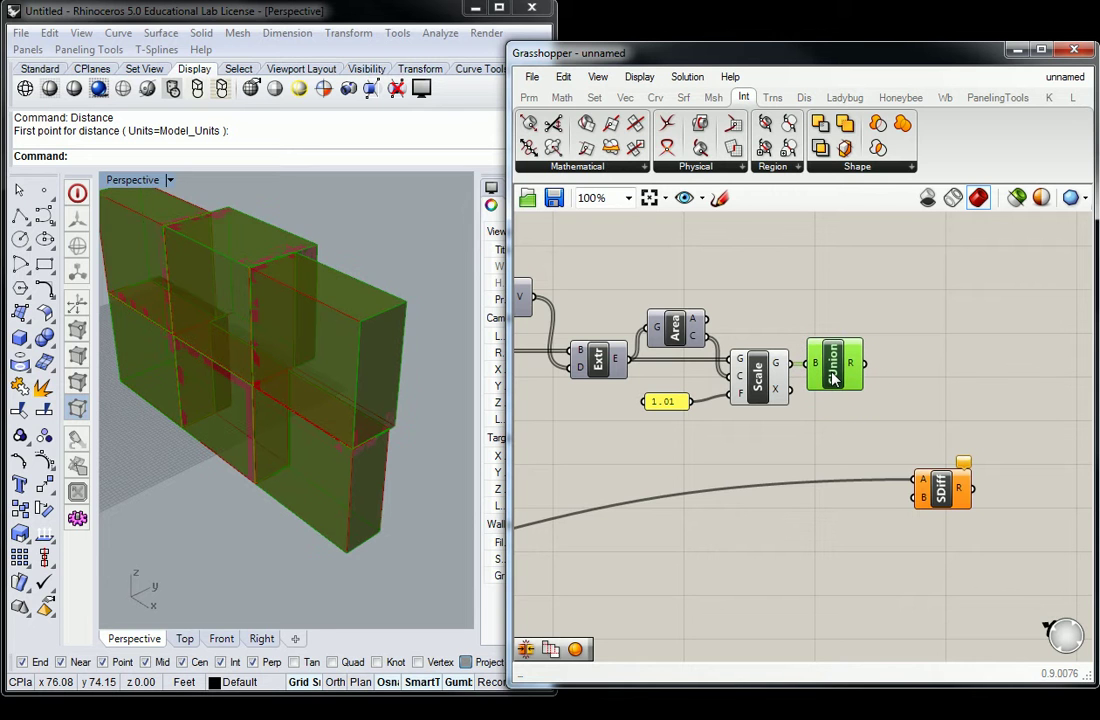
Step: Turn off the Scale component's preview and inspect the unioned panels up close in the Perspective view
click(758, 376)
right_click(760, 373)
click(810, 400)
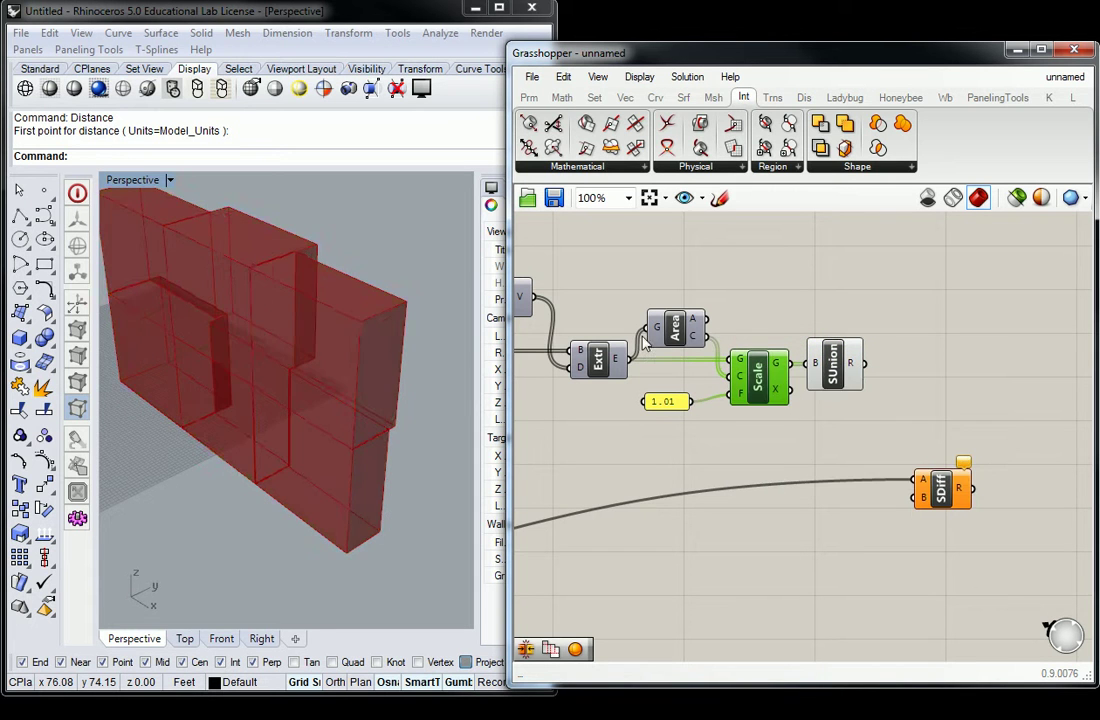
scroll(276, 340, up, 3)
scroll(277, 341, up, 6)
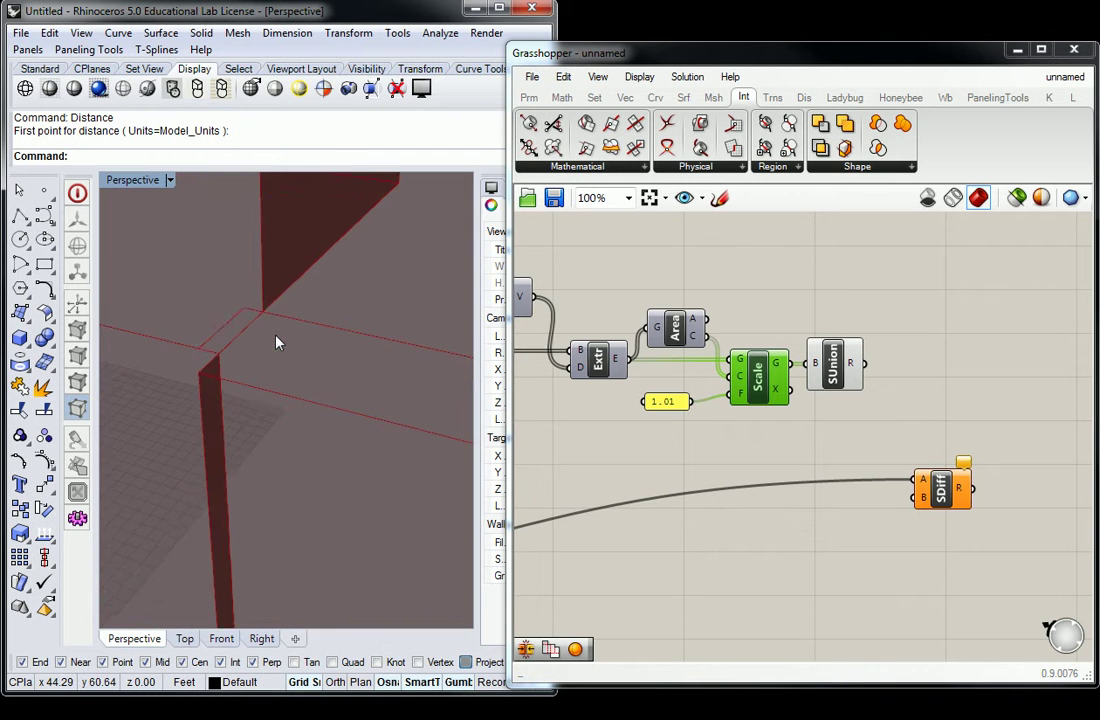
right_drag(280, 343, 431, 427)
scroll(393, 363, down, 8)
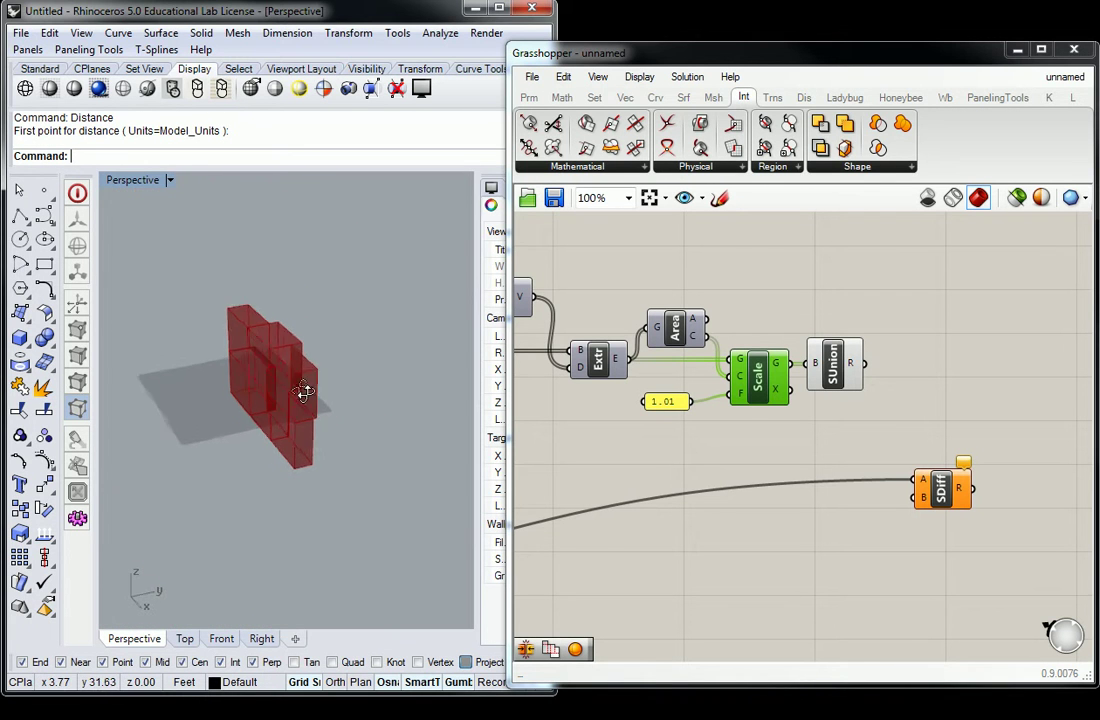
Step: Connect the Solid Union result to Solid Difference input B and hide the Solid Union preview
click(813, 447)
drag(864, 364, 912, 500)
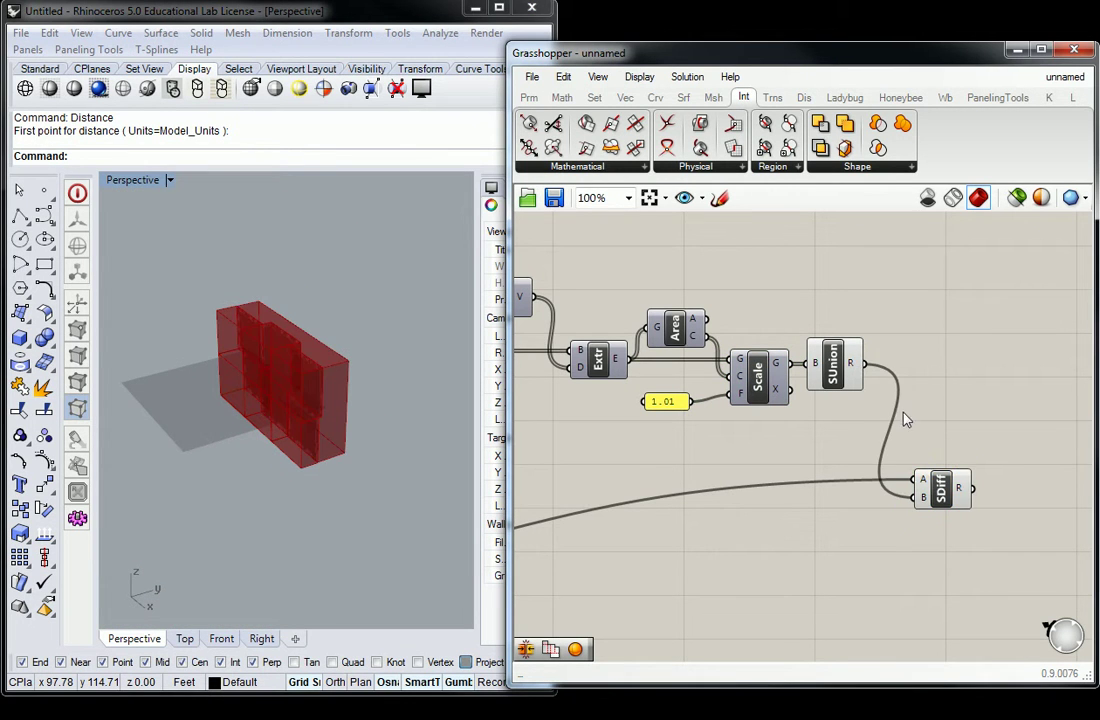
right_click(845, 372)
click(875, 403)
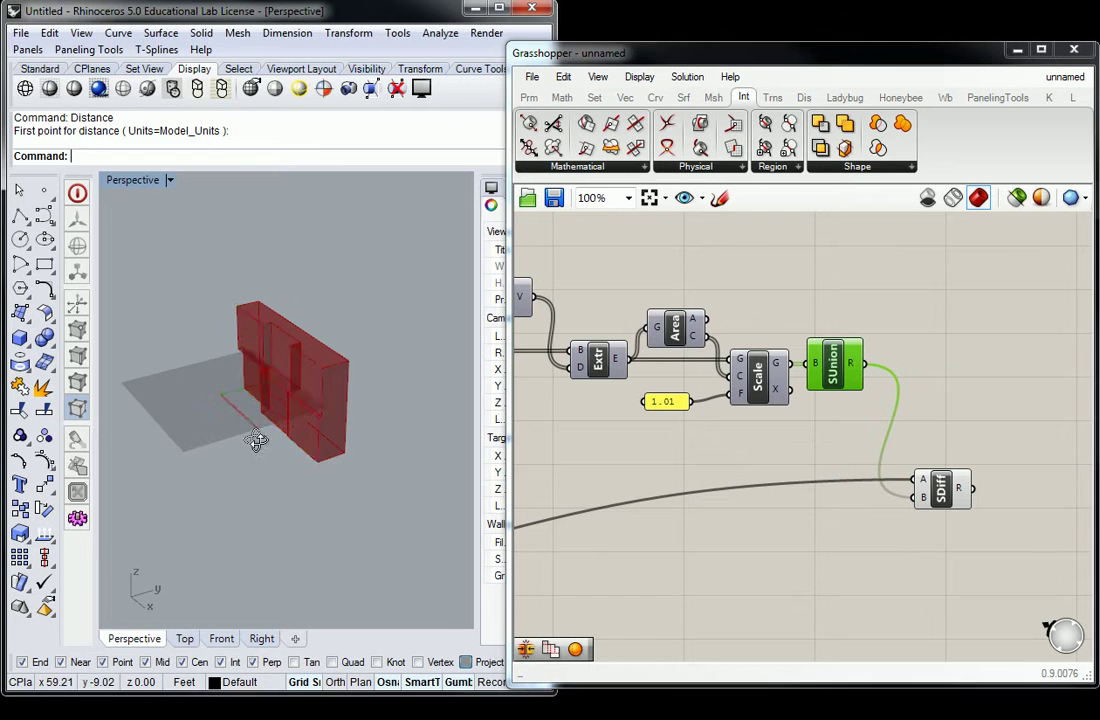
Step: Examine the Solid Difference result from several angles, focusing on the corners where the recessed panels meet
scroll(305, 393, up, 5)
scroll(305, 393, up, 6)
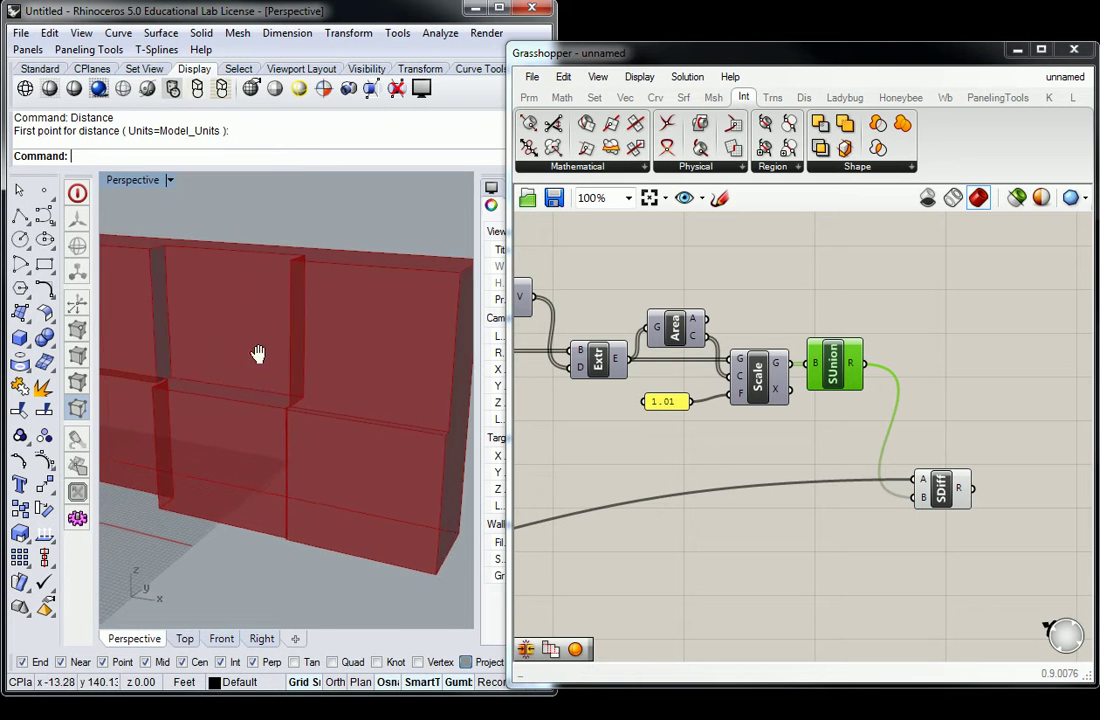
mouse_move(301, 403)
right_down()
mouse_move(331, 464)
mouse_move(194, 376)
mouse_move(236, 415)
mouse_move(305, 385)
right_up()
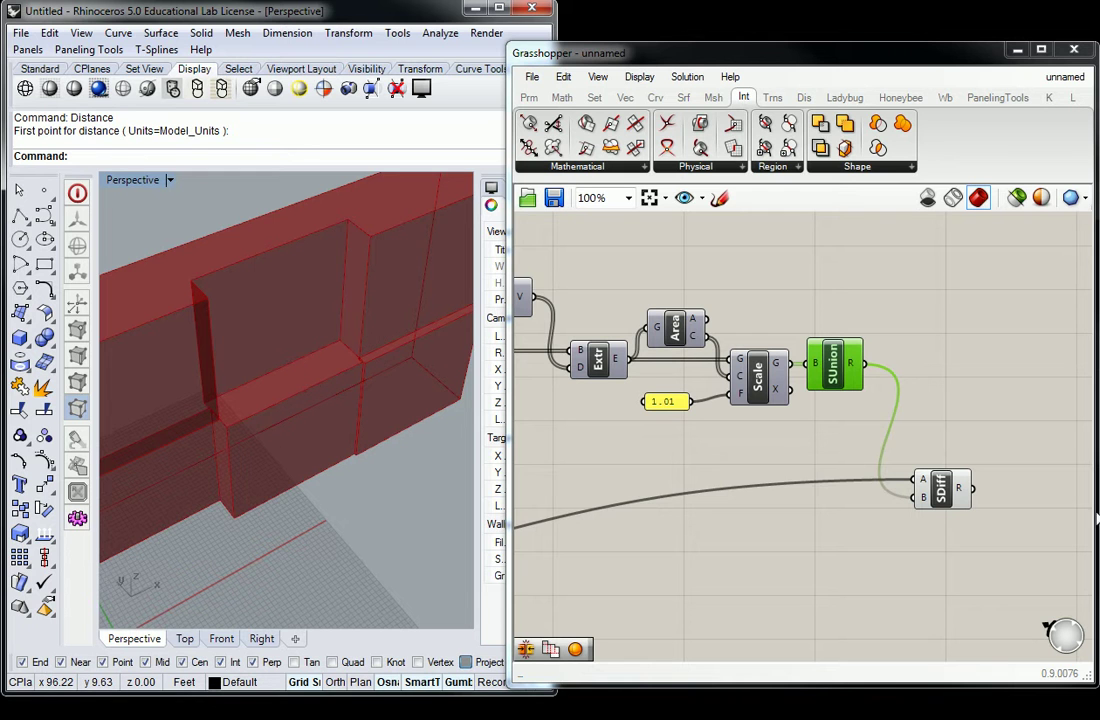
click(942, 487)
right_drag(307, 388, 337, 373)
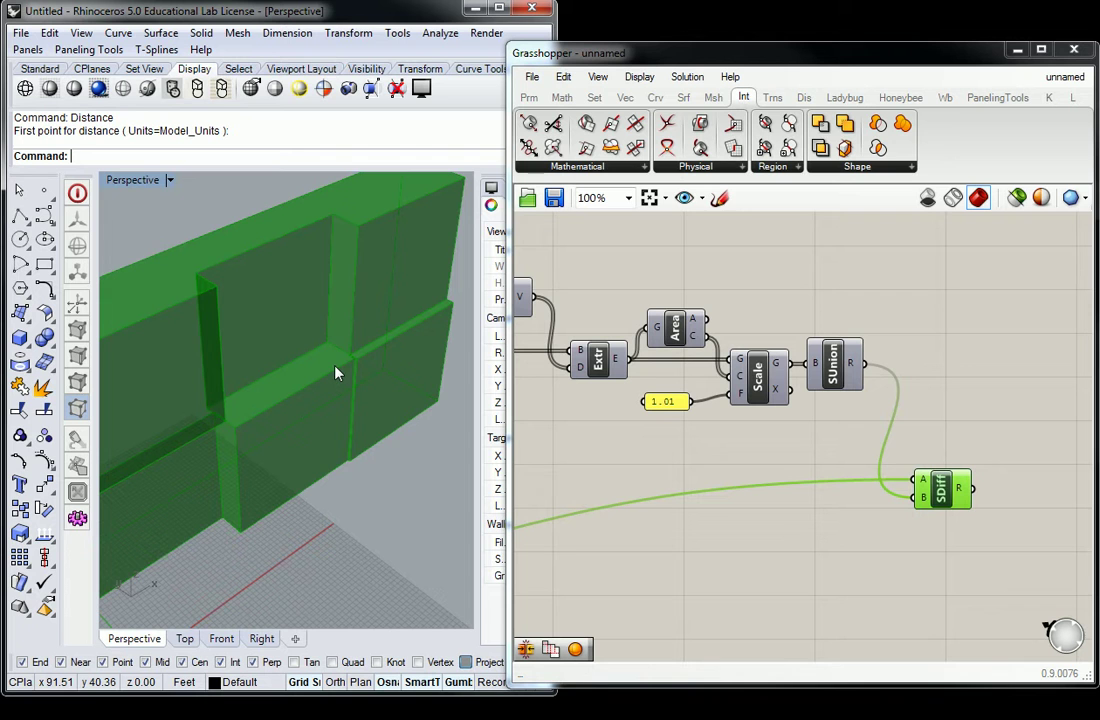
scroll(336, 372, up, 8)
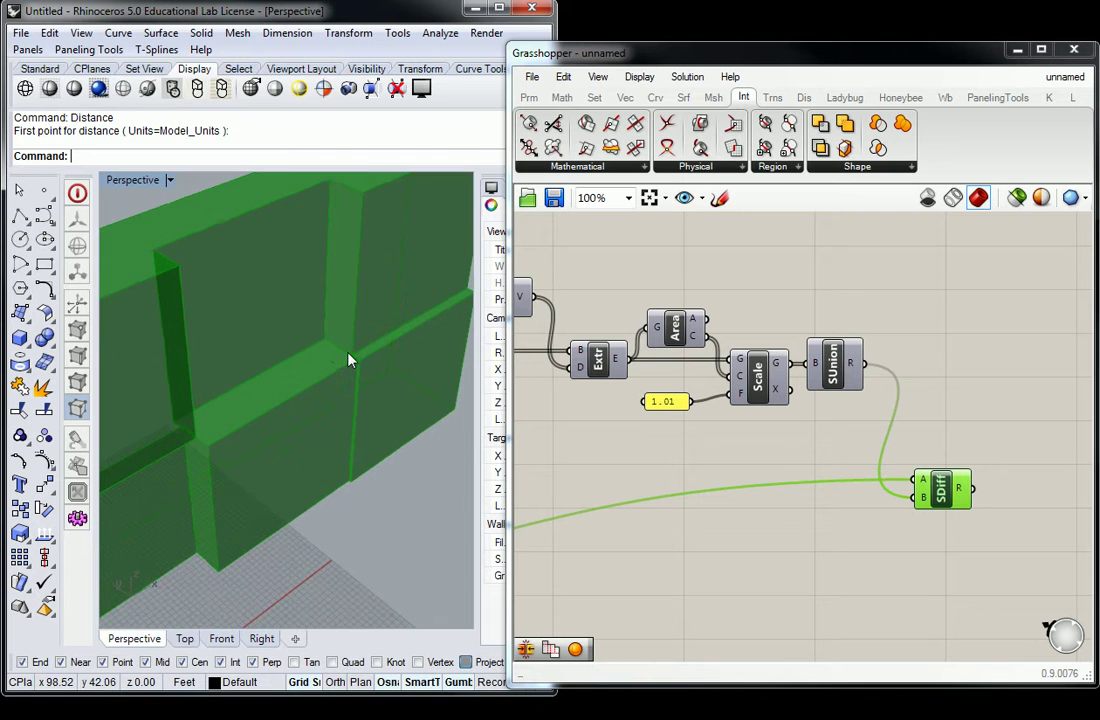
mouse_move(346, 381)
right_down()
mouse_move(423, 437)
mouse_move(319, 401)
mouse_move(241, 400)
mouse_move(309, 398)
mouse_move(349, 381)
right_up()
scroll(345, 340, down, 8)
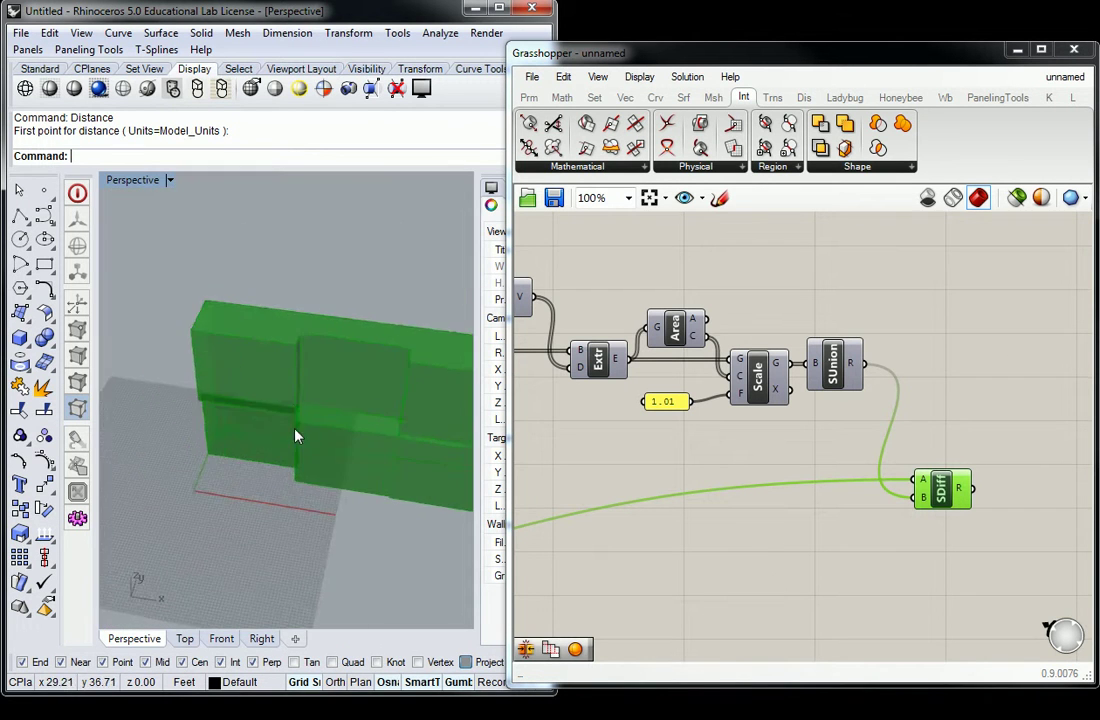
scroll(280, 440, up, 10)
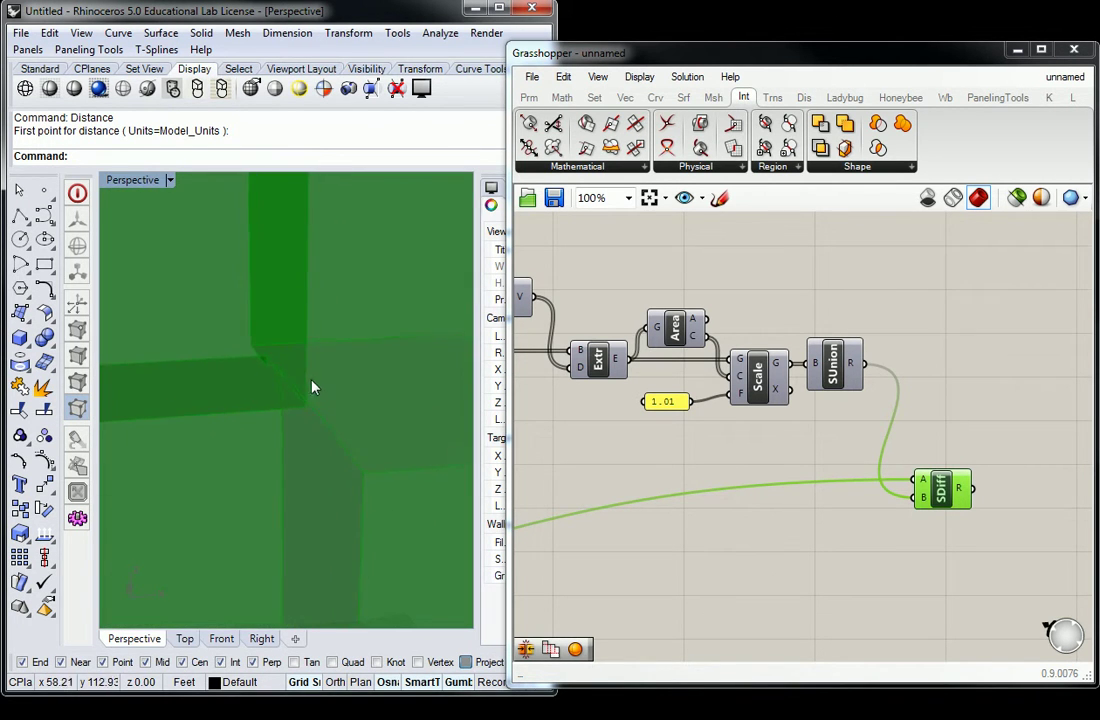
right_drag(312, 386, 330, 404)
shift+right_drag(330, 404, 250, 405)
shift+right_drag(381, 408, 358, 422)
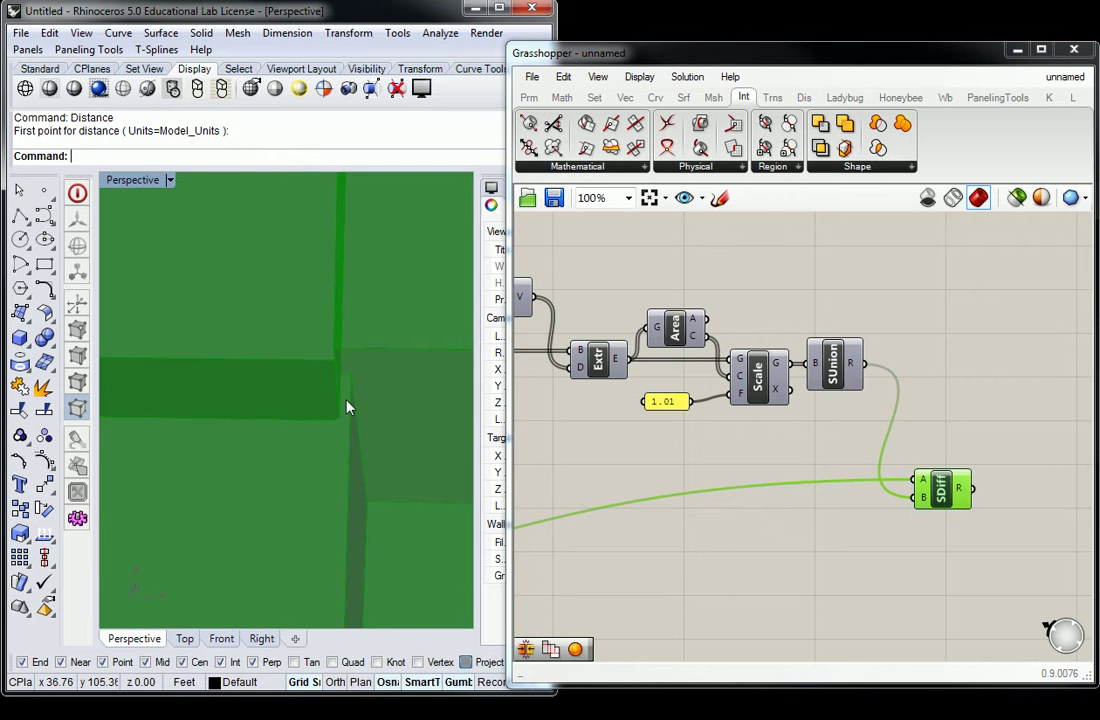
scroll(375, 408, down, 8)
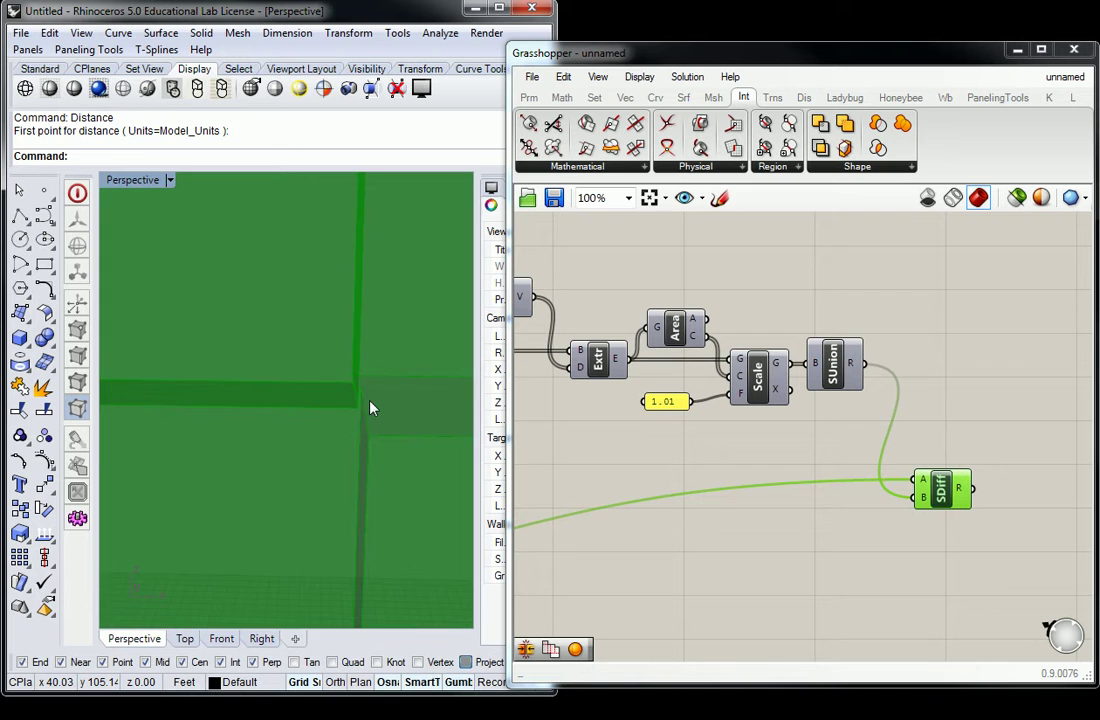
shift+right_drag(373, 407, 339, 398)
scroll(319, 434, up, 7)
scroll(336, 405, down, 4)
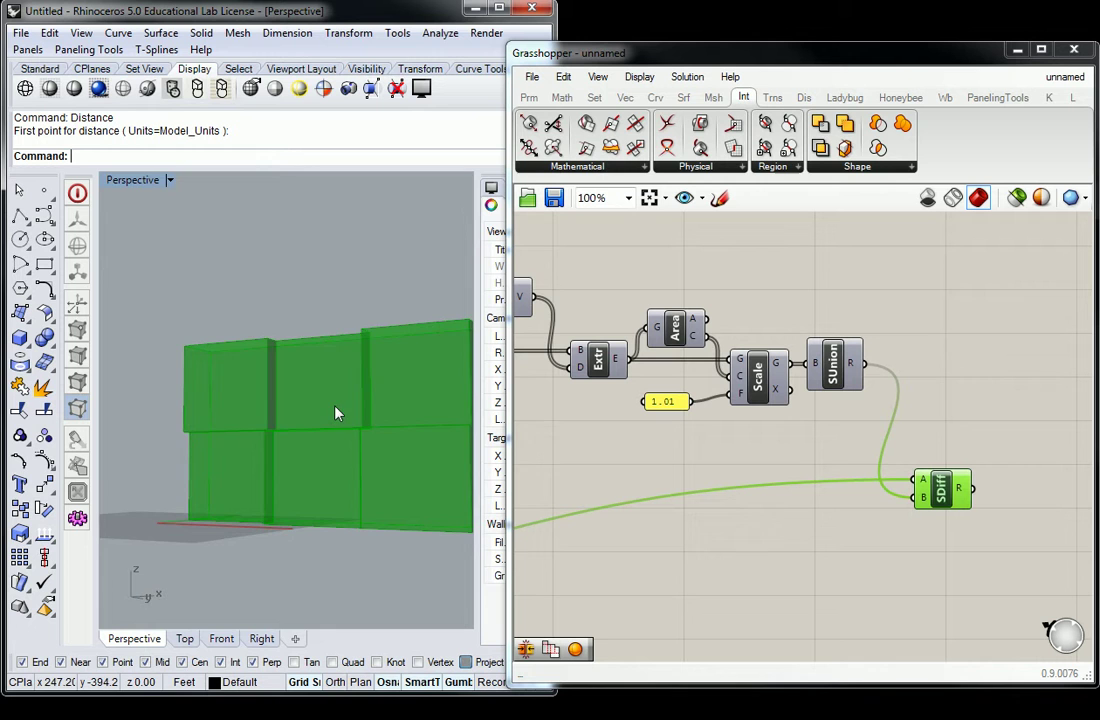
right_drag(420, 405, 324, 376)
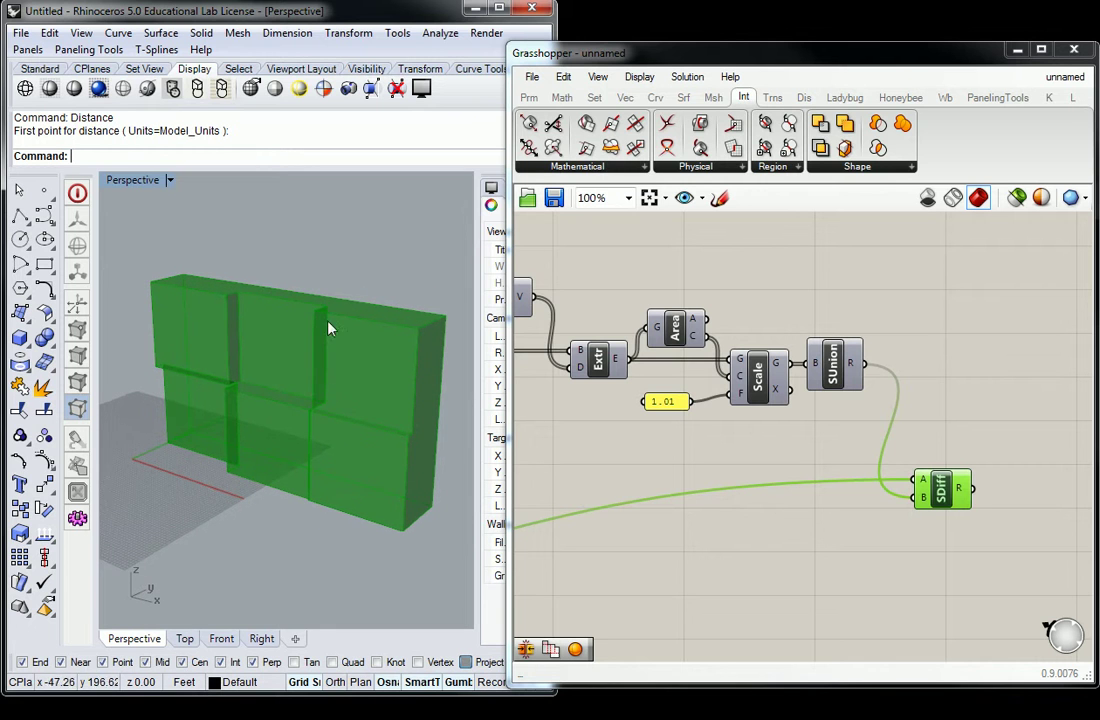
click(772, 469)
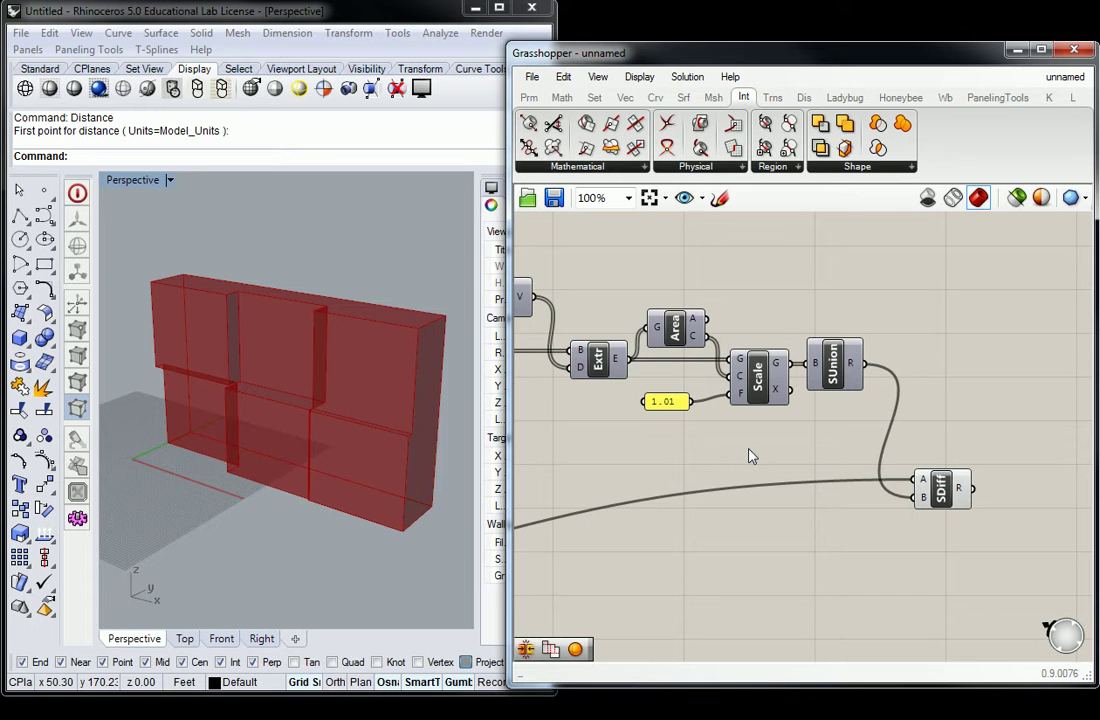
scroll(668, 405, up, 1)
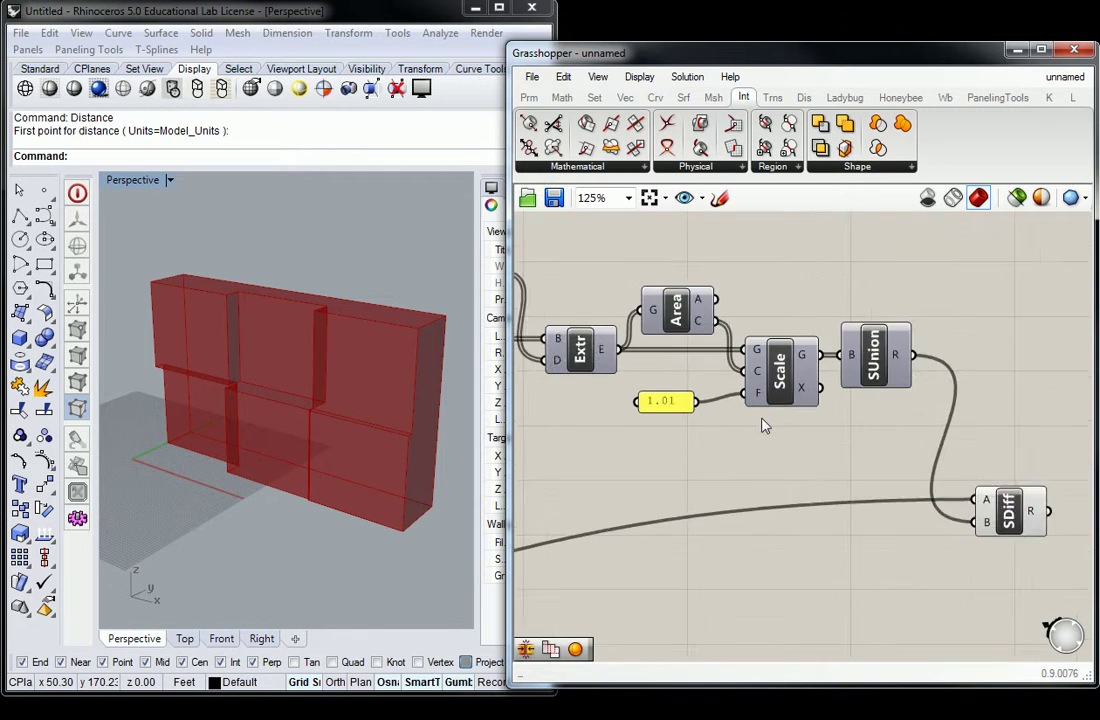
right_drag(693, 425, 827, 437)
scroll(862, 402, down, 3)
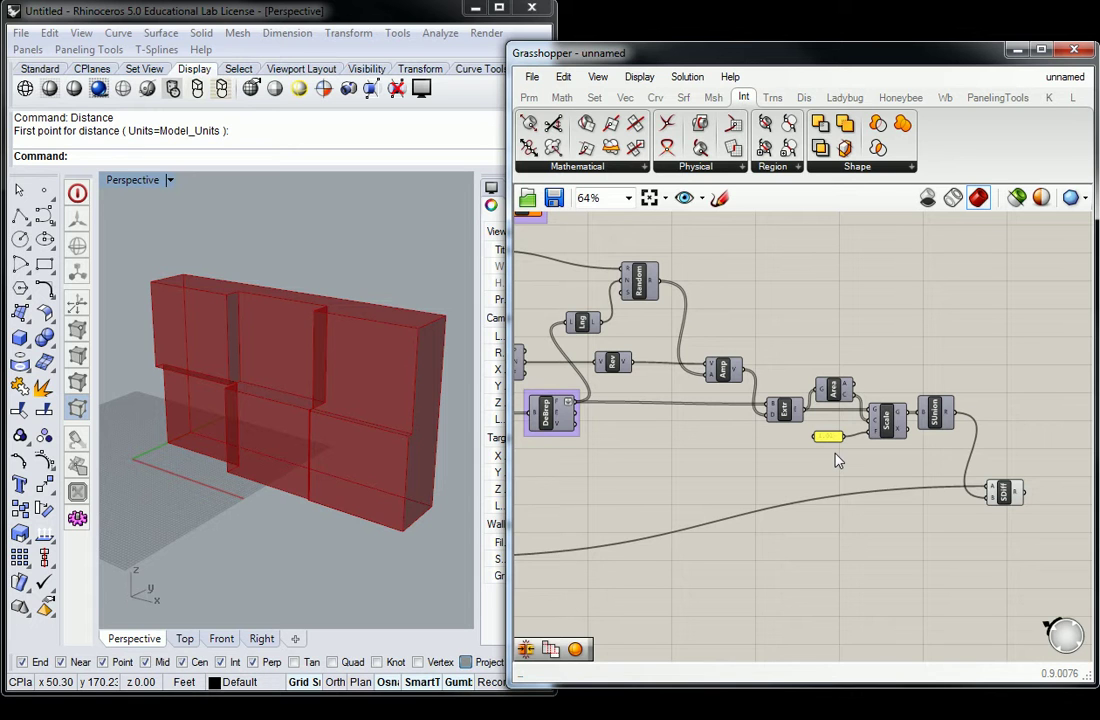
Step: Group the Solid Union component by itself and label the group "Int > Shape"
scroll(838, 460, up, 3)
right_drag(994, 442, 891, 428)
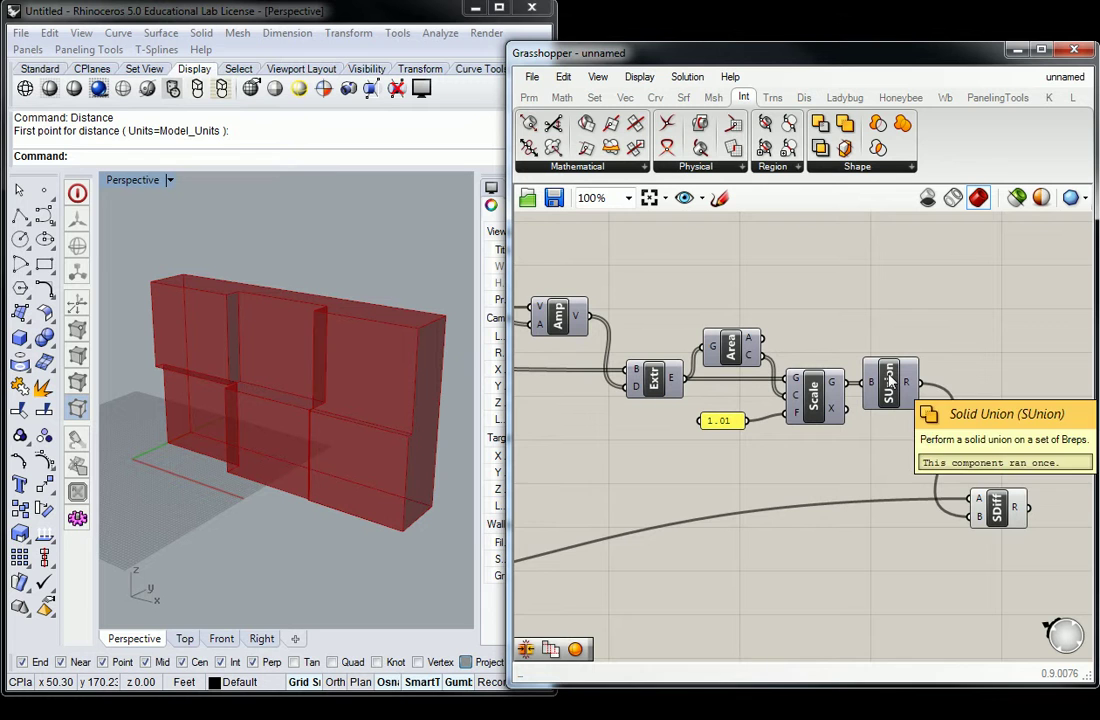
click(884, 168)
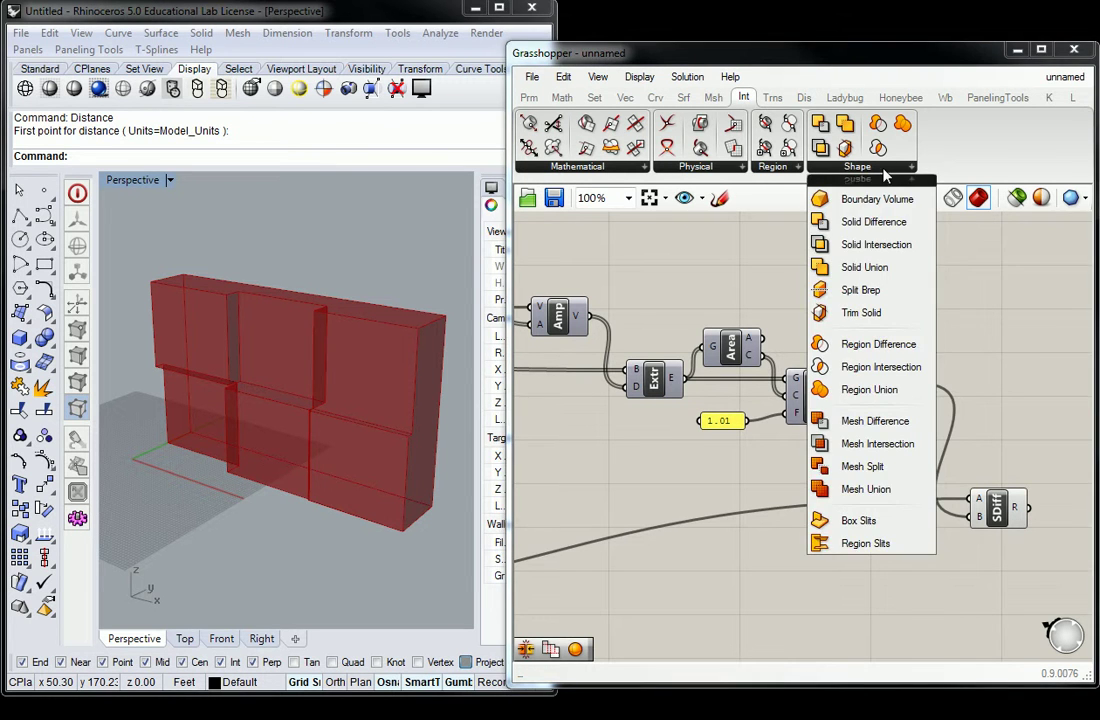
click(1043, 344)
click(890, 383)
key(ctrl+g)
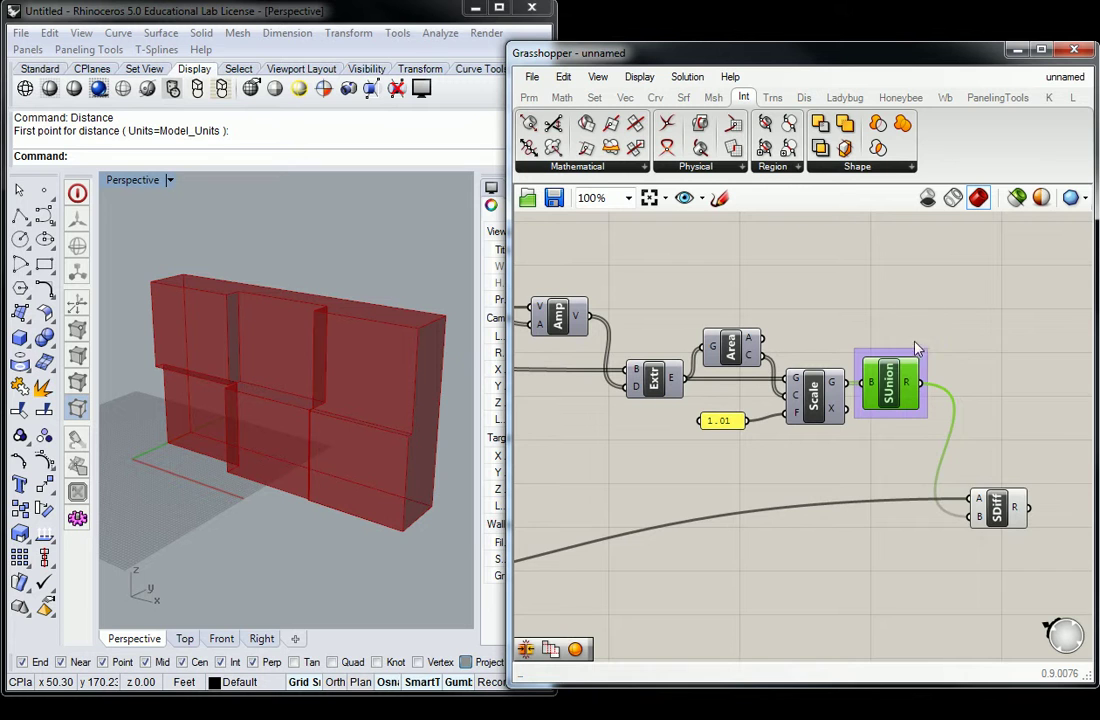
right_click(908, 356)
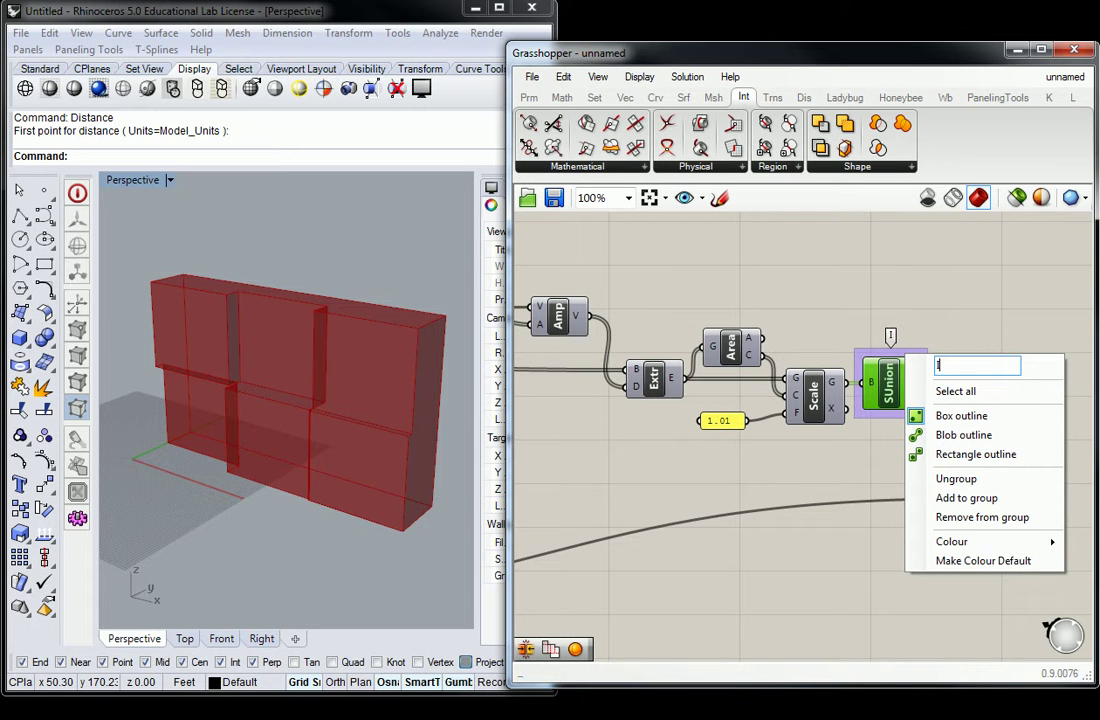
text(Int > Shape)
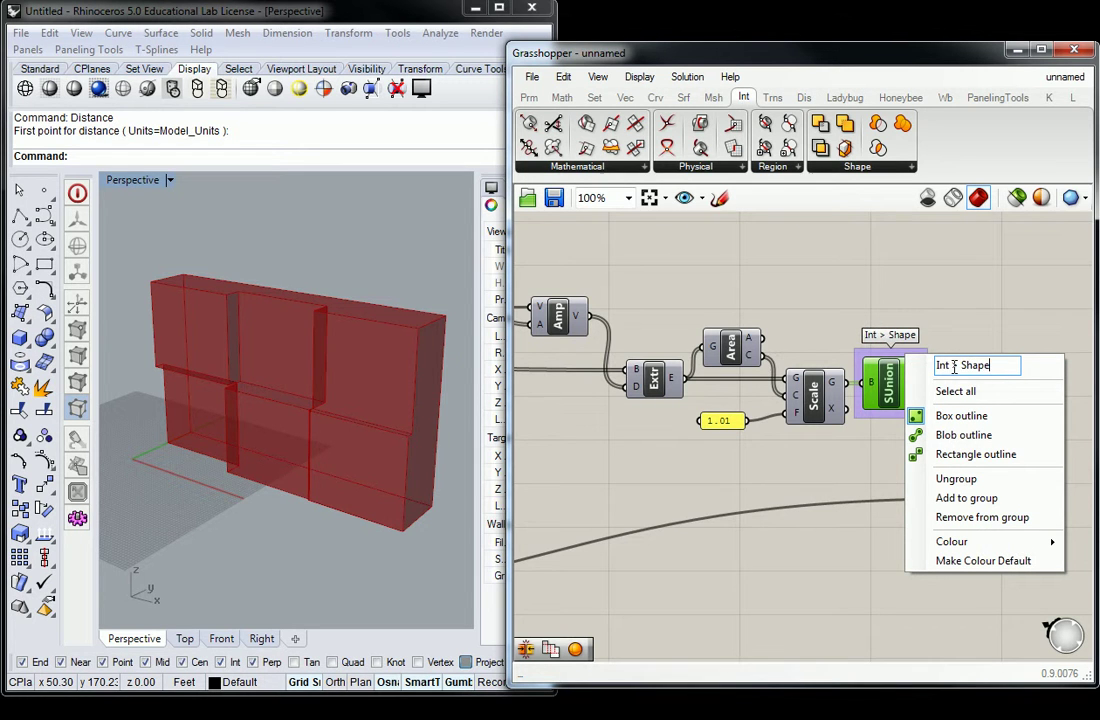
key(Return)
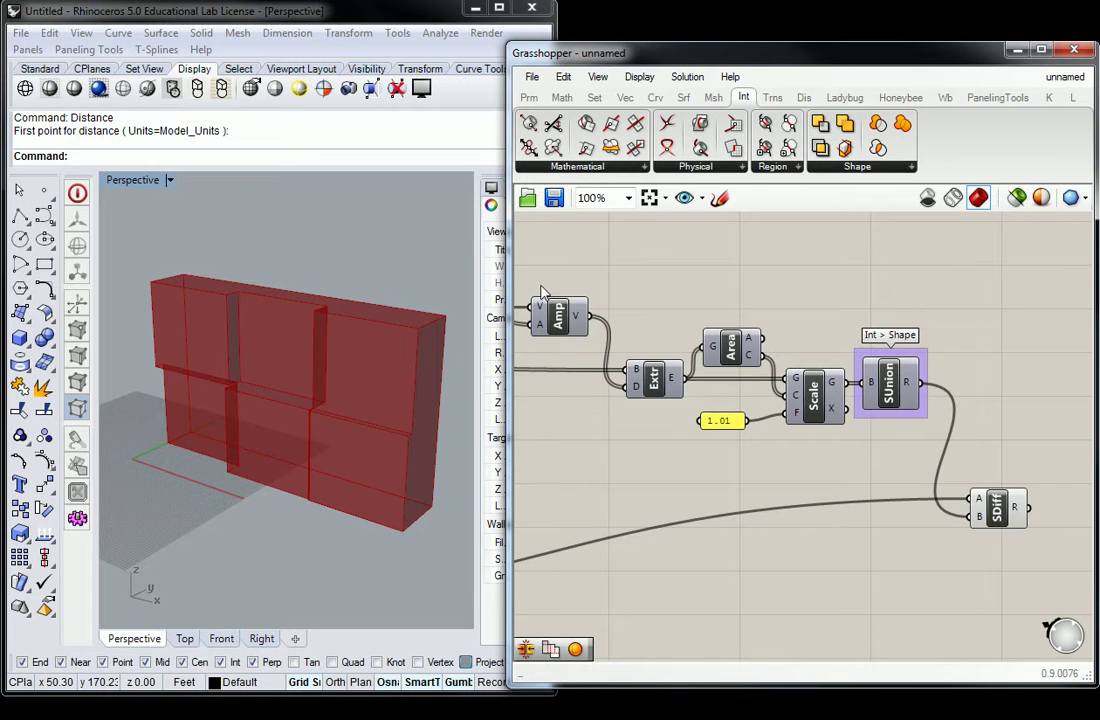
Step: Widen the node editor window toward the Rhino viewport, keeping the Scale, Solid Union and Solid Difference components in view
drag(508, 263, 401, 276)
right_drag(523, 267, 614, 269)
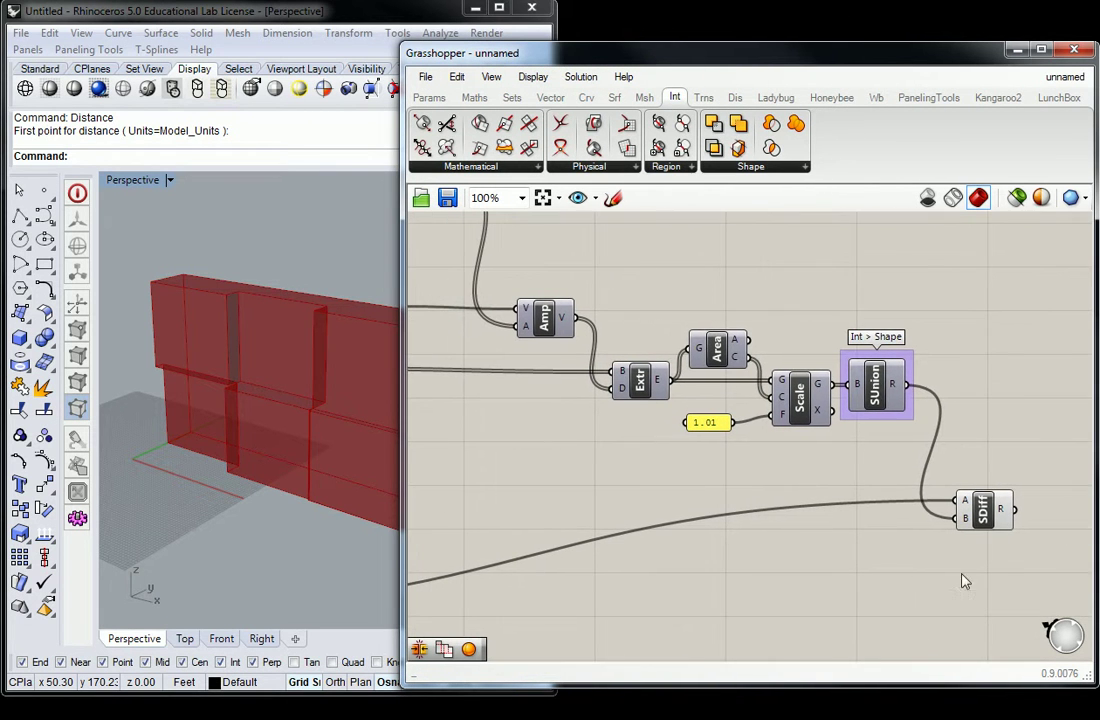